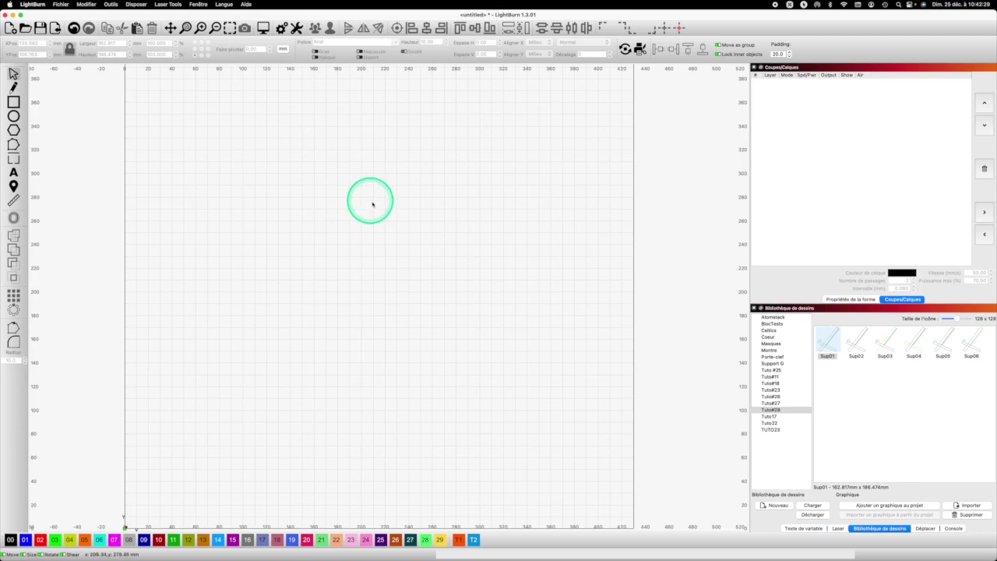
Place the Sup01 drawing from the Tuto#28 art library onto the workspace
scroll(387, 215, "up", 1)
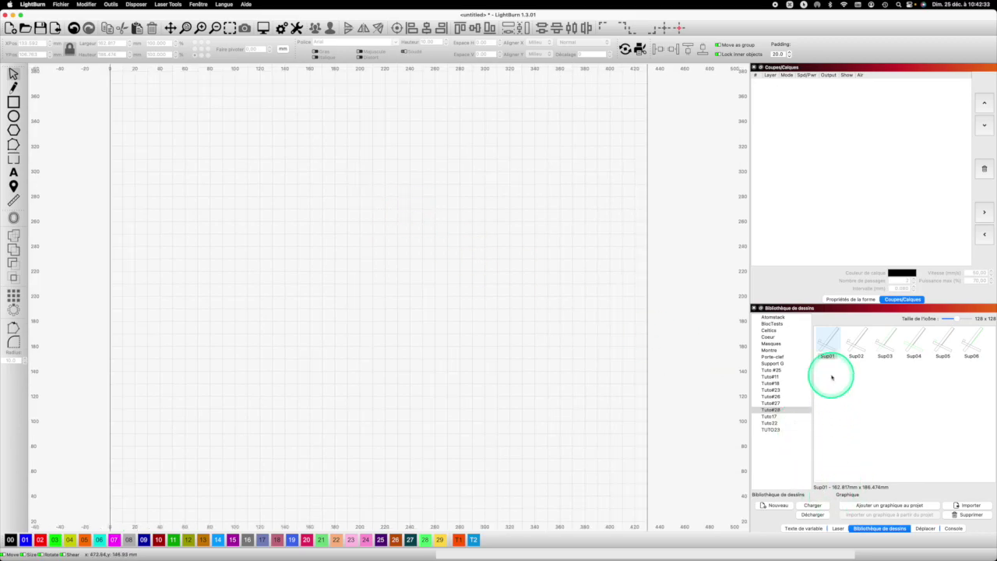
double_click(826, 343)
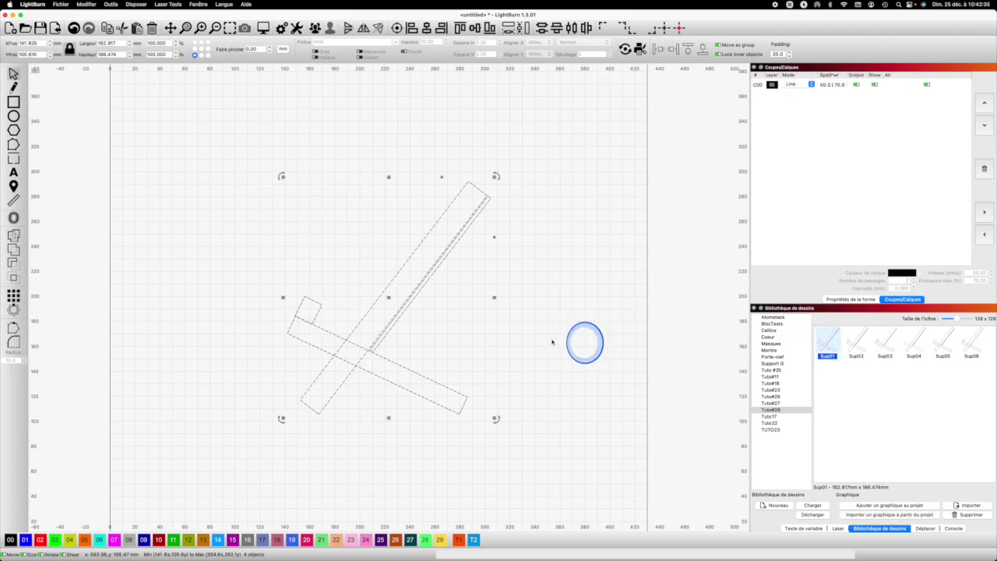
left_click(514, 296)
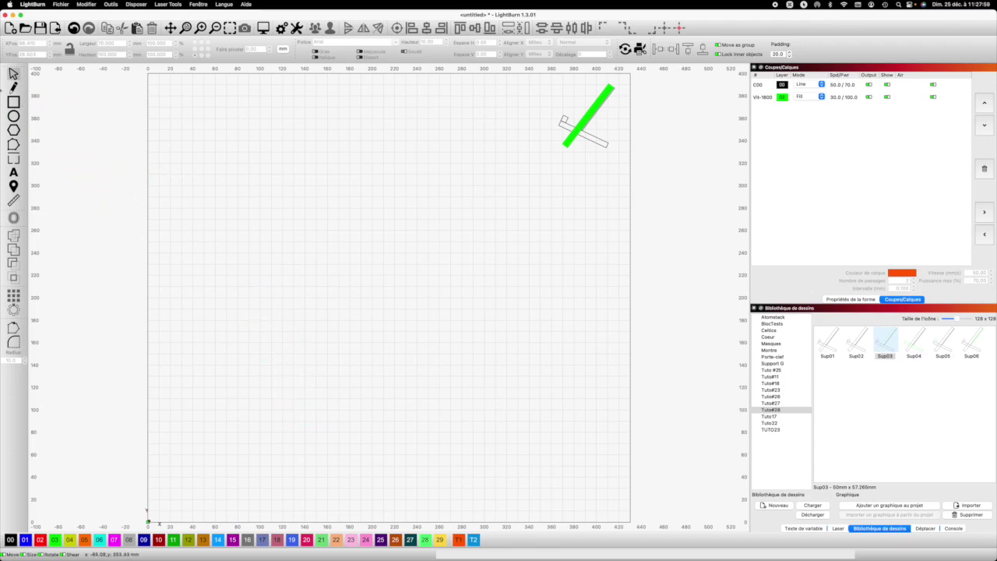
Draw an upright rectangle in the lower part of the workspace and set its width to 70 mm and height to 150 mm
left_click(13, 101)
left_click_drag(254, 287, 360, 485)
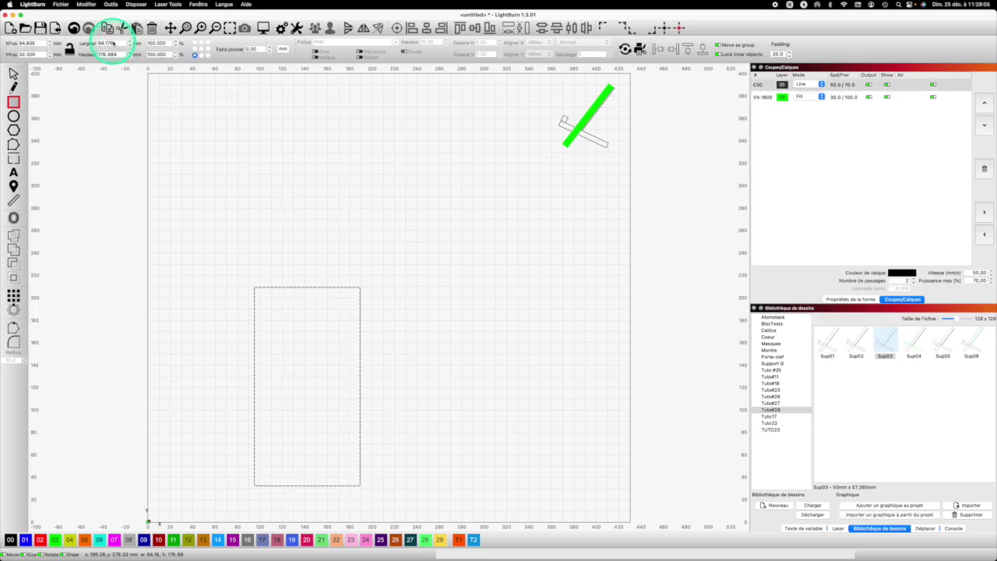
left_click_drag(115, 42, 101, 43)
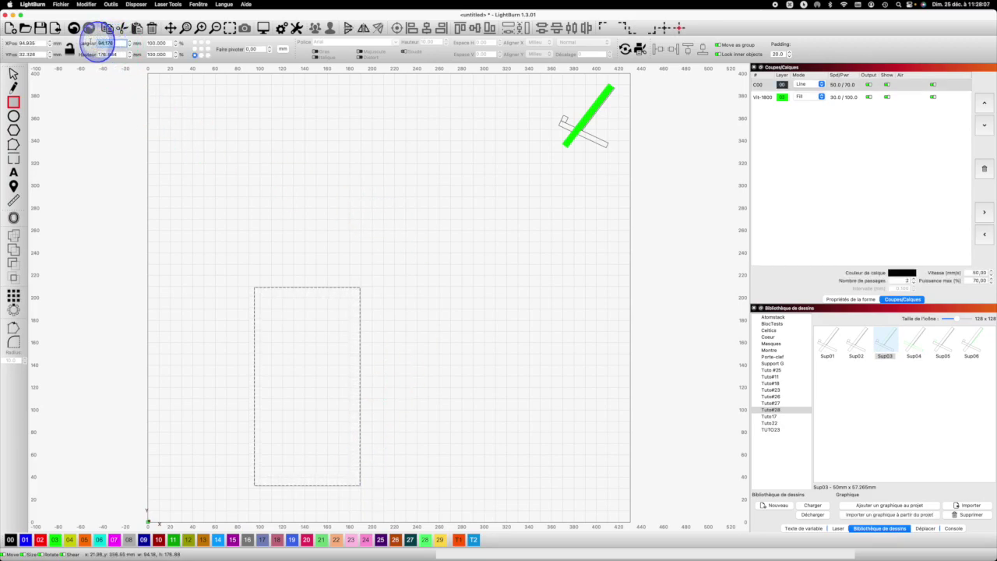
type("70")
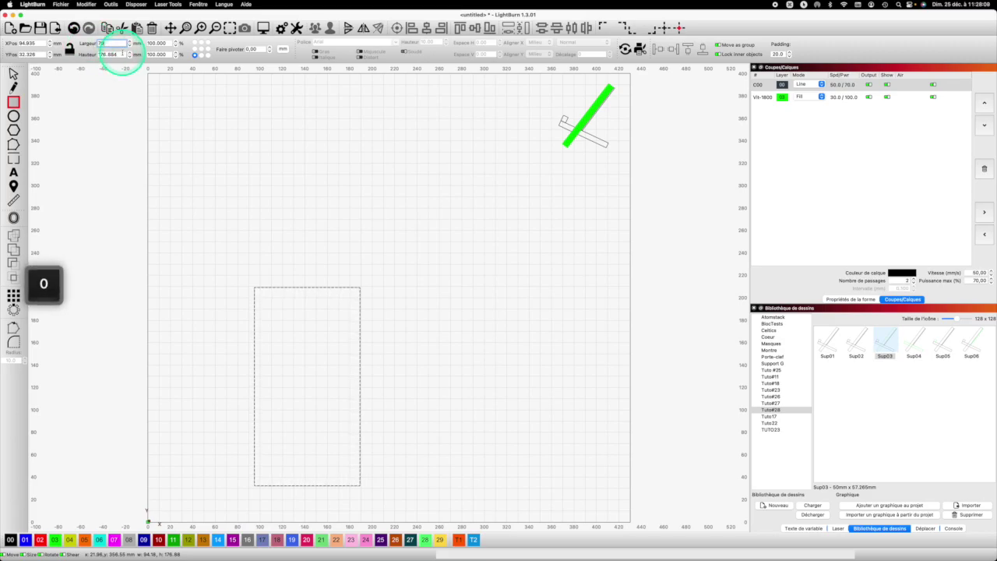
key("Return")
left_click_drag(121, 55, 87, 54)
type("150")
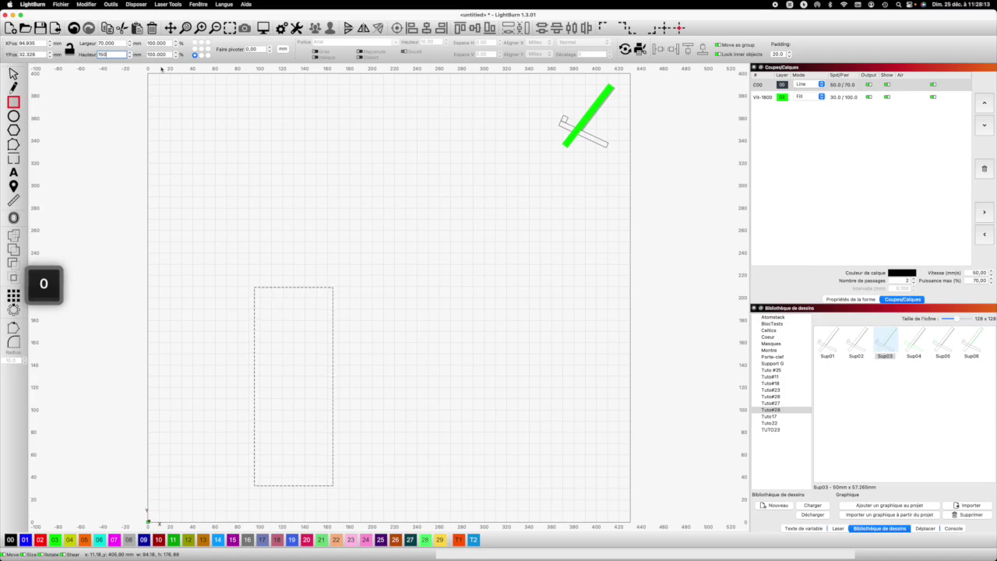
key("Return")
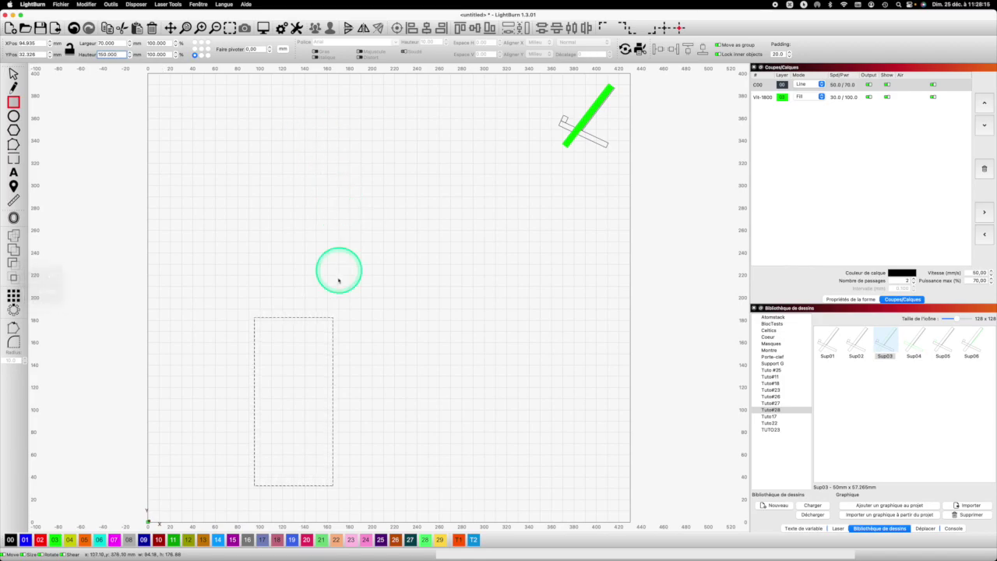
left_click(338, 251)
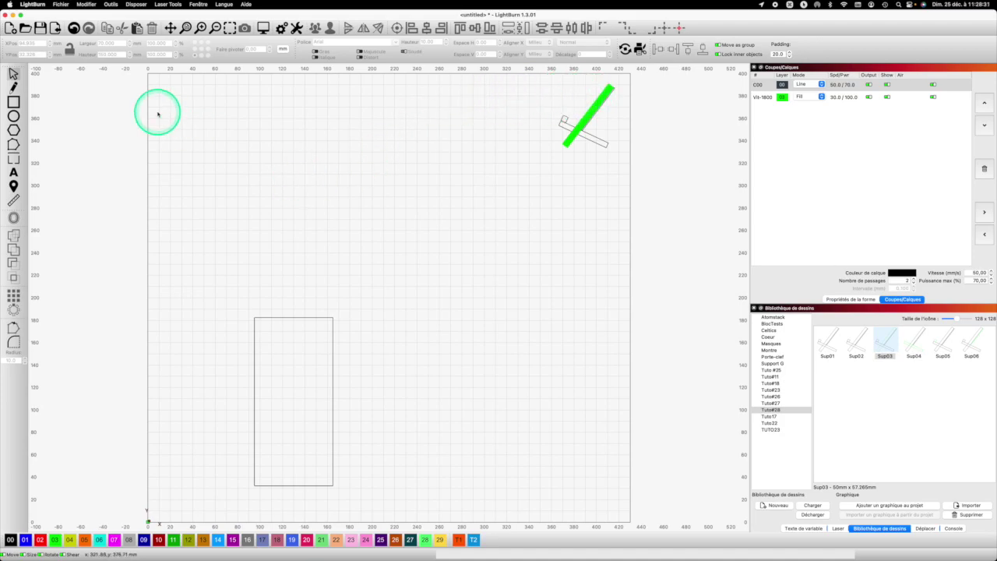
Draw a full-width guide rectangle on layer T1 from the large rectangle's bottom corner and set its height to 35 mm
left_click(21, 100)
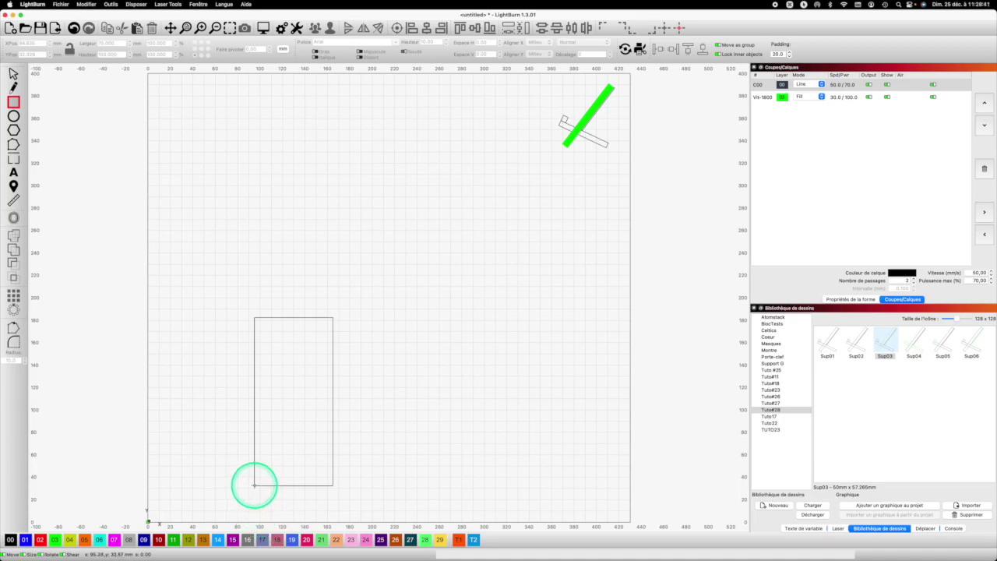
left_click_drag(254, 484, 337, 461)
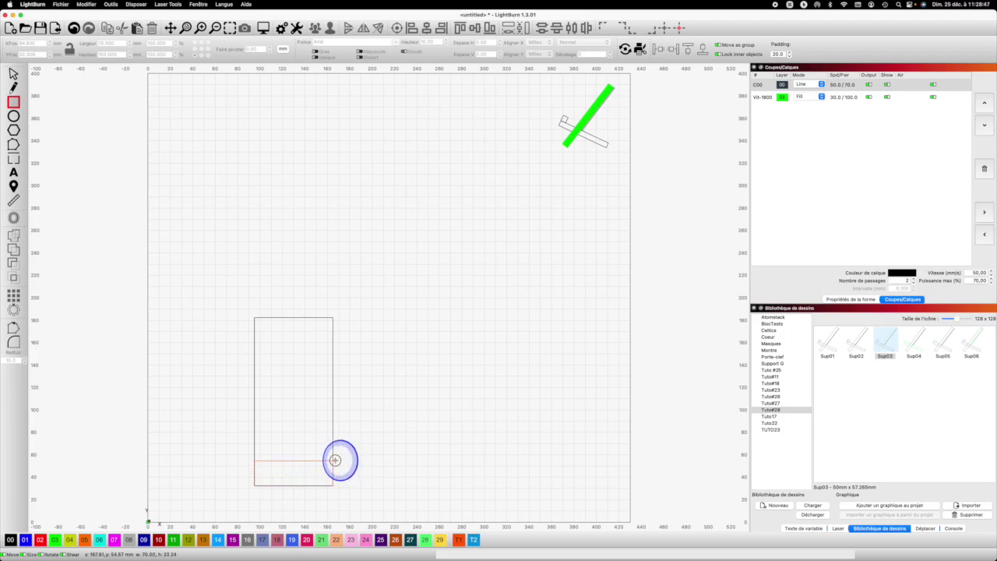
left_click_drag(332, 459, 330, 459)
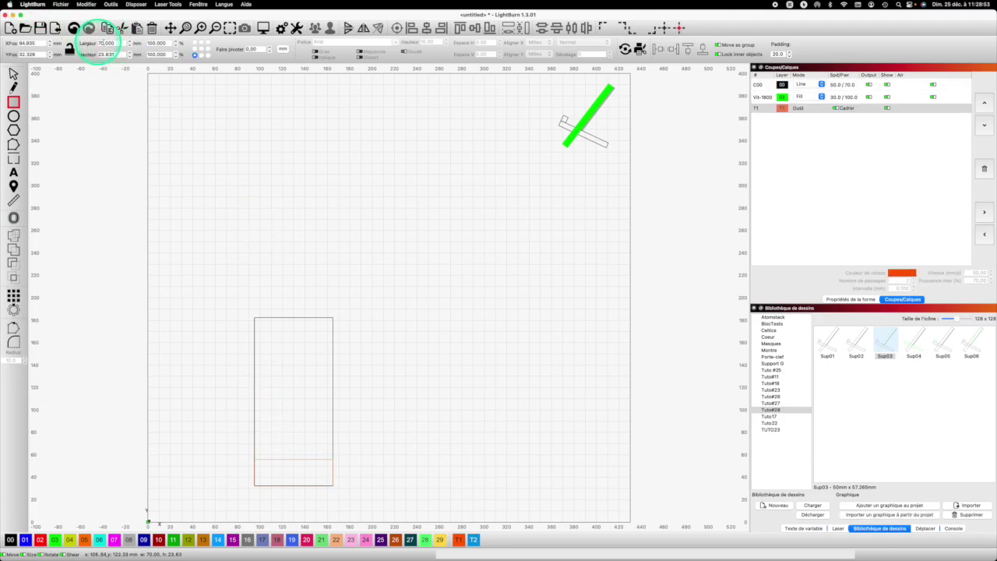
double_click(96, 54)
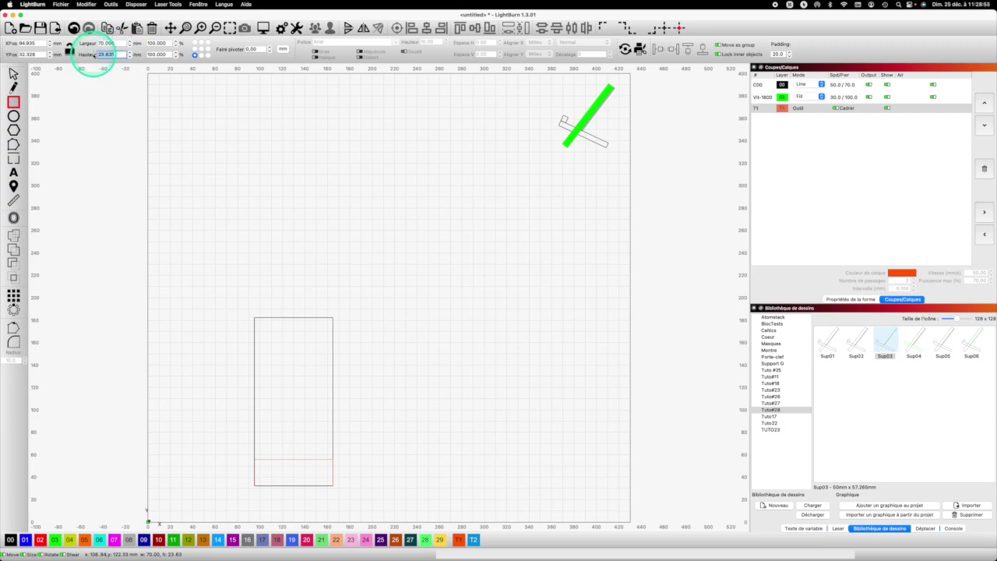
type("35")
key("Return")
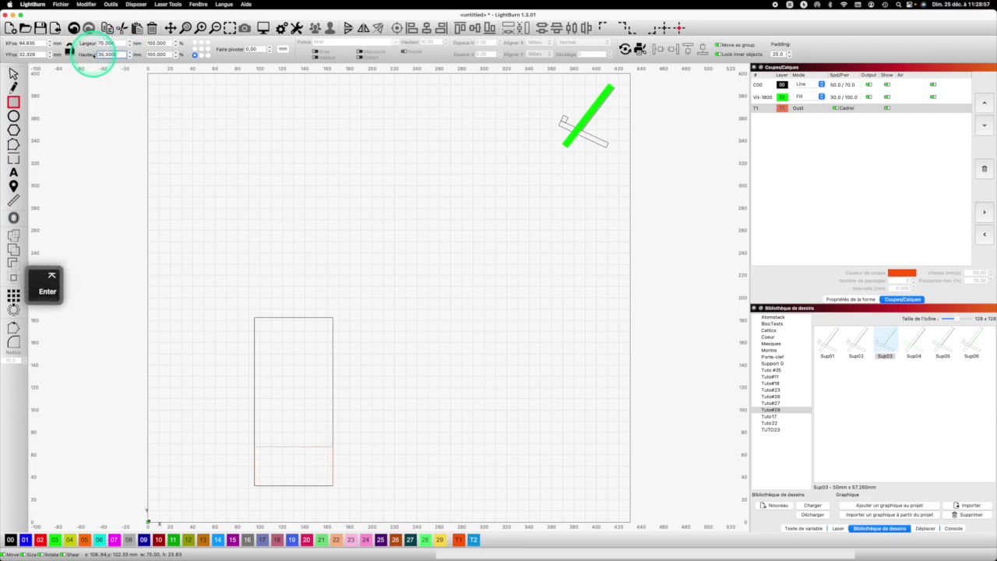
key("super+a")
left_click_drag(285, 467, 287, 457)
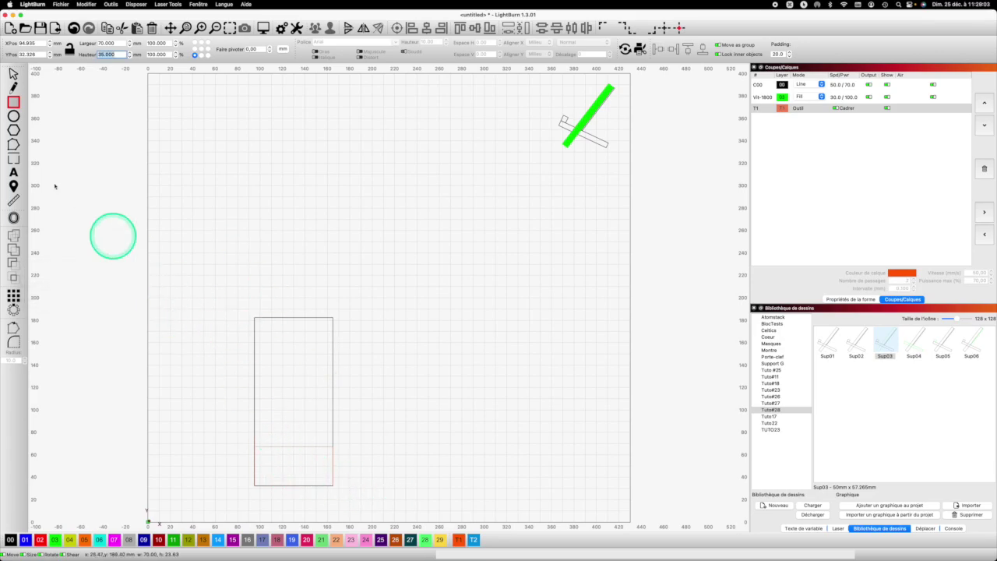
scroll(15, 105, "up", 1)
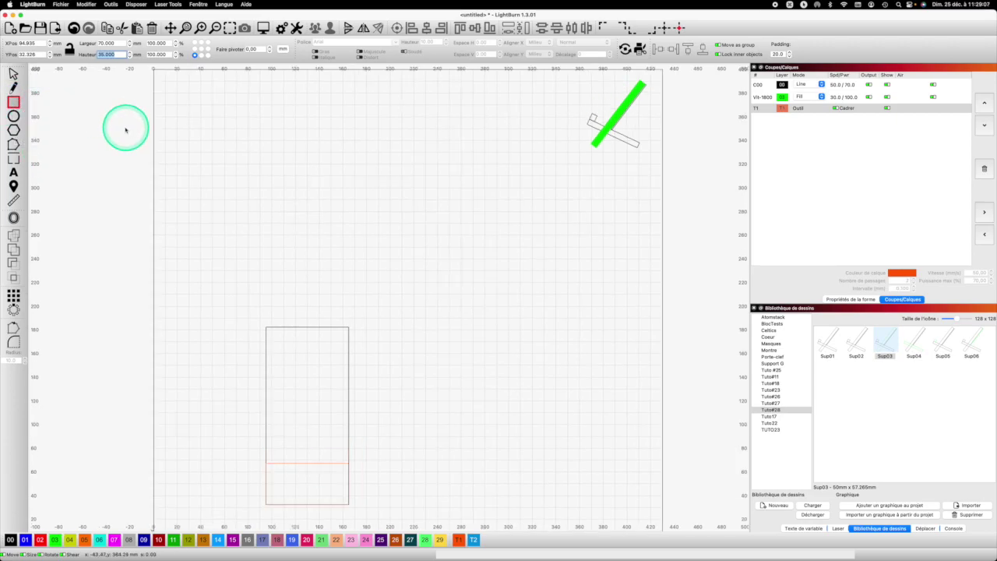
left_click(13, 74)
key("Escape")
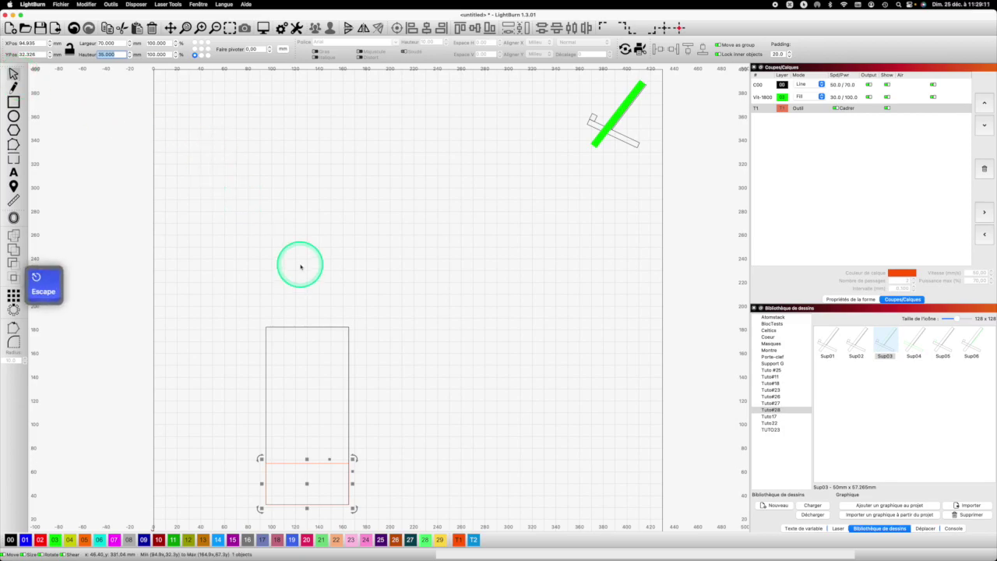
key("Escape")
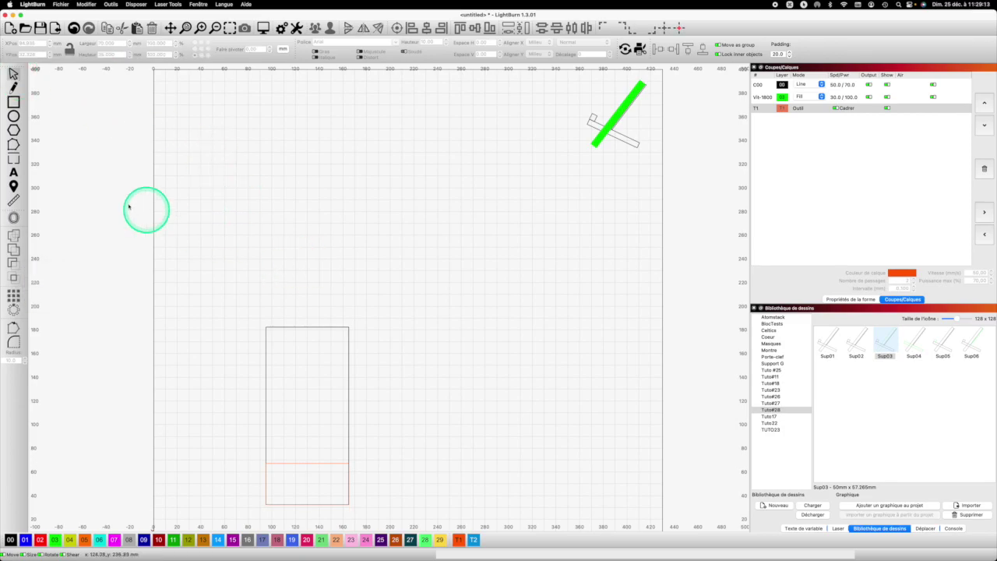
Draw a 35 mm wide slot rectangle on layer 00 from the guide's top-edge midpoint to its right side, and set its height to 5 mm
left_click(23, 105)
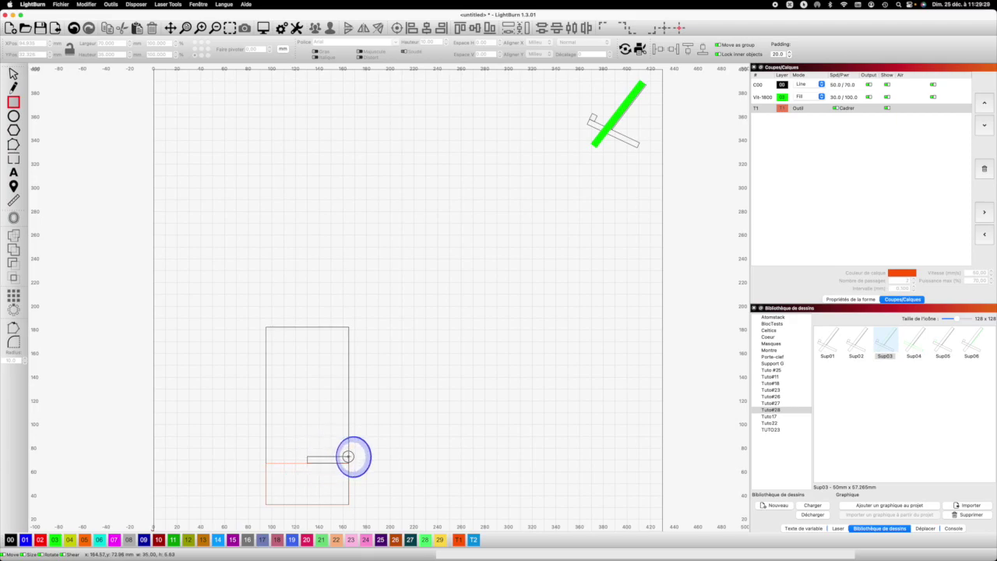
left_click(349, 457)
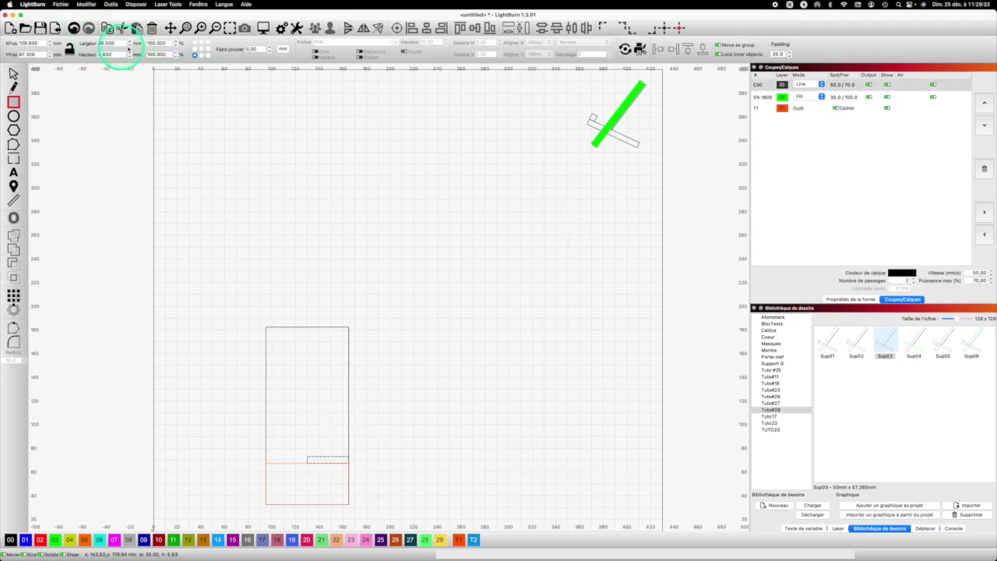
double_click(103, 54)
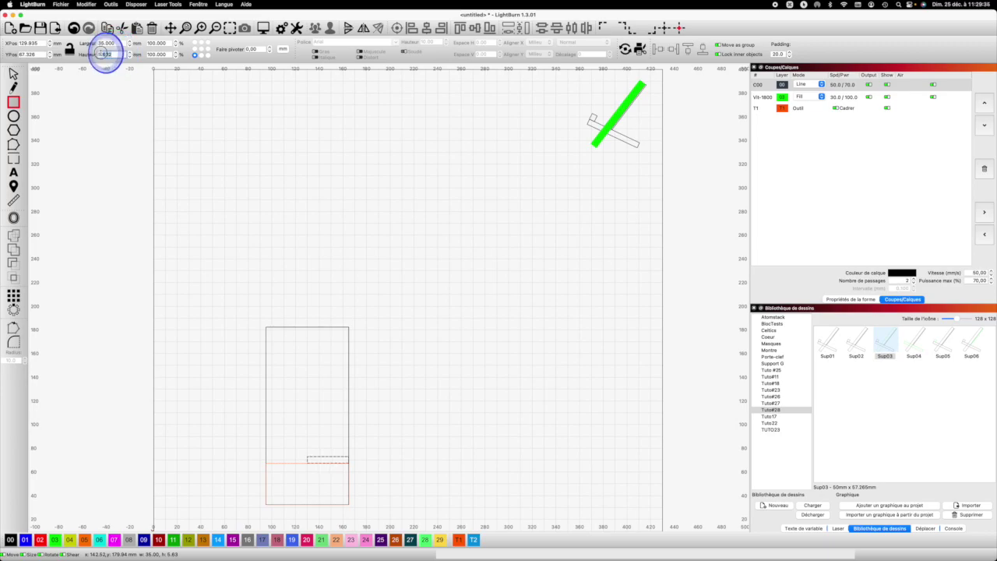
type("5")
key("Return")
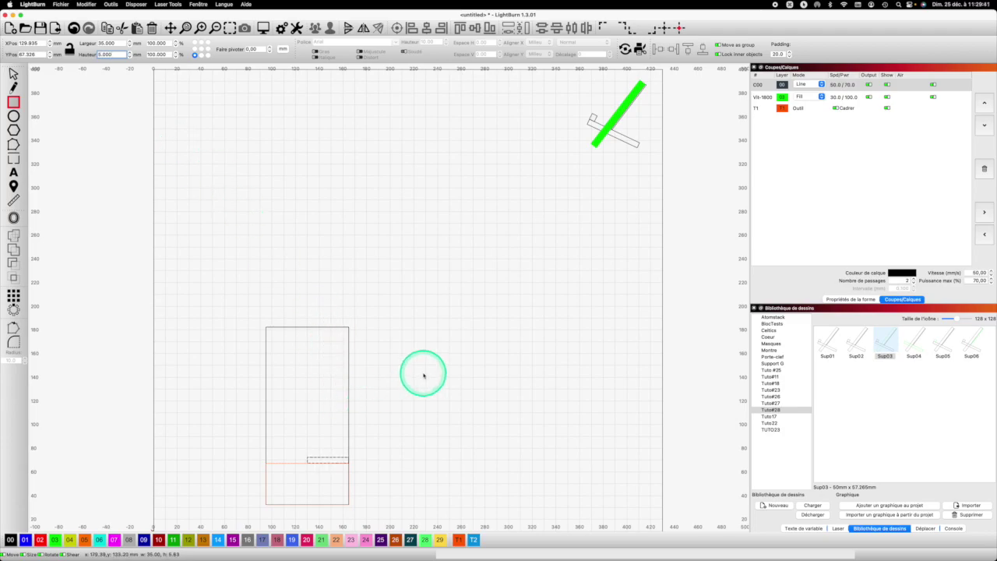
left_click(390, 379)
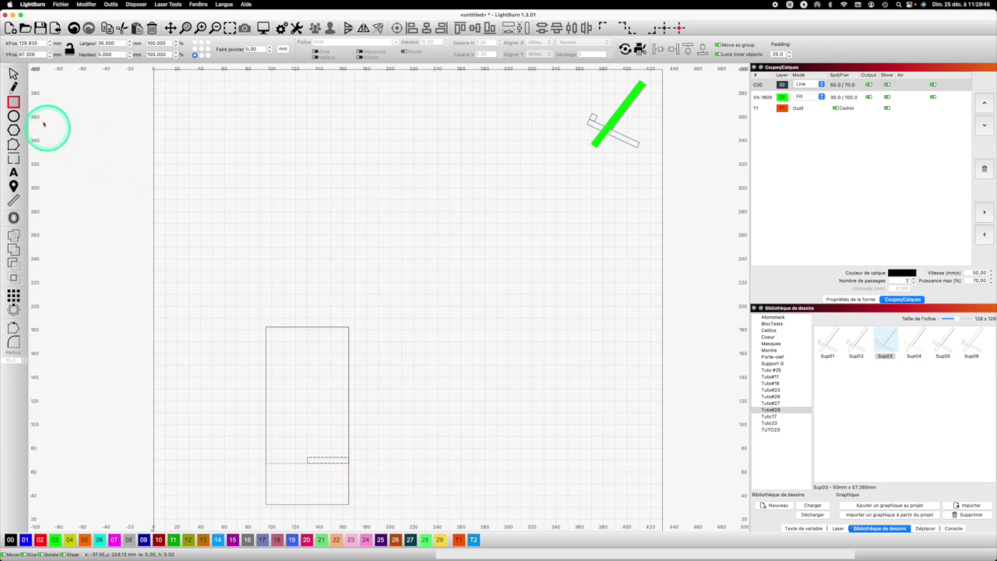
Delete the T1 guide rectangle and subtract the slot rectangle from the large rectangle
left_click(13, 74)
left_click(414, 287)
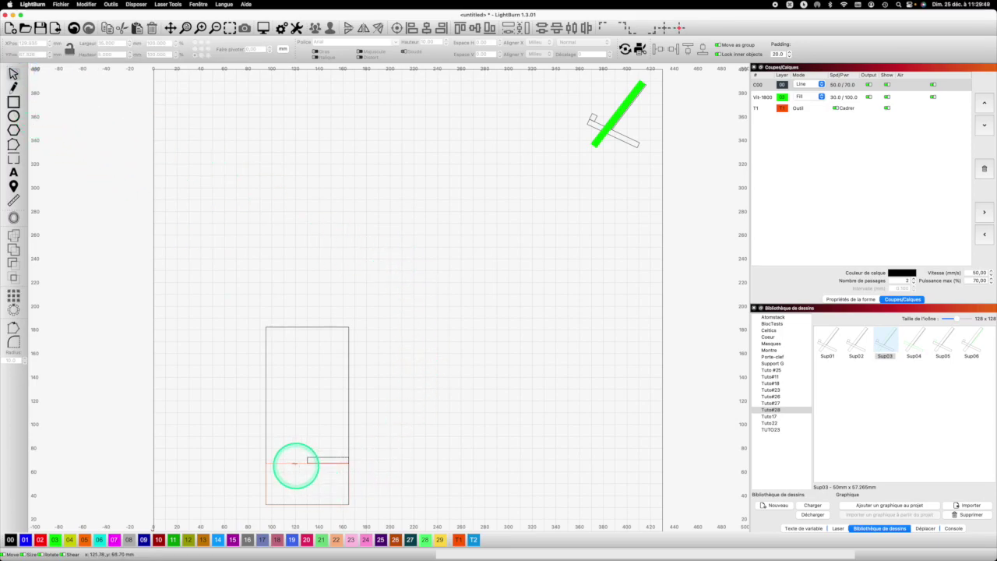
left_click(296, 465)
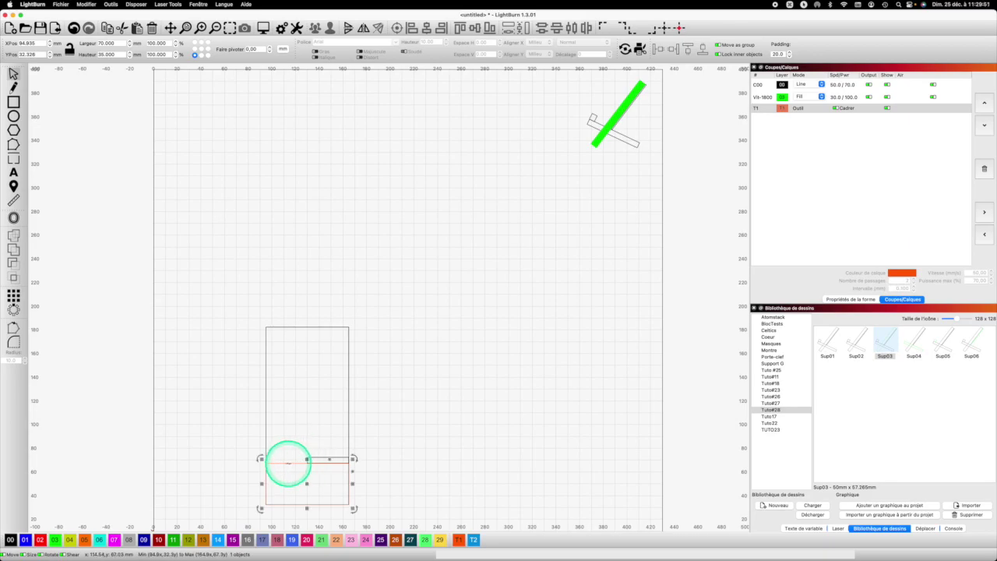
key("BackSpace")
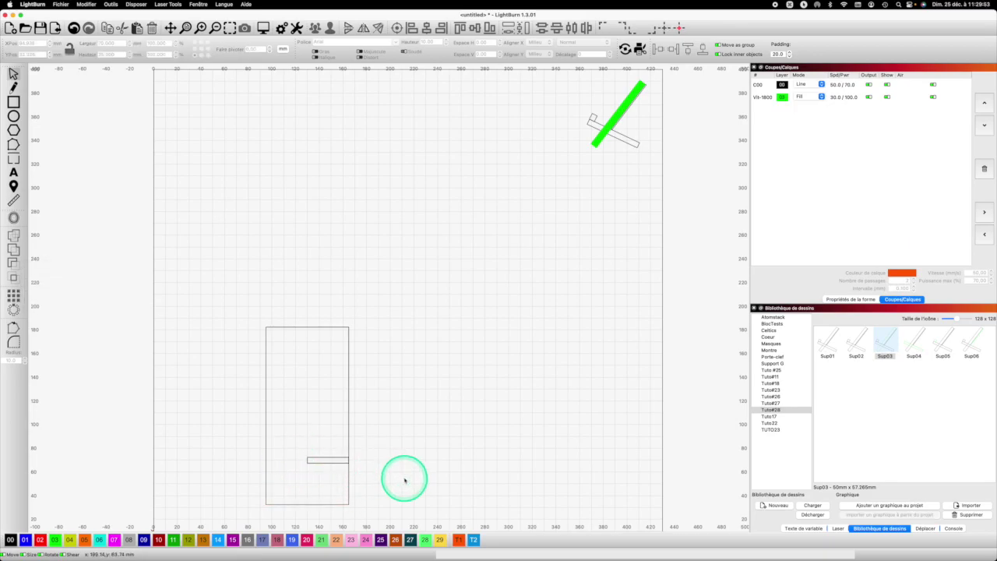
left_click_drag(388, 461, 312, 447)
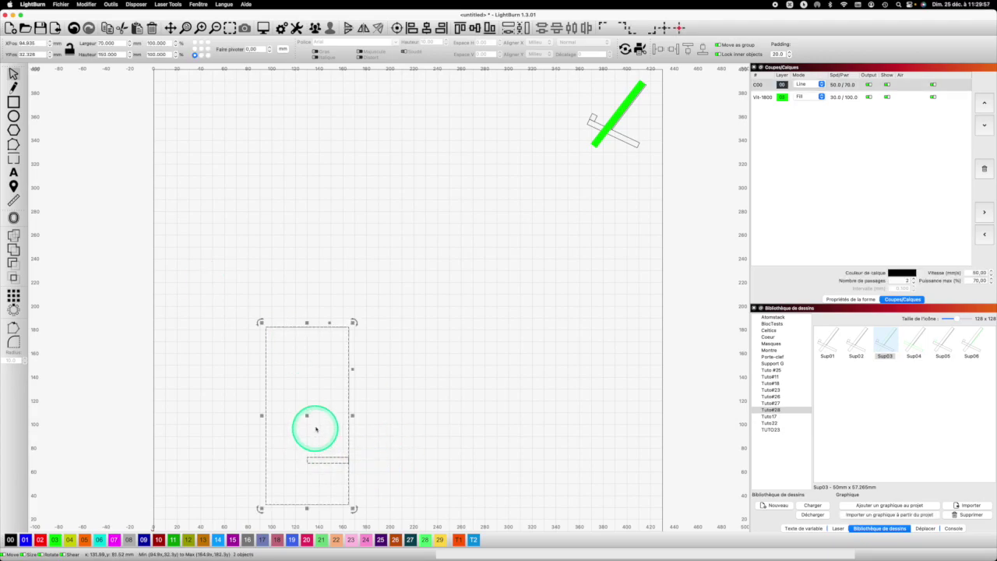
left_click(13, 262)
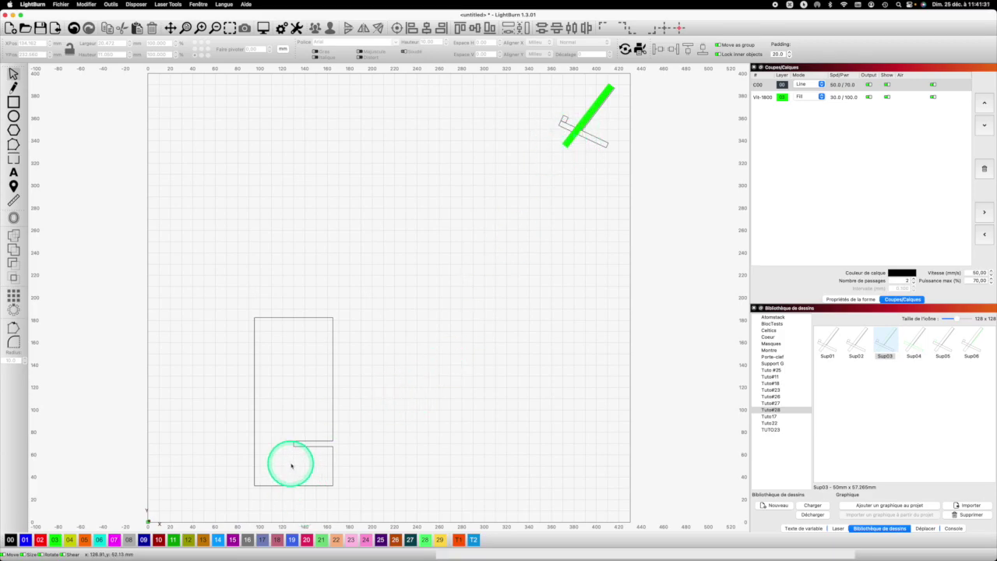
Draw a circle above the notched rectangle and set its width and height to 10 mm
left_click(13, 116)
mouse_move(292, 271)
left_mouse_down()
mouse_move(310, 281)
mouse_move(299, 282)
left_mouse_up()
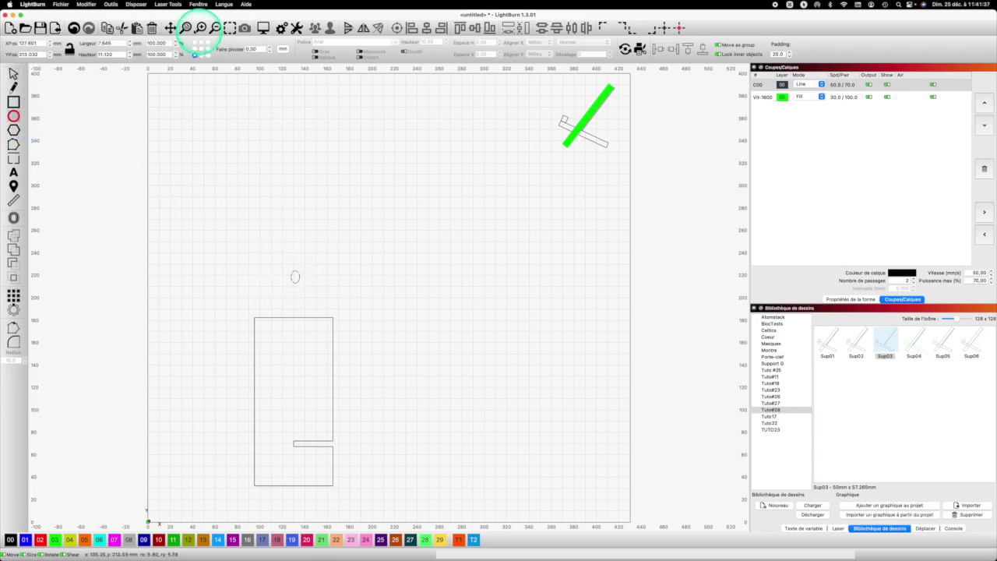
left_click(111, 43)
type("10")
key("Tab")
type("10")
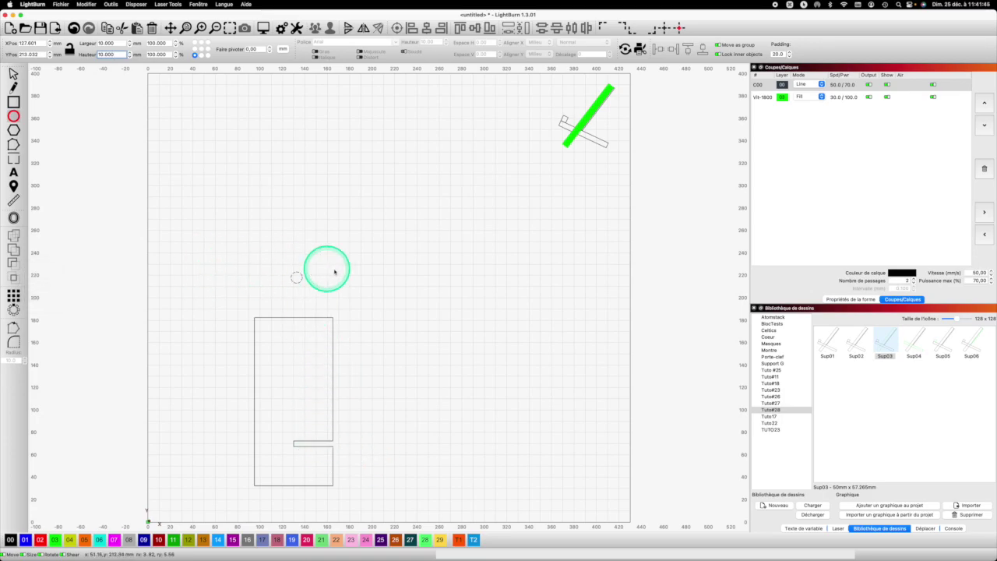
Duplicate the 10 mm circle and move the copy so its centre sits on the right edge of the original
key("super+c")
key("super+v")
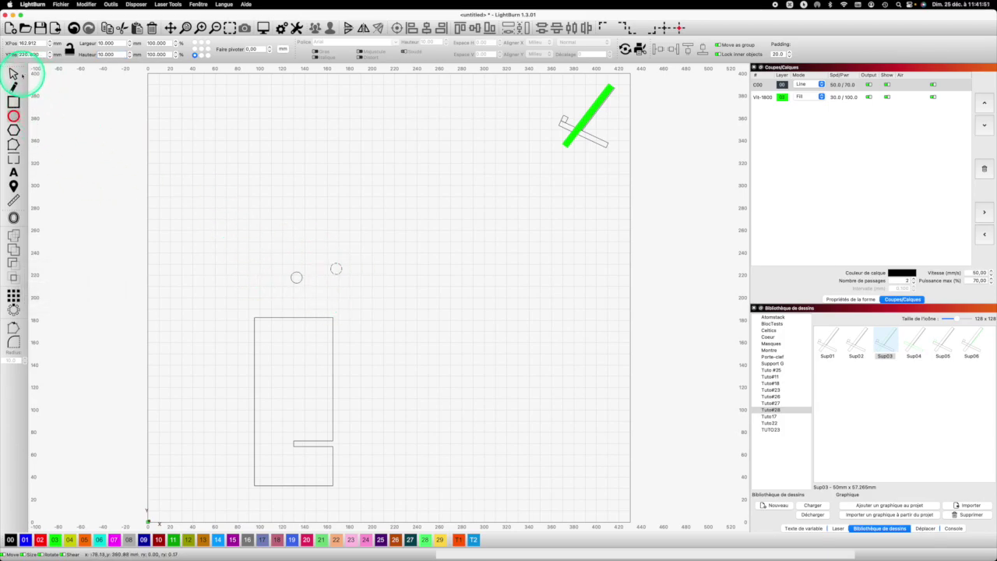
left_click(13, 73)
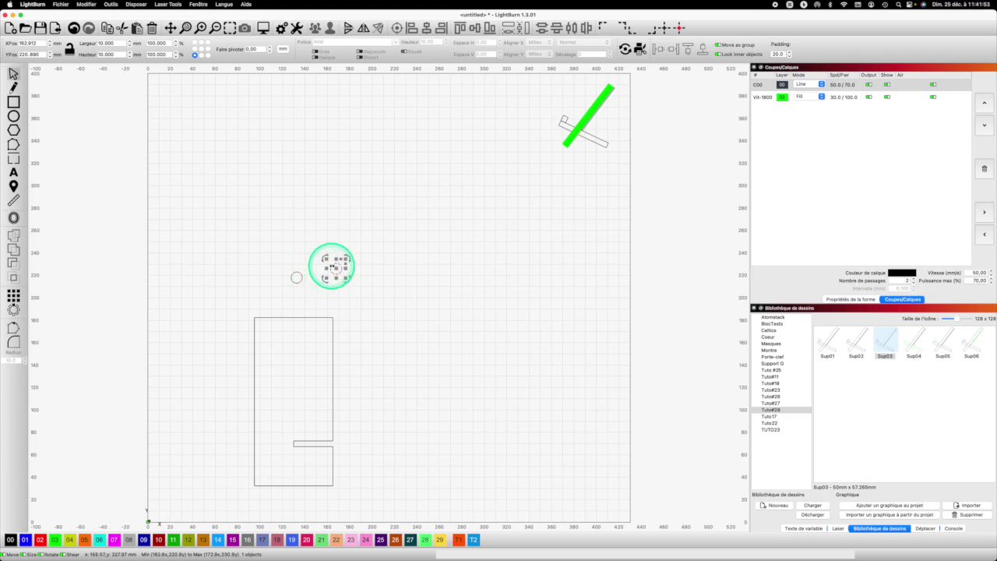
left_click_drag(338, 267, 328, 274)
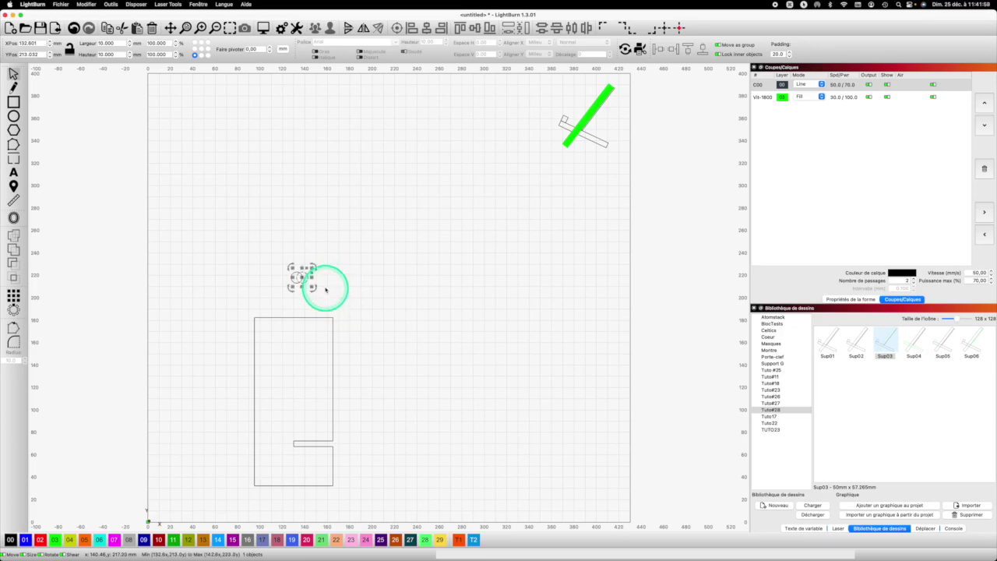
Select both overlapping circles and align their bottom edges
left_click(337, 291)
mouse_move(276, 275)
left_mouse_down()
mouse_move(234, 257)
mouse_move(267, 267)
left_mouse_up()
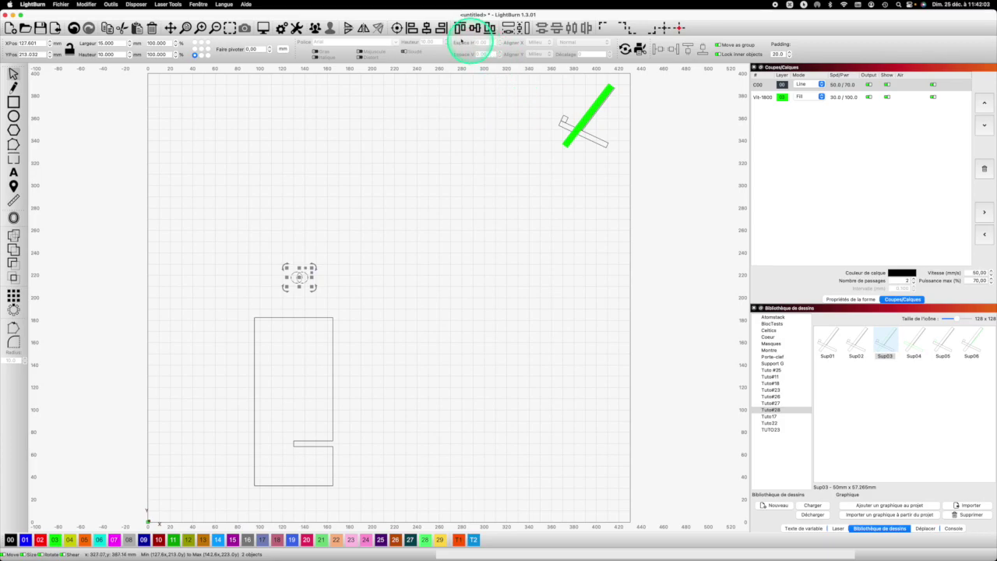
left_click(491, 29)
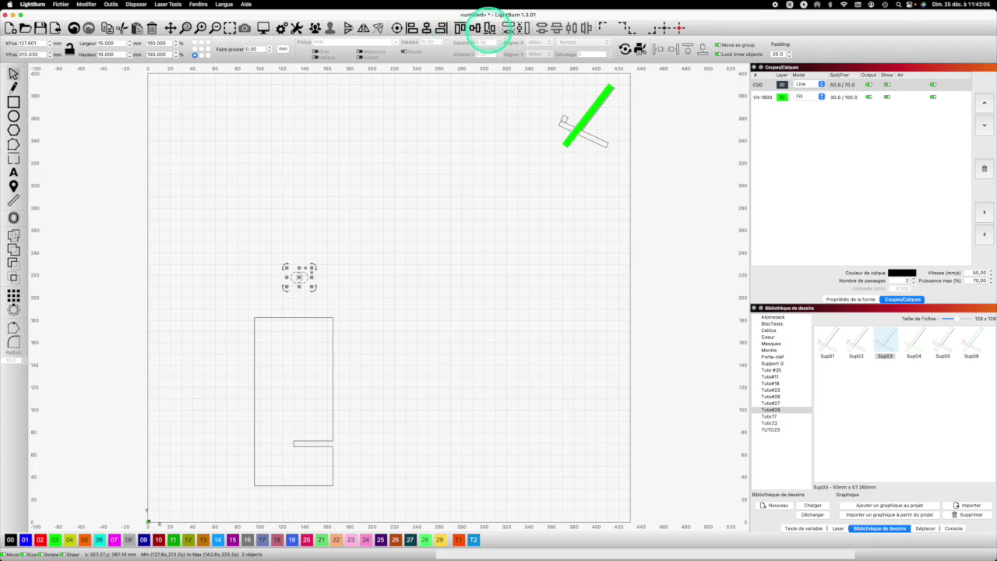
Draw a rectangle about 5.4 x 10 mm bridging the overlapping circles, from the left circle's top point to the circles' bottom level
left_click(389, 273)
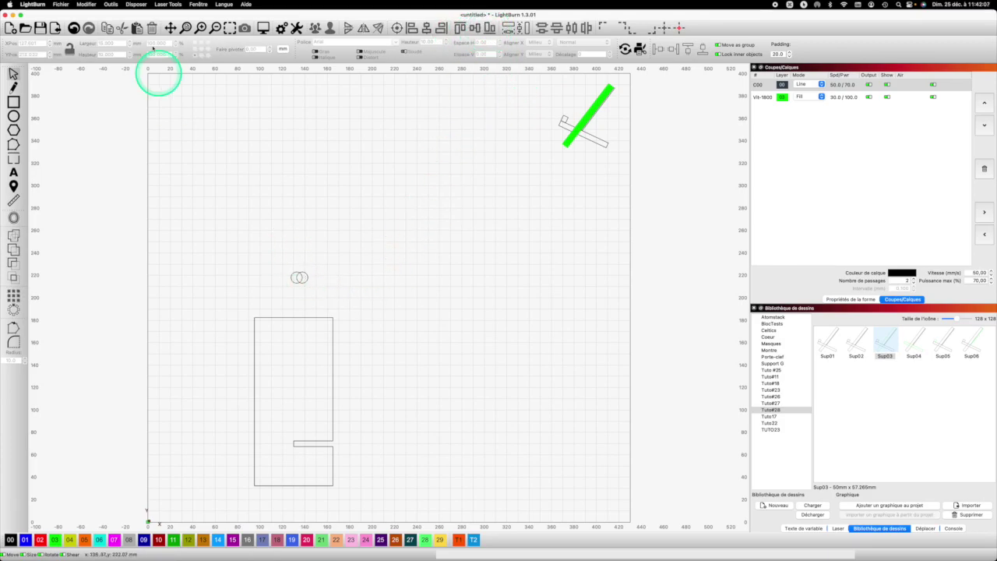
left_click(264, 244)
left_click_drag(264, 244, 312, 293)
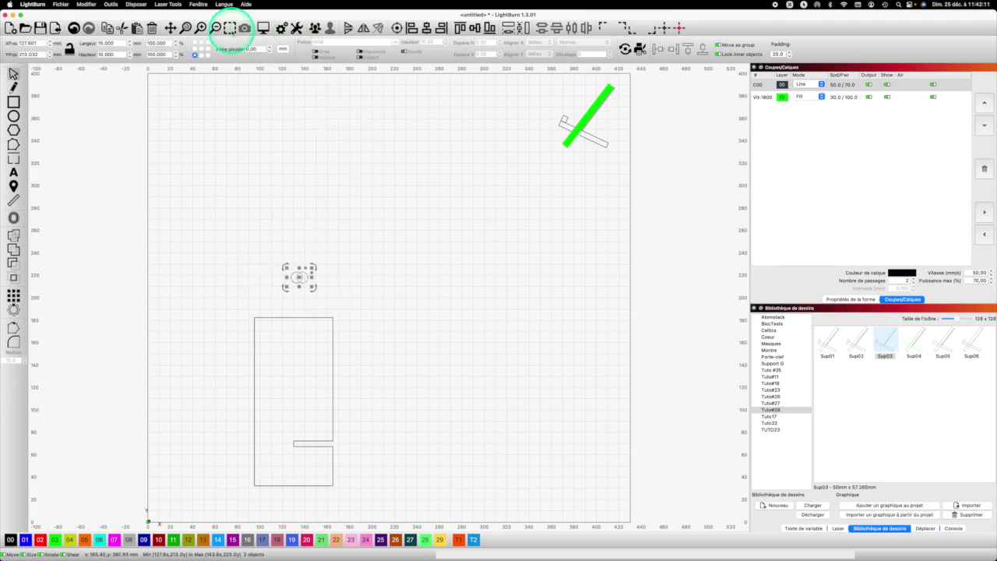
left_click(230, 28)
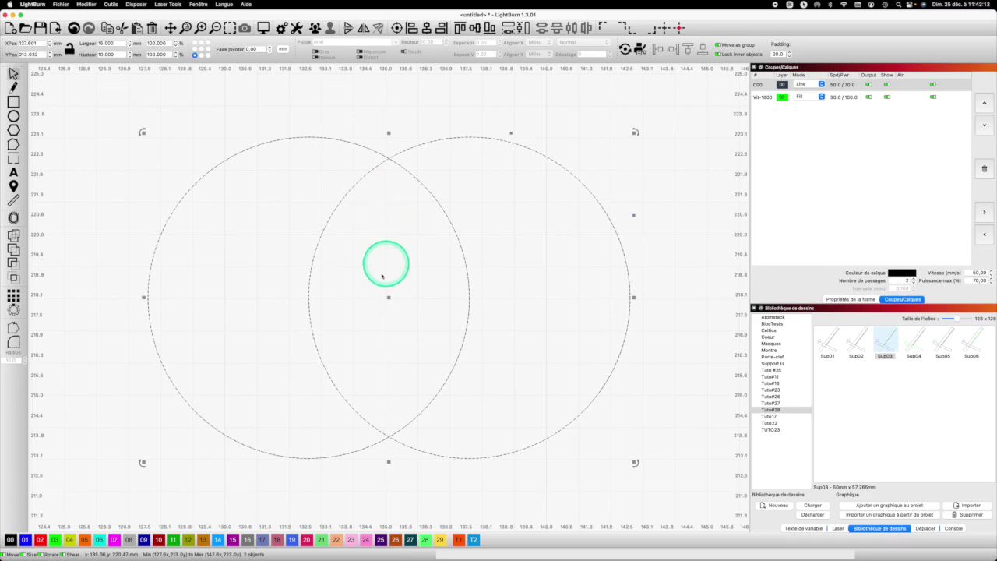
left_click(14, 102)
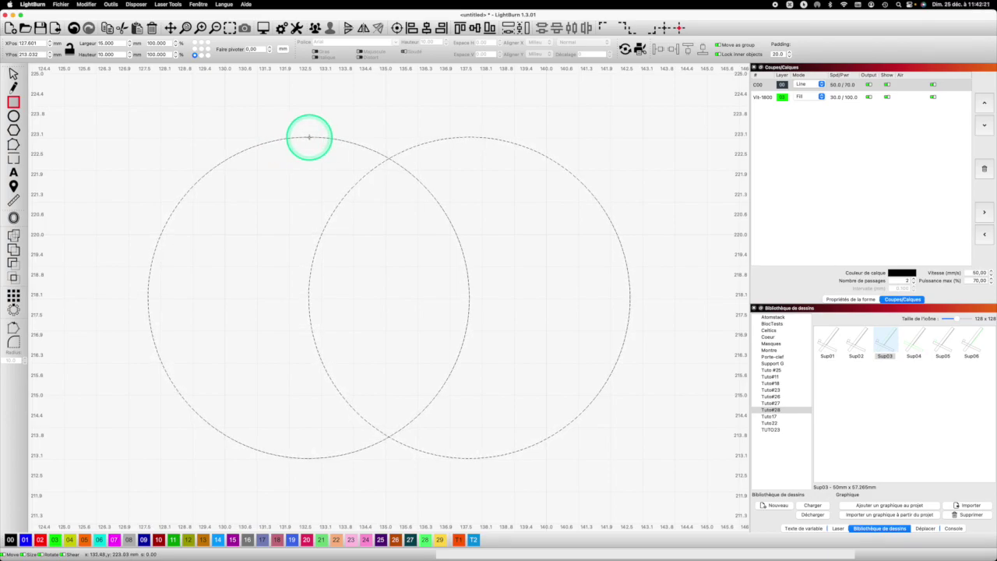
left_click_drag(309, 139, 485, 304)
left_click_drag(485, 389, 482, 463)
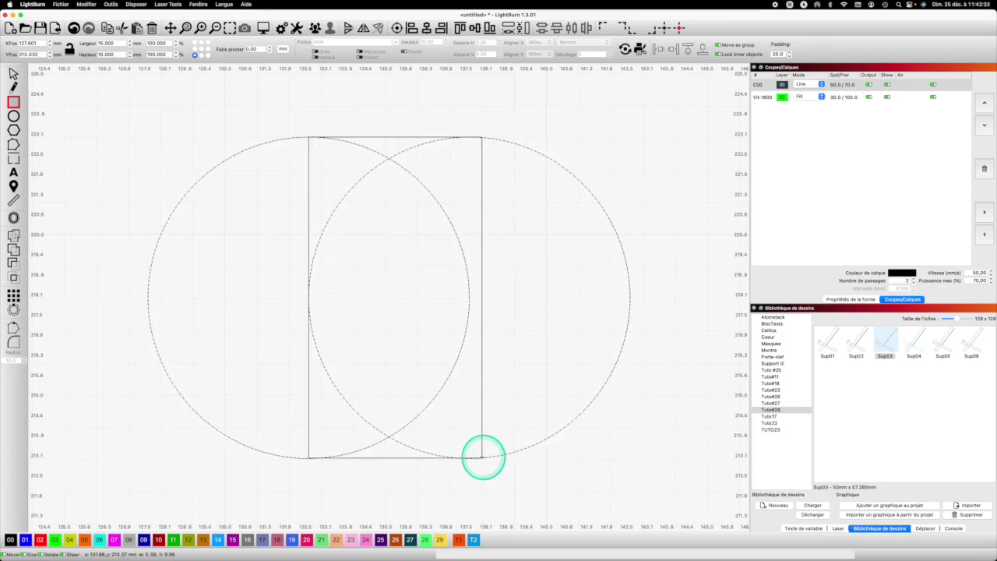
left_click_drag(482, 456, 482, 456)
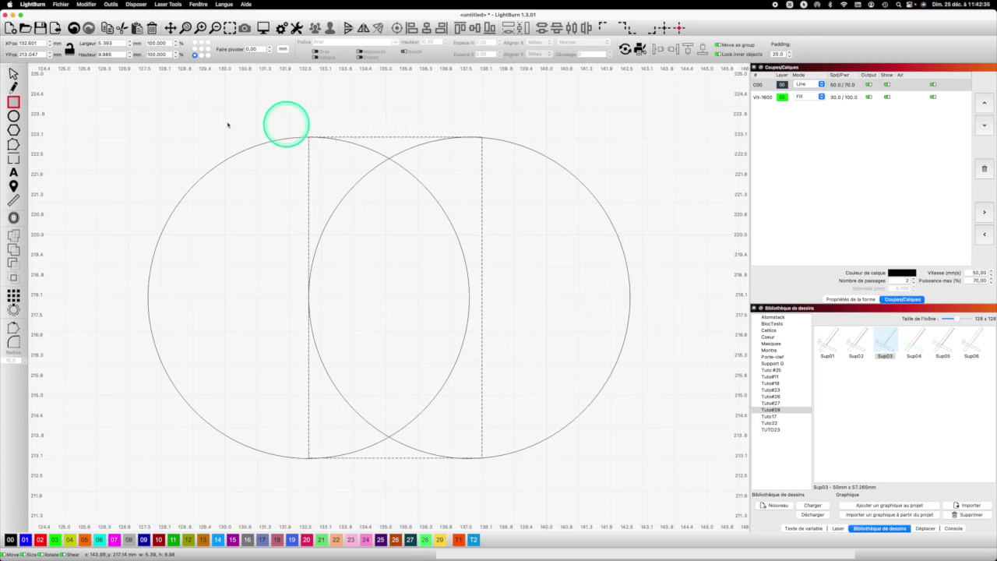
Select both circles and the bridging rectangle and weld them into one oblong shape
left_click(13, 74)
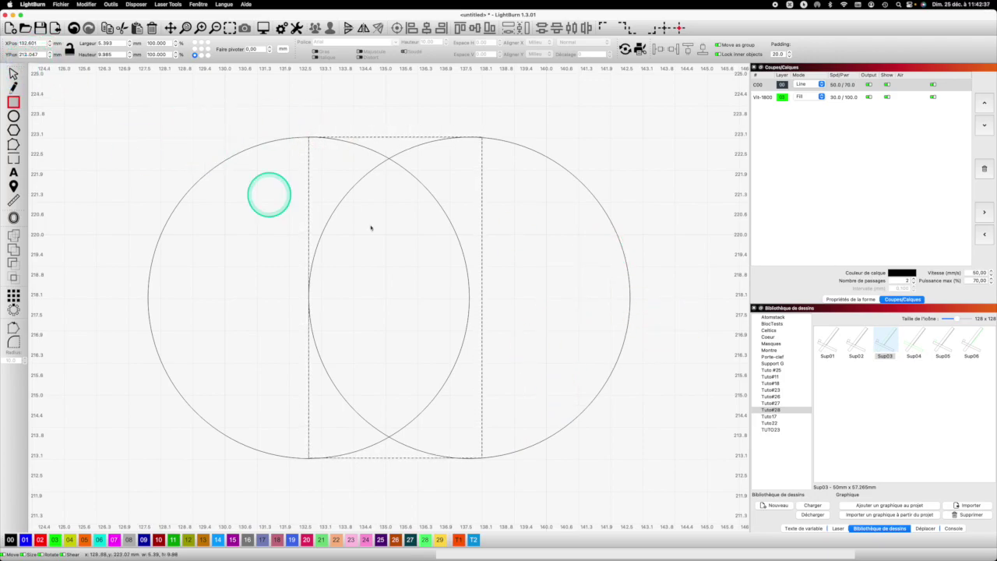
left_click_drag(675, 441, 273, 226)
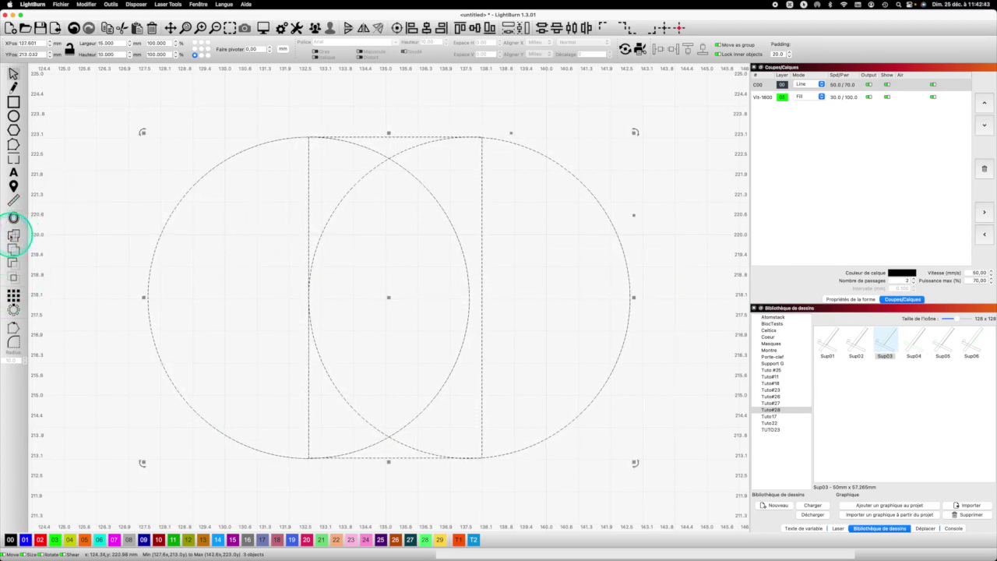
left_click(13, 235)
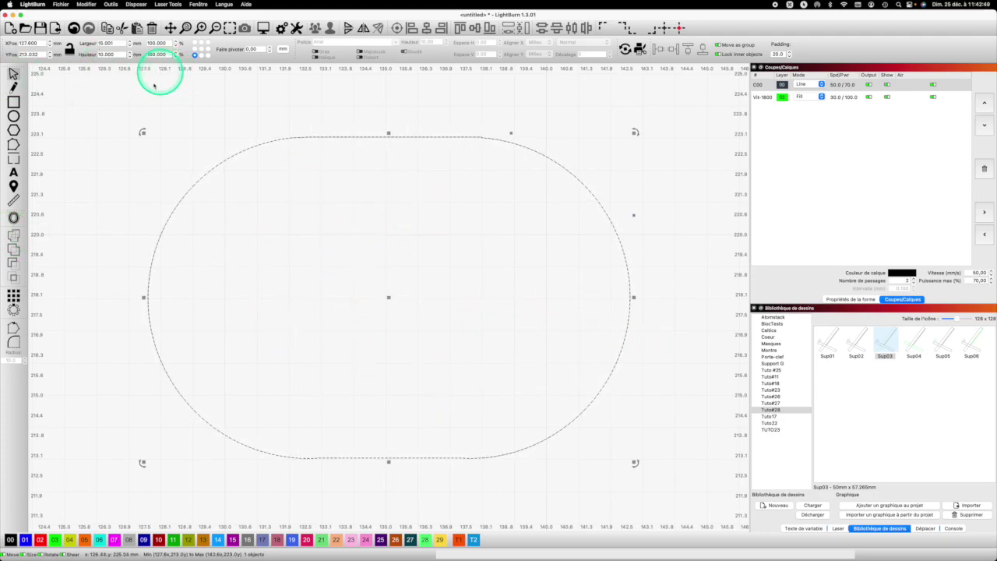
Draw a vertical 35 mm guide line on the T1 layer from the slot's inner end down to the plate's bottom edge
left_click(187, 27)
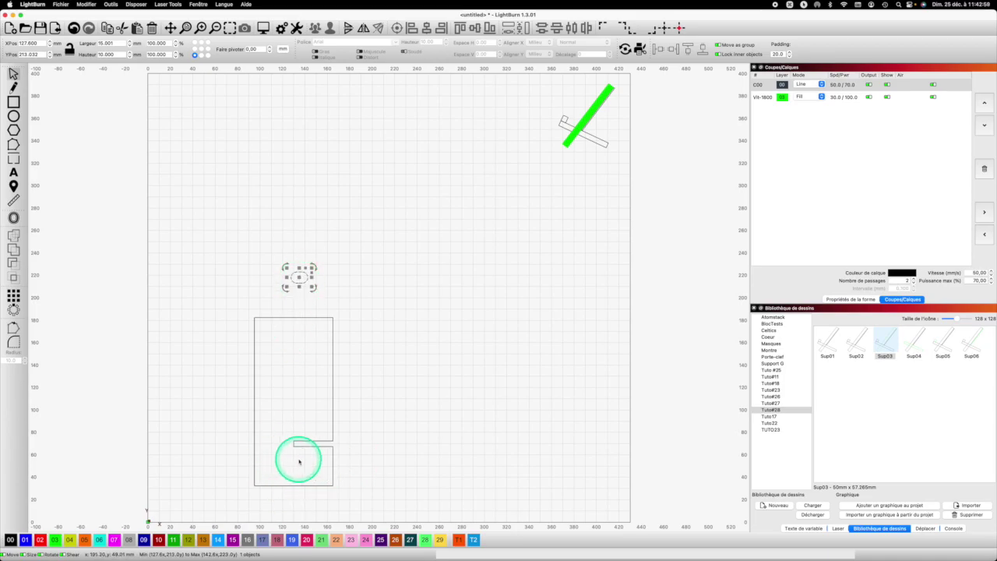
left_click(298, 457)
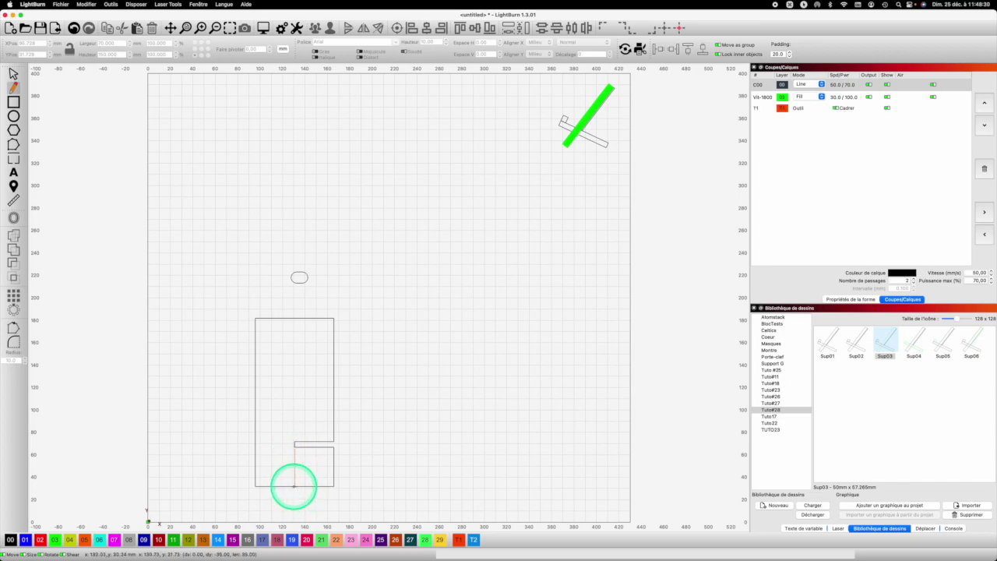
left_click(294, 485)
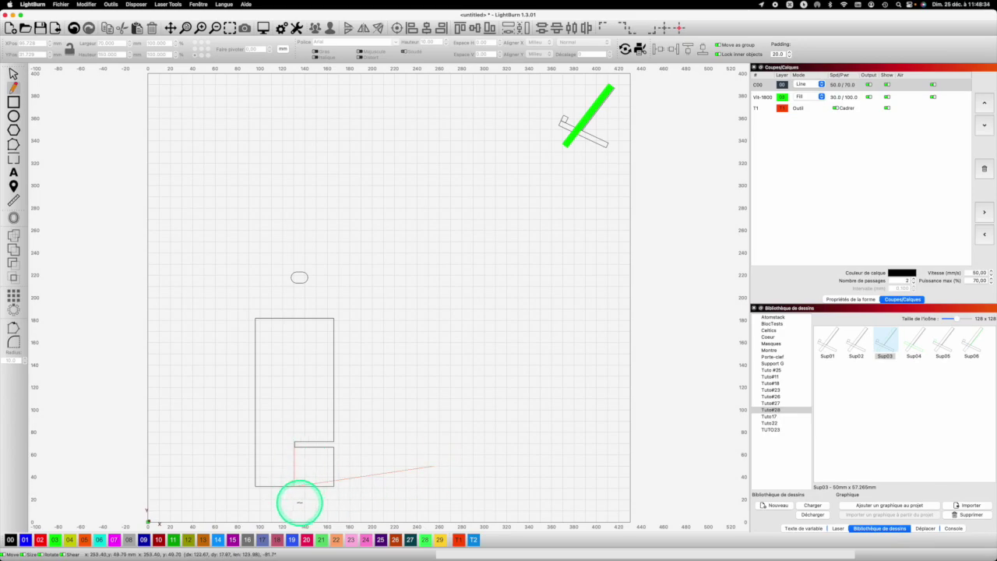
key("Escape")
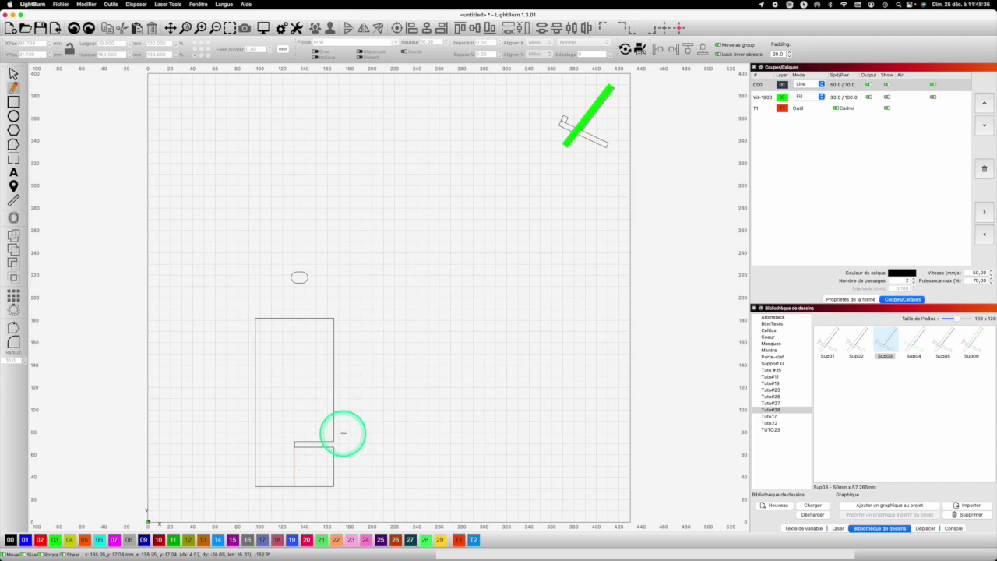
key("Escape")
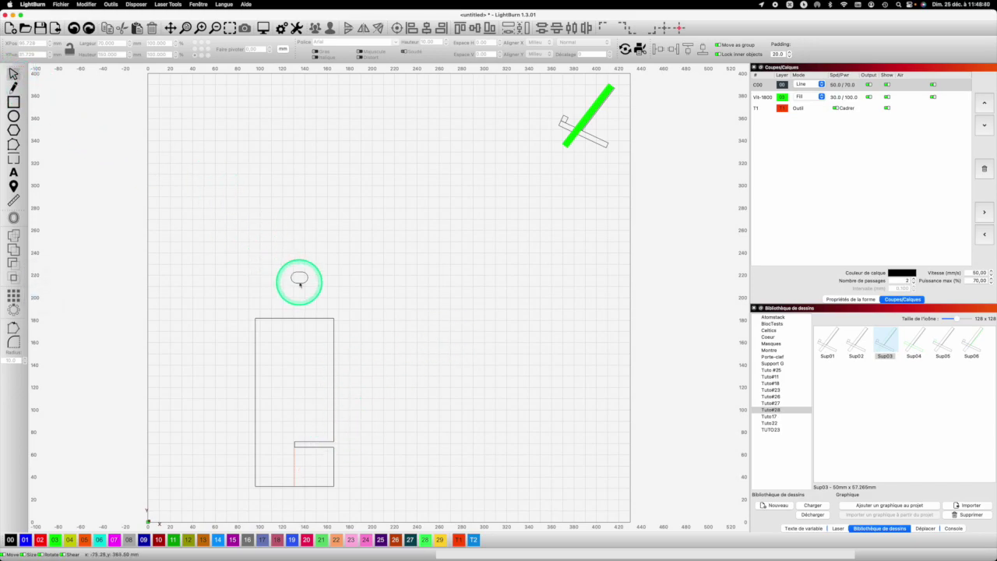
Centre the oblong hole on the guide line below the slot, and delete the guide line
key("shift")
left_click(299, 282, "shift")
left_click(296, 465, "shift")
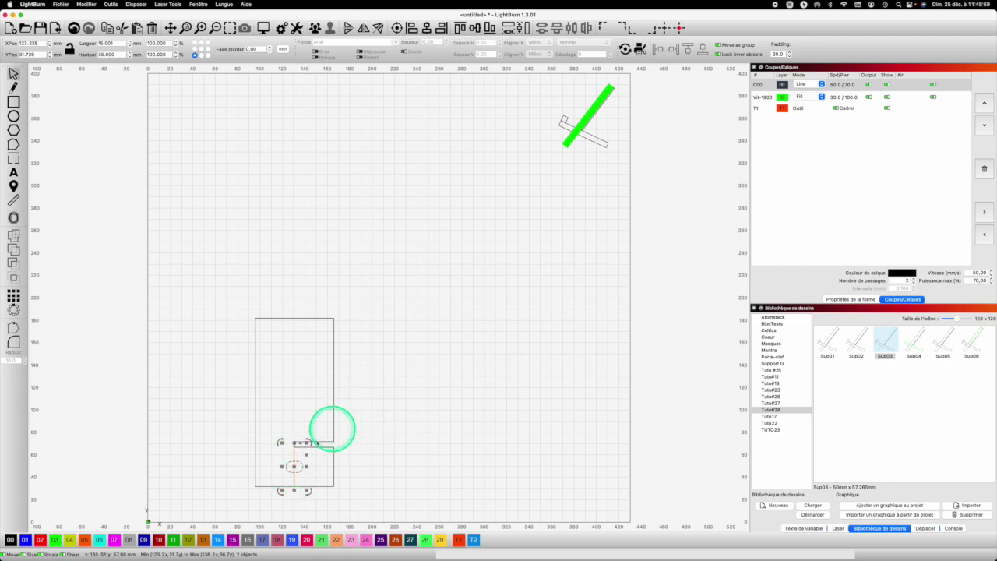
left_click_drag(295, 453, 290, 450)
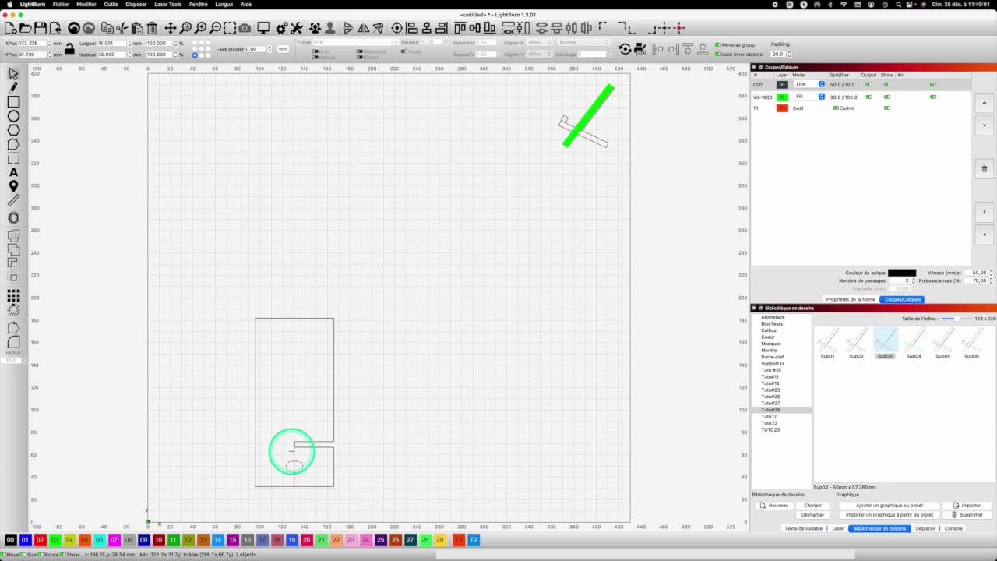
left_click(292, 451)
left_click(294, 454)
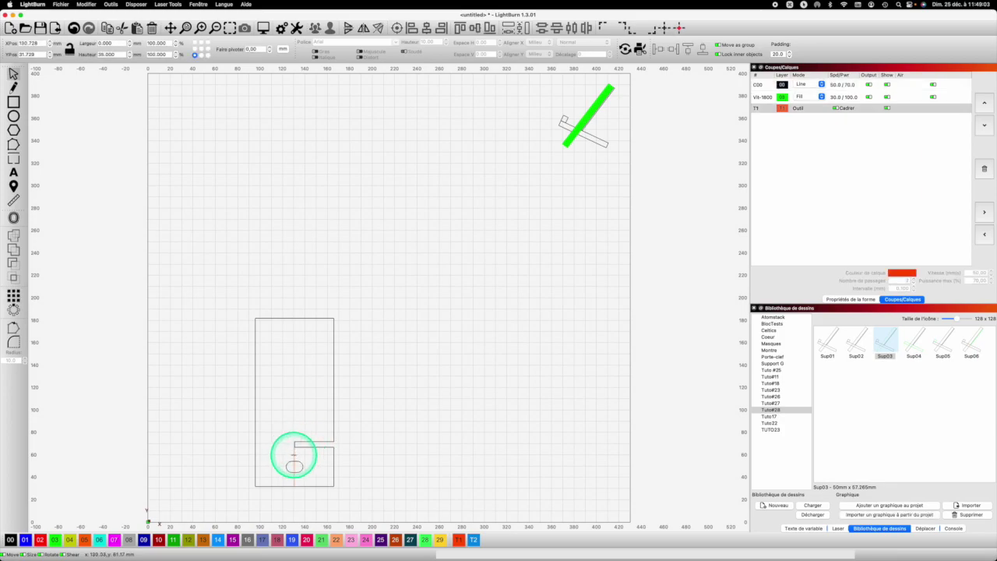
key("Delete")
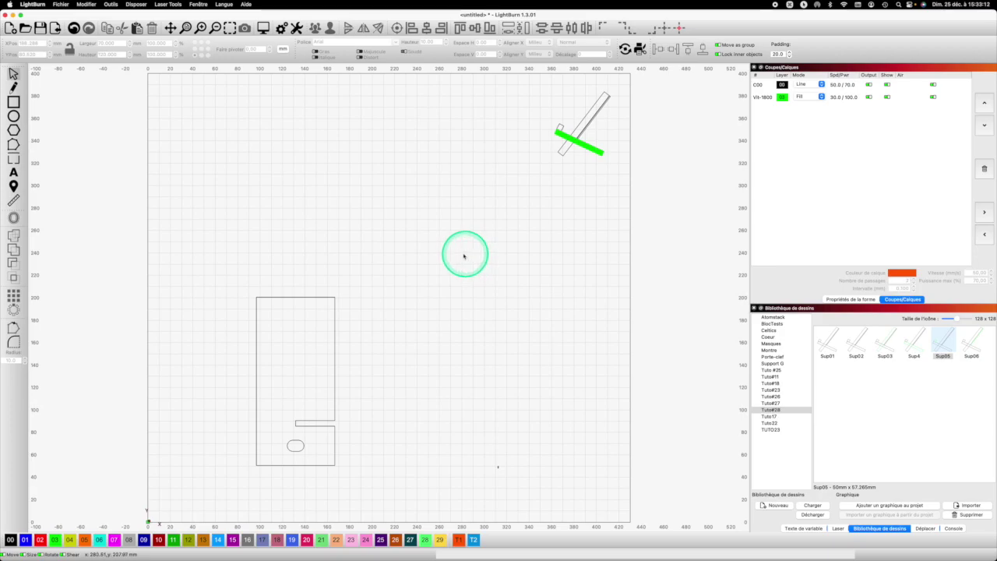
Draw a second plate rectangle beside the notched one and set it to 70 mm wide and 120 mm high
left_click(16, 99)
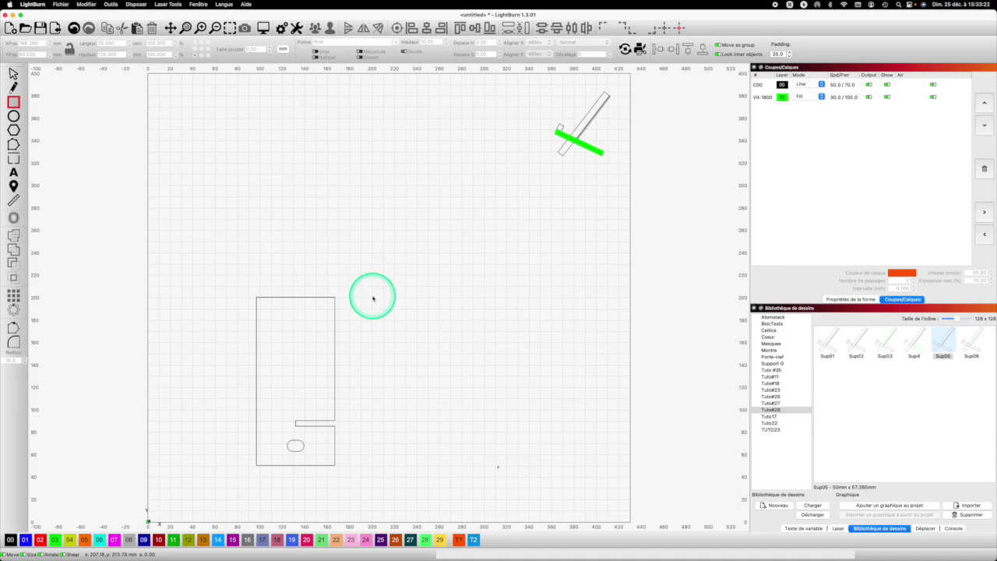
left_click_drag(360, 297, 437, 439)
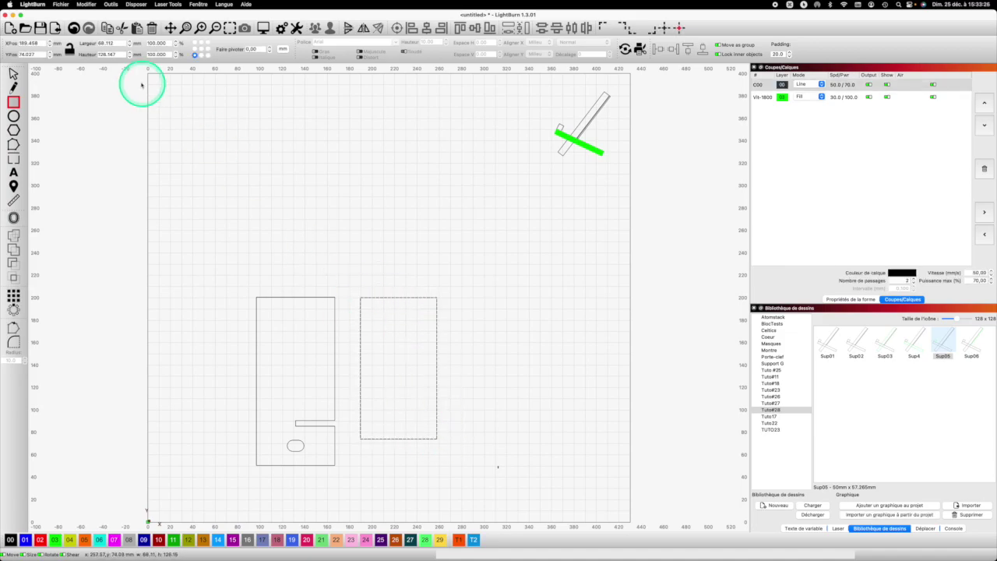
left_click(120, 42)
left_click_drag(123, 42, 101, 43)
type("70")
key("Tab")
type("120")
key("Tab")
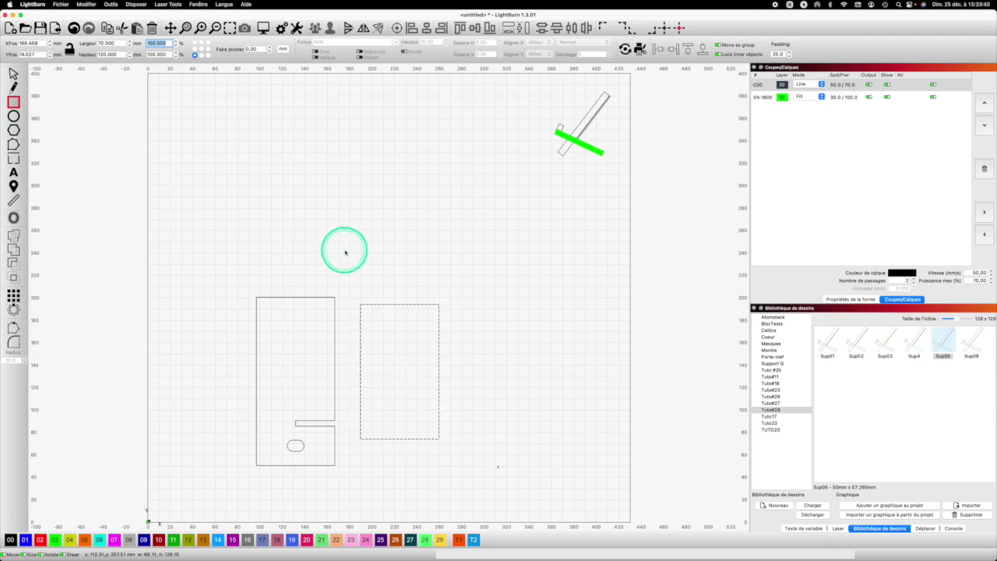
left_click(364, 218)
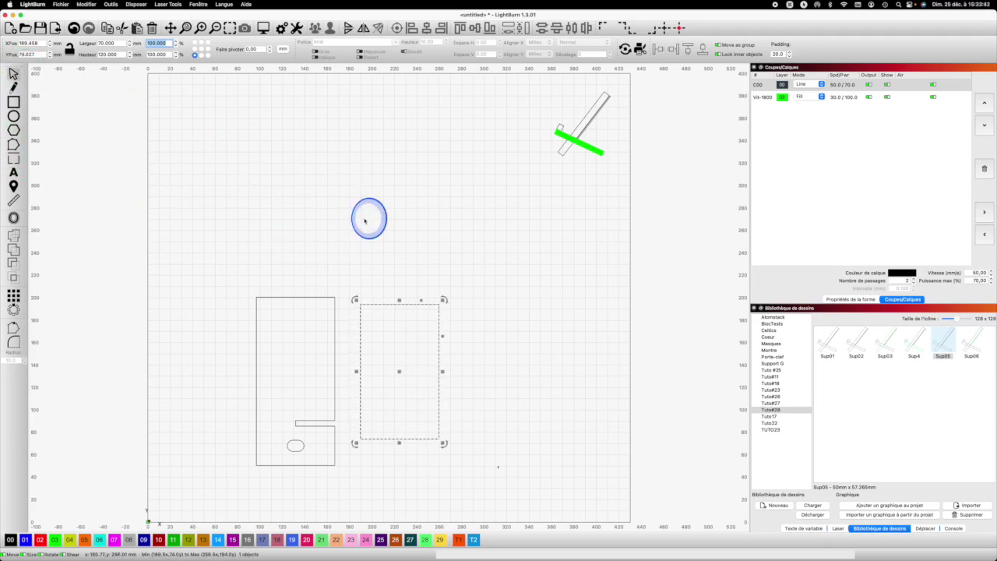
Draw a guide rectangle about 70 x 31 mm along the bottom of the second plate and assign it to the T1 layer
left_click(14, 102)
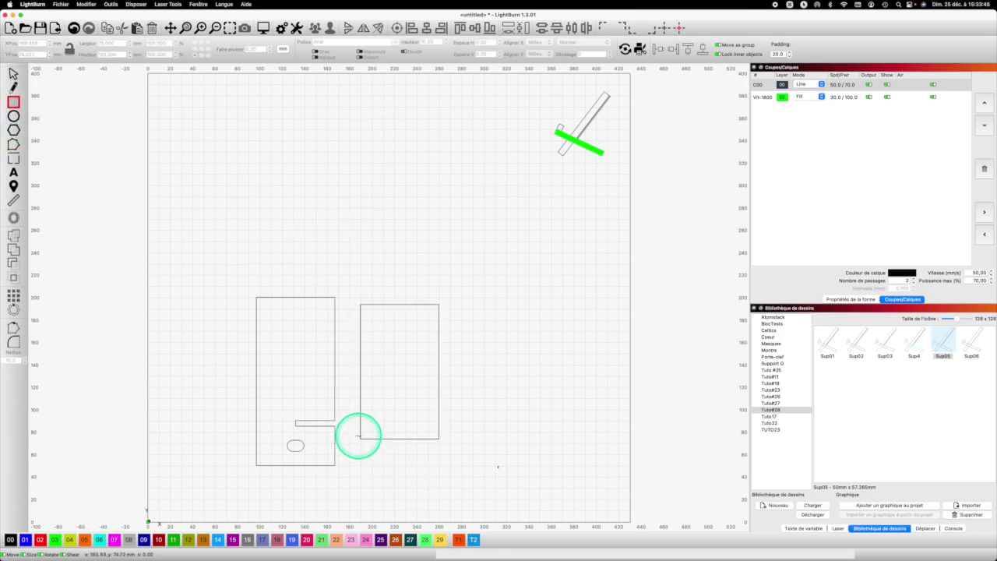
left_click_drag(383, 425, 436, 404)
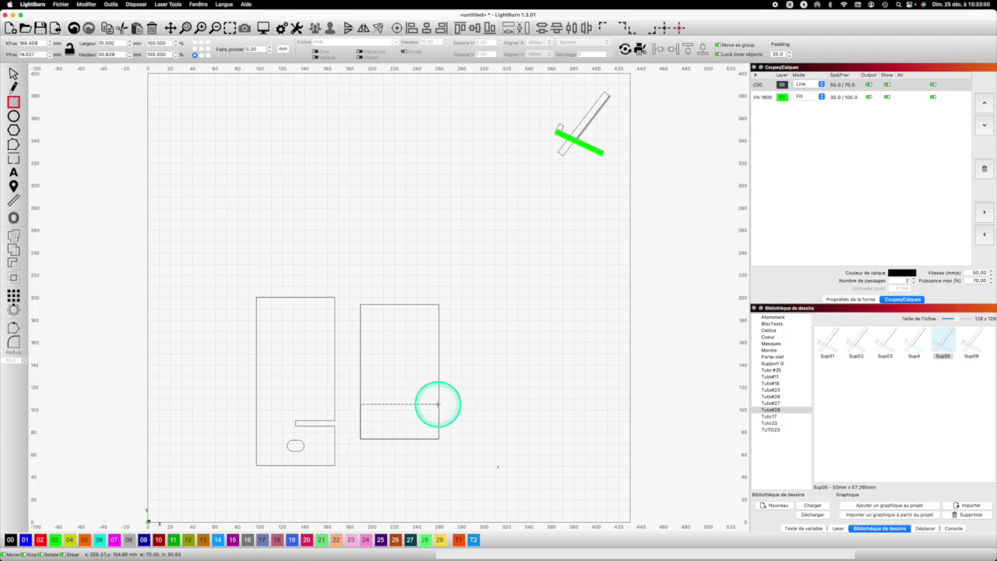
left_click(459, 540)
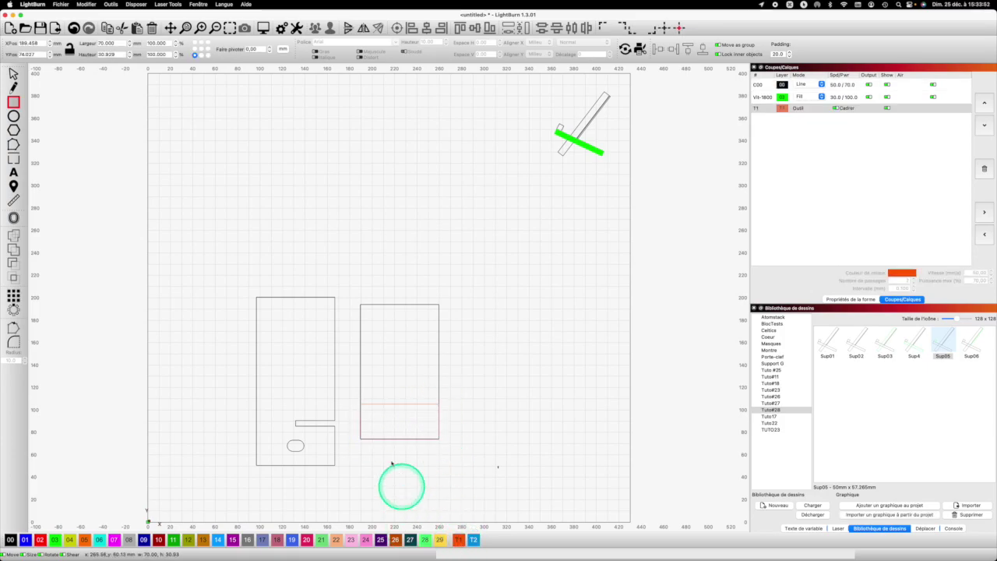
left_click(399, 419)
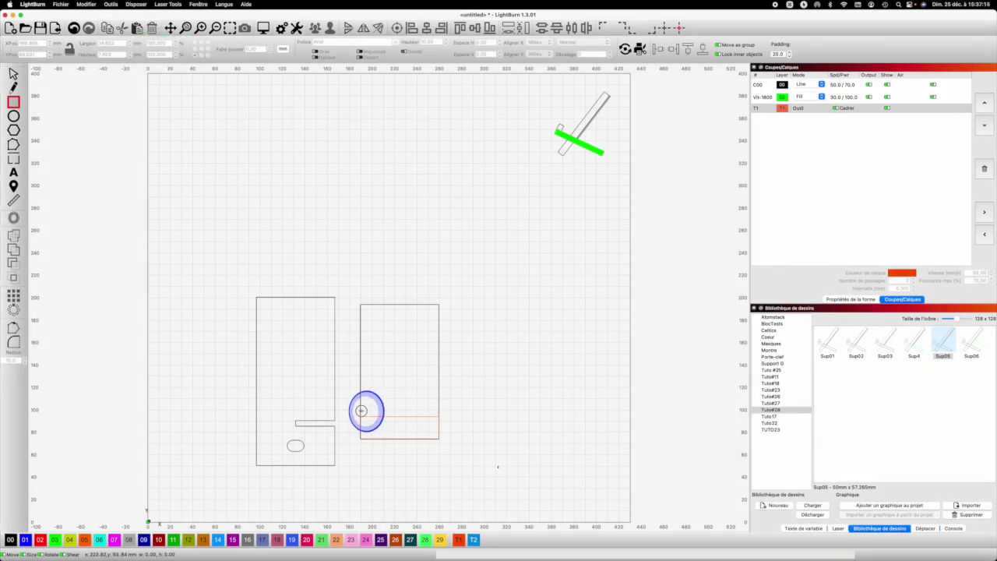
Draw a 35 mm wide slot rectangle from the second plate's left edge on top of the guide, and set its height to 5 mm
left_click(366, 411)
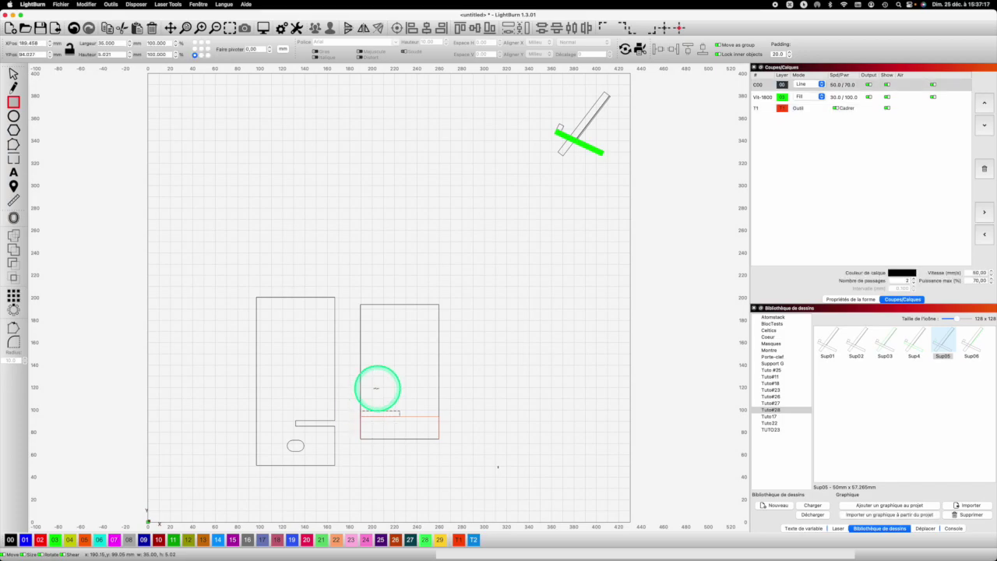
left_click_drag(113, 56, 95, 54)
type("5")
key("Return")
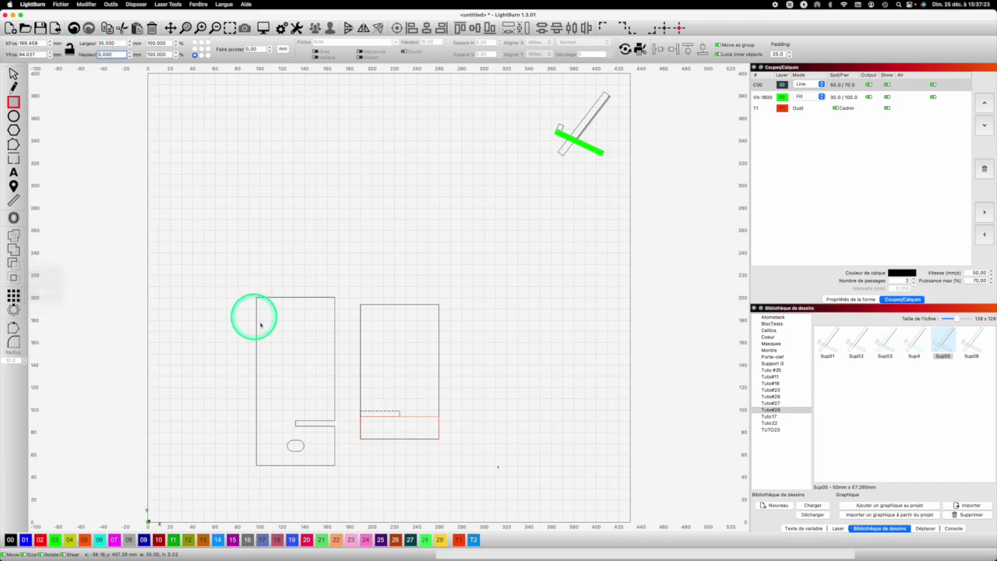
Delete the T1 guide rectangle and subtract the slot rectangle from the second plate
left_click(13, 74)
left_click(551, 423)
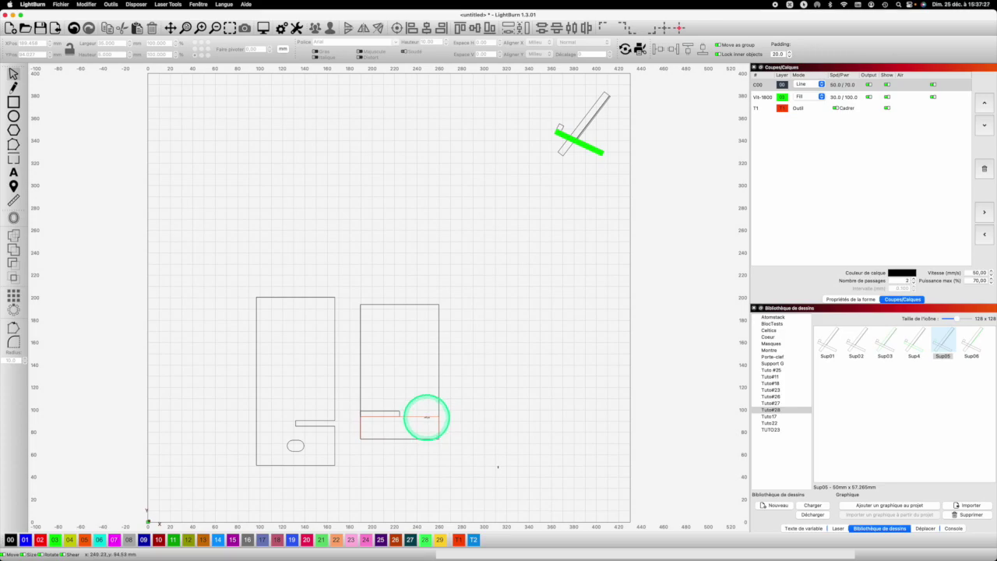
left_click(426, 417)
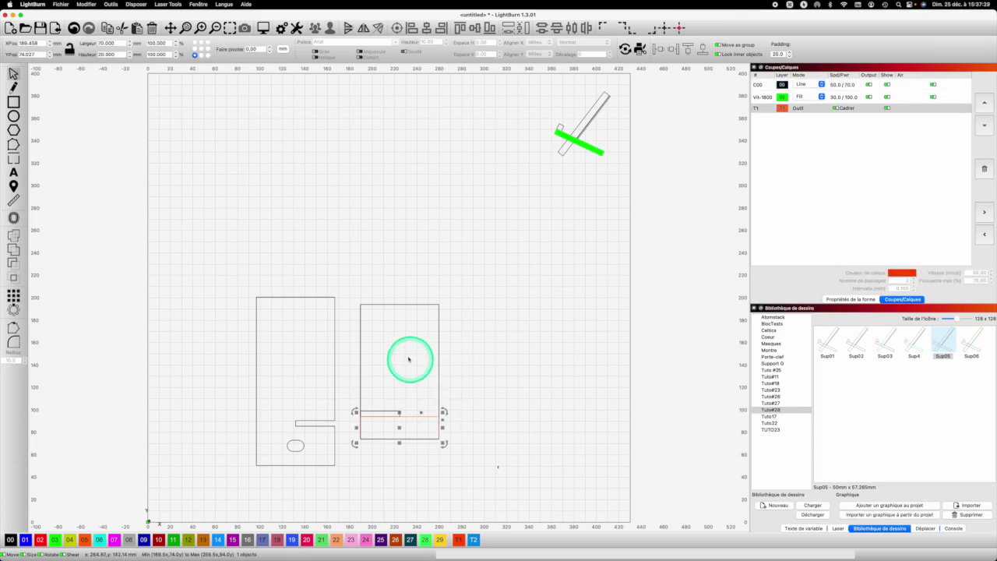
key("Delete")
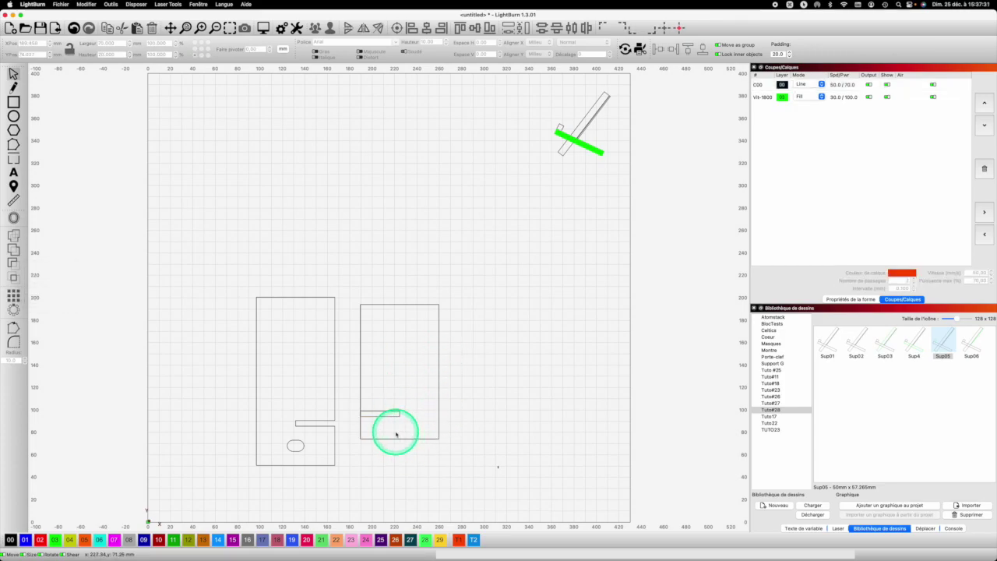
left_click_drag(460, 452, 352, 397)
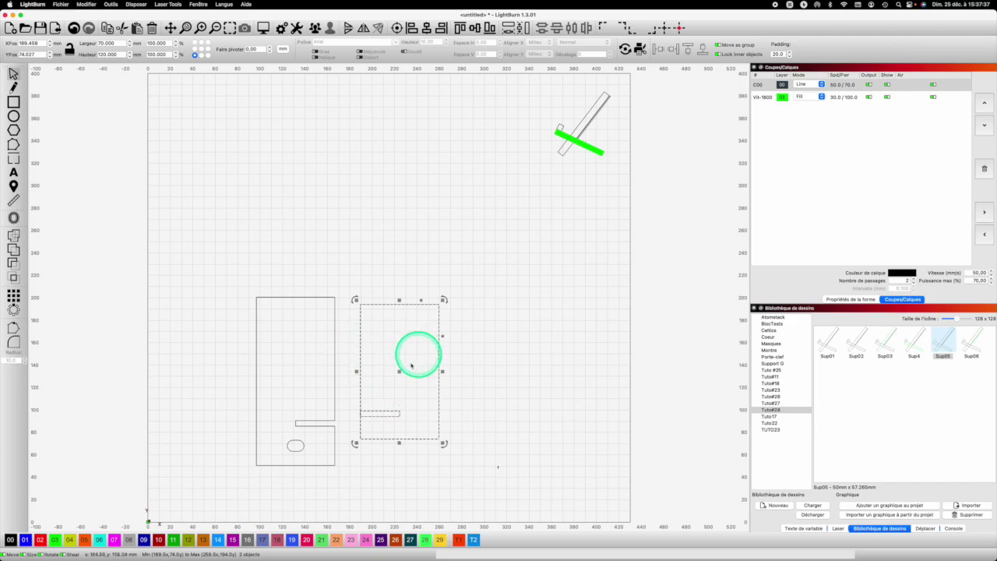
left_click(13, 264)
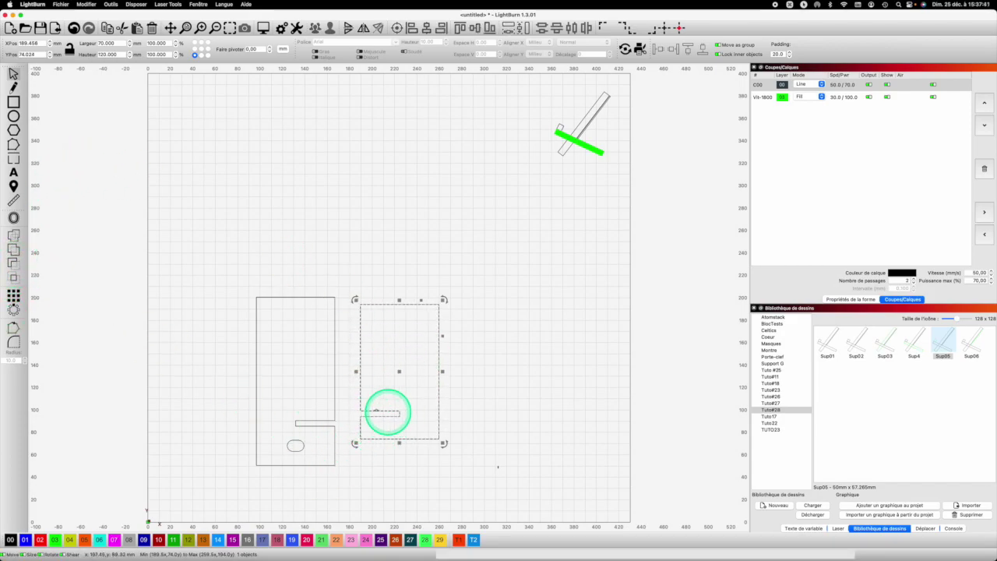
Draw a rectangle on layer 00 just below the second plate, sized 70 mm wide and 12 mm high, and align it with the plate
mouse_move(559, 128)
left_mouse_down()
mouse_move(568, 123)
mouse_move(551, 137)
left_mouse_up()
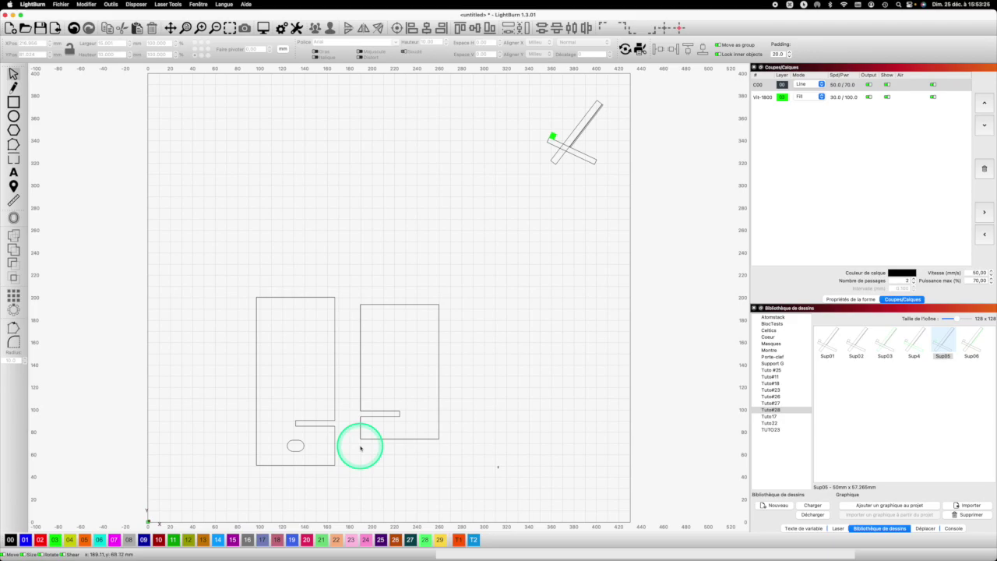
left_click(13, 102)
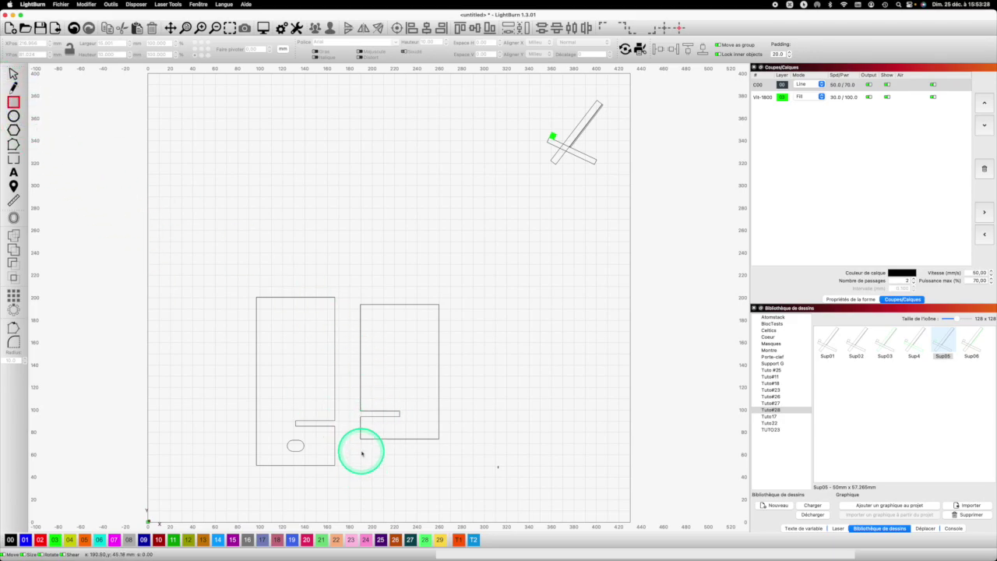
left_click_drag(372, 446, 440, 461)
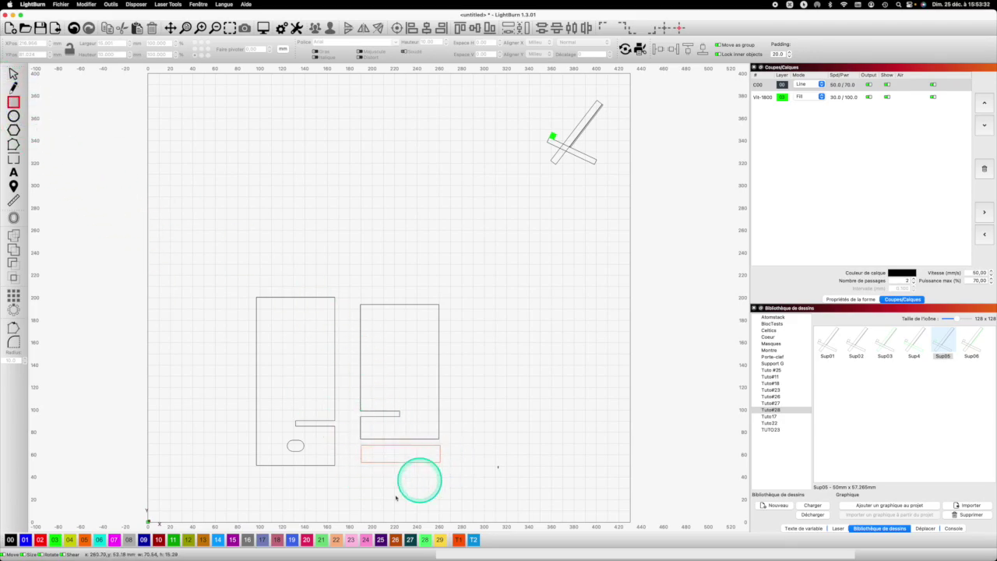
left_click(10, 539)
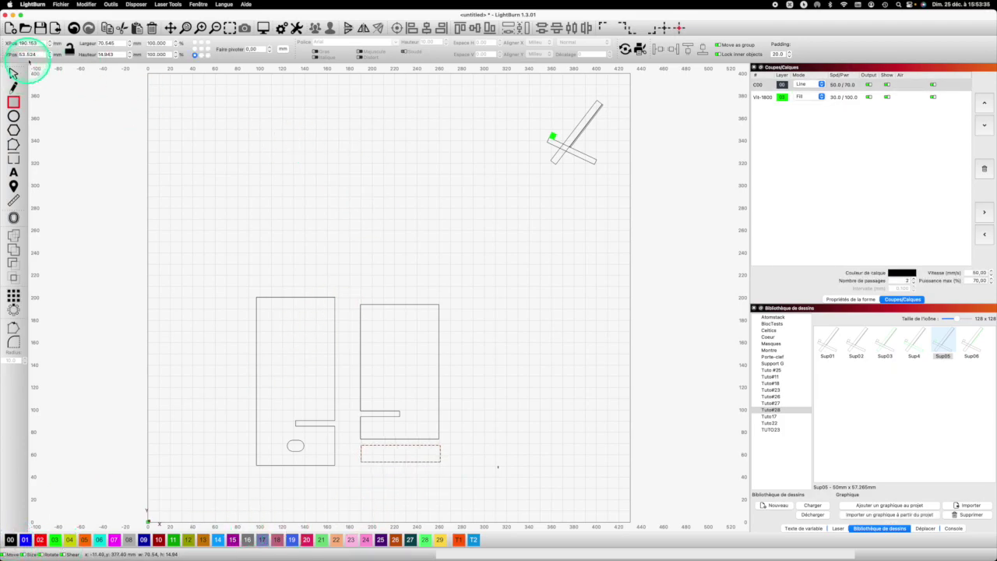
double_click(109, 43)
type("70")
key("Tab")
type("12")
key("Tab")
key("shift")
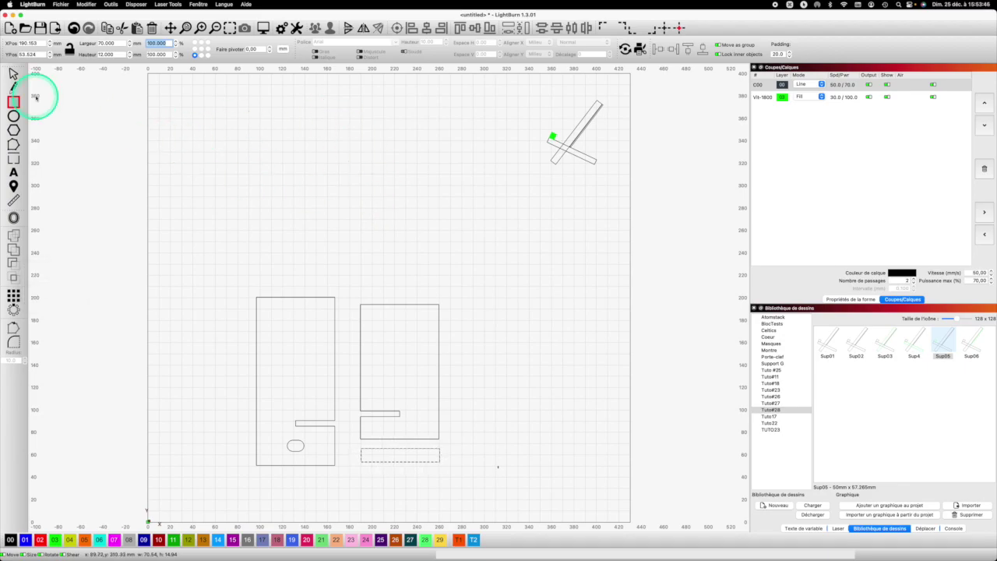
left_click(427, 432)
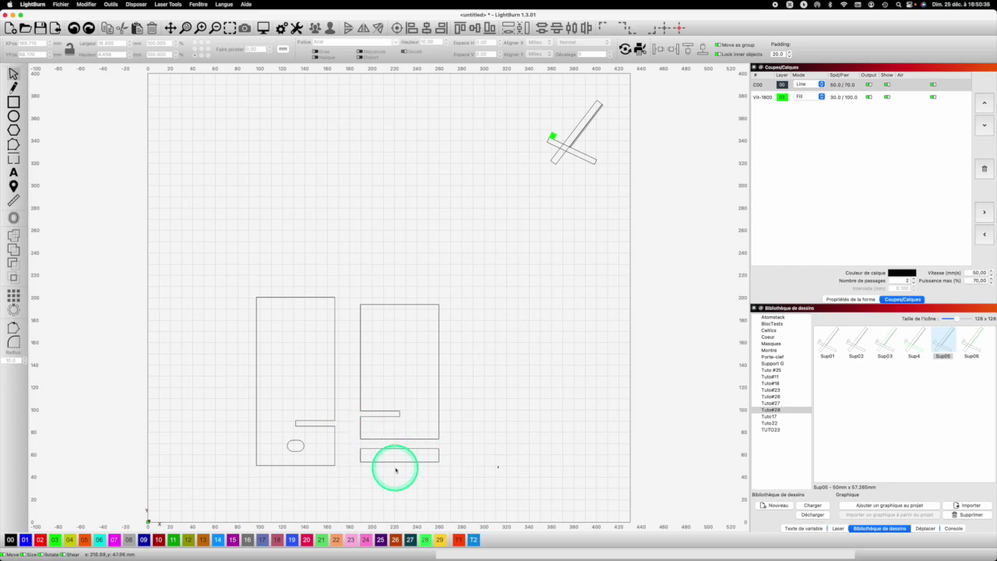
Draw a small rectangle in the gap between the second plate and the strip, and set it to 14 mm wide and 5 mm high
scroll(395, 469, "up", 3)
scroll(395, 469, "up", 2)
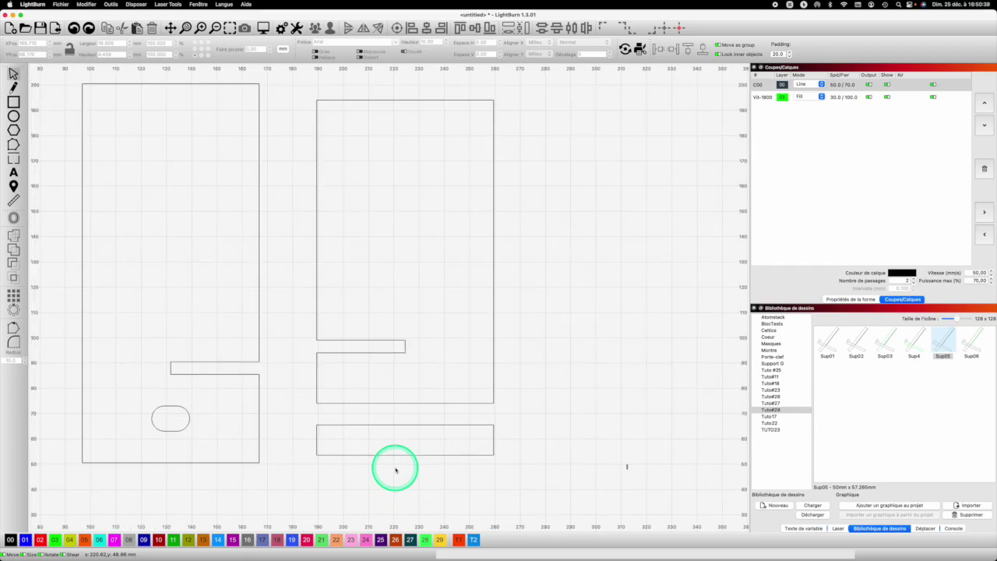
scroll(395, 469, "up", 2)
scroll(395, 469, "up", 1)
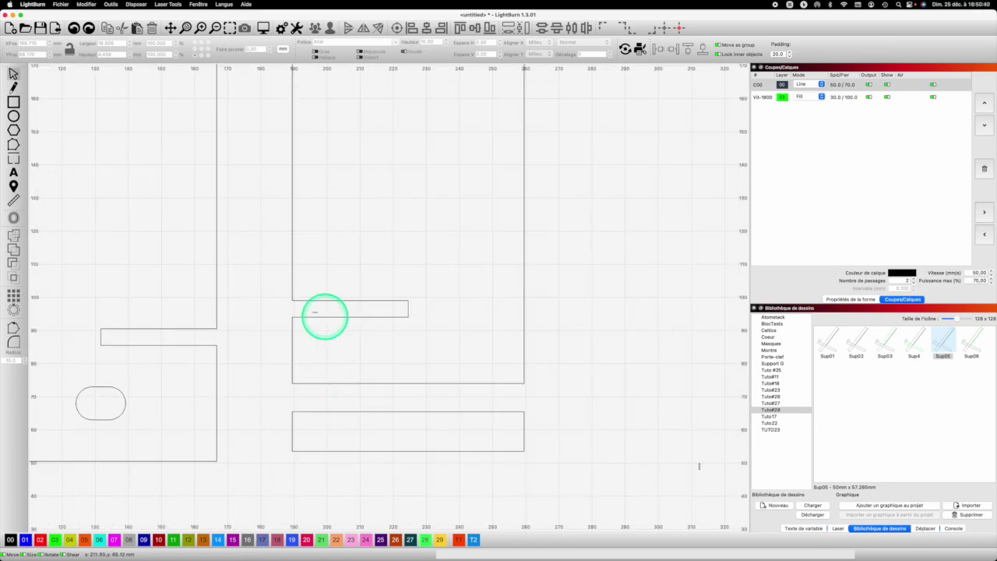
left_click(13, 101)
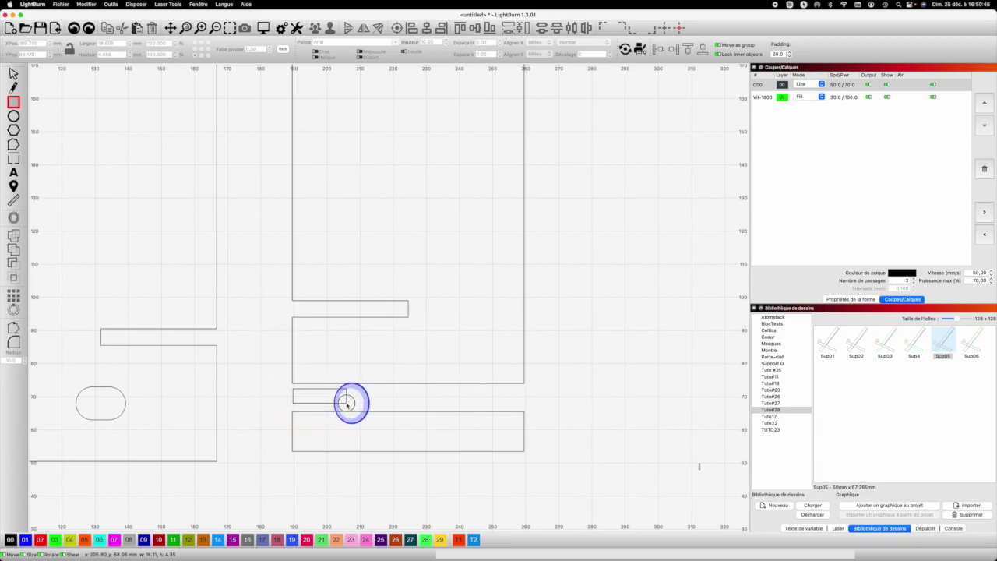
left_click_drag(323, 384, 321, 383)
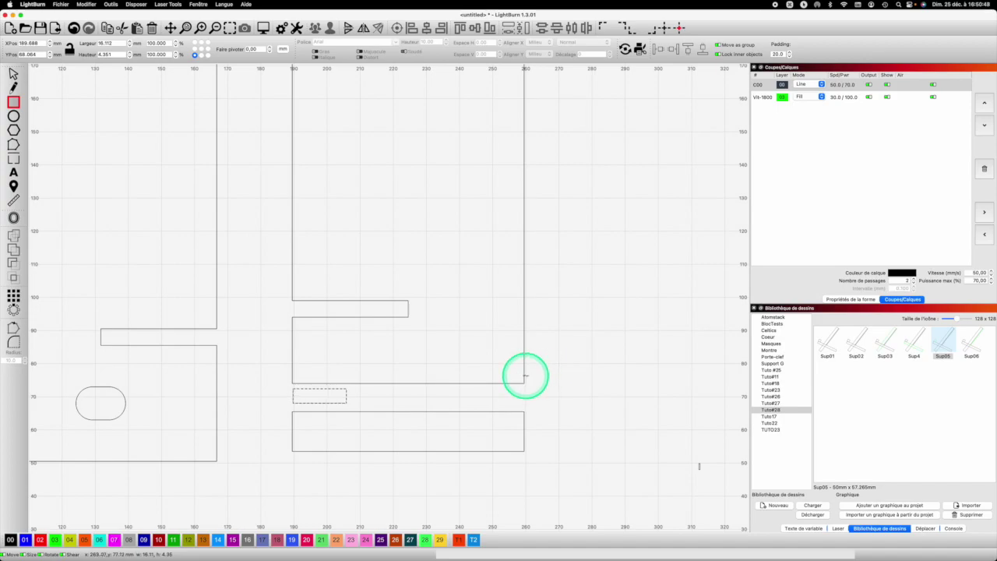
left_click(113, 42)
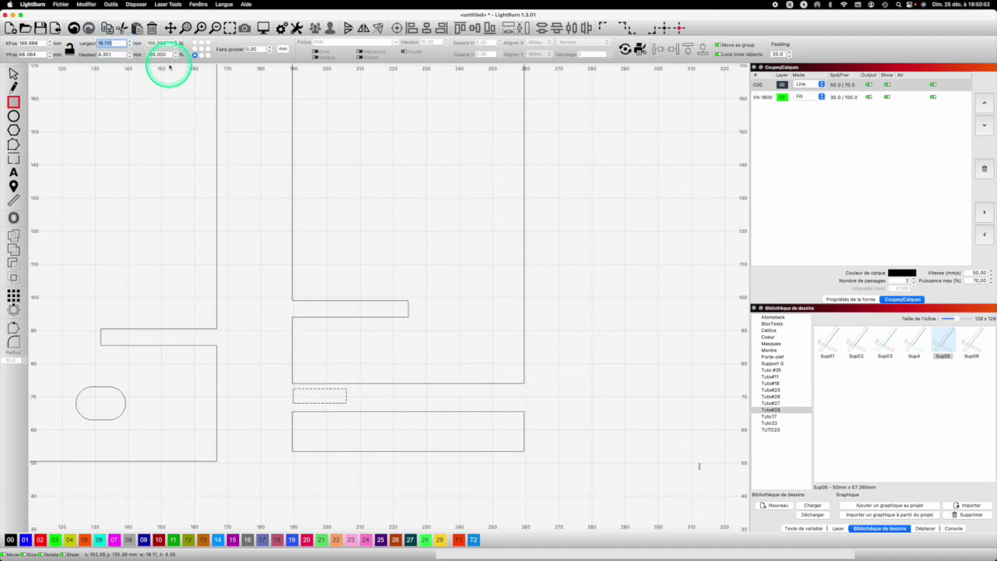
type("4")
key("Caps_Lock")
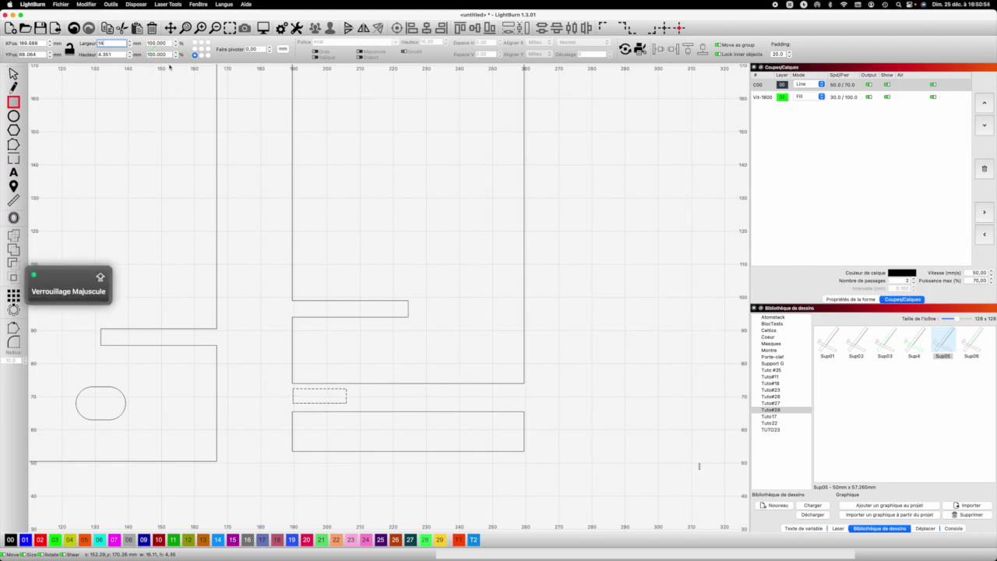
key("Tab")
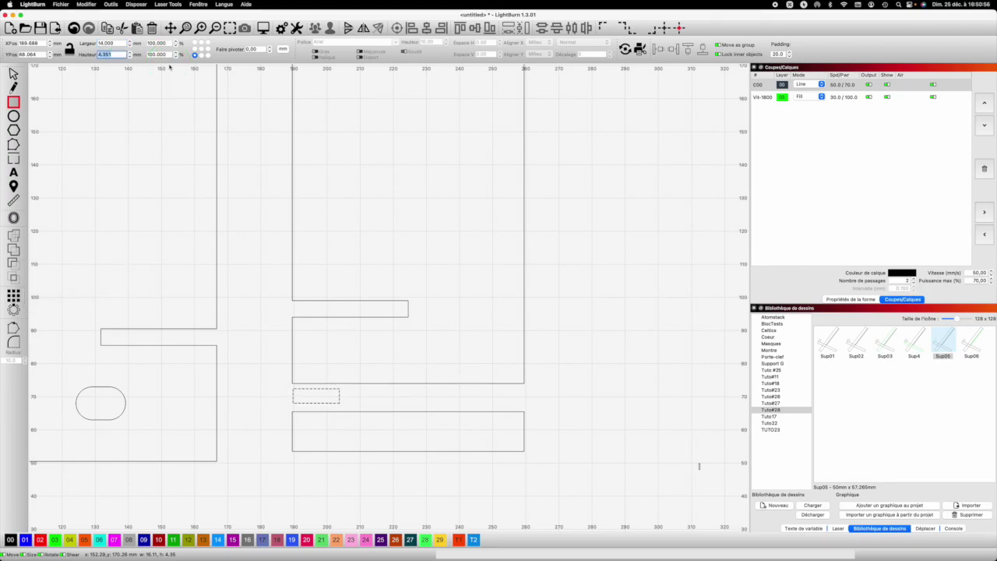
type("5")
key("Caps_Lock")
key("Return")
left_click(223, 185)
left_click(356, 476)
left_click(341, 407)
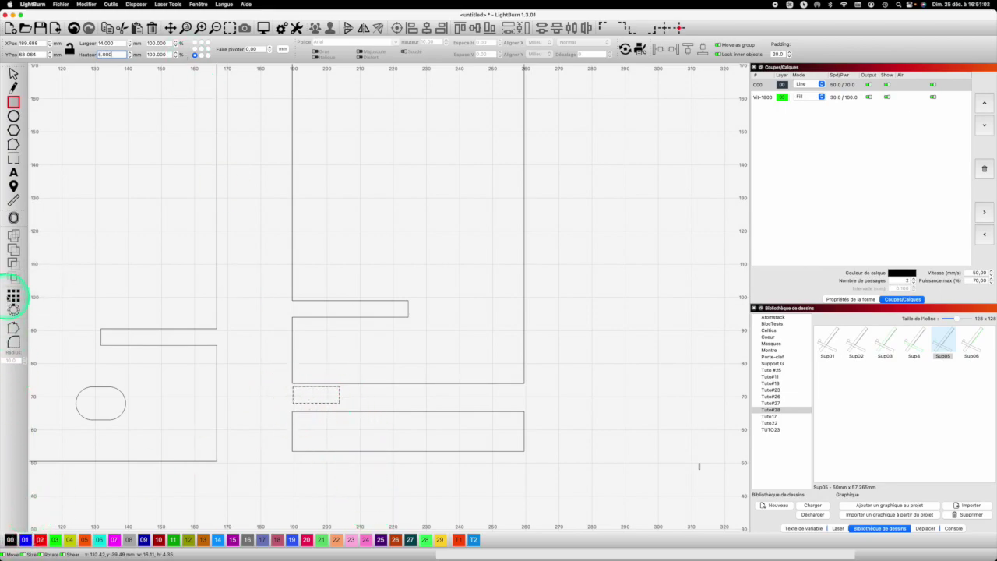
Create a grid array of the small rectangle with 5 columns and group the resulting row
left_click(14, 298)
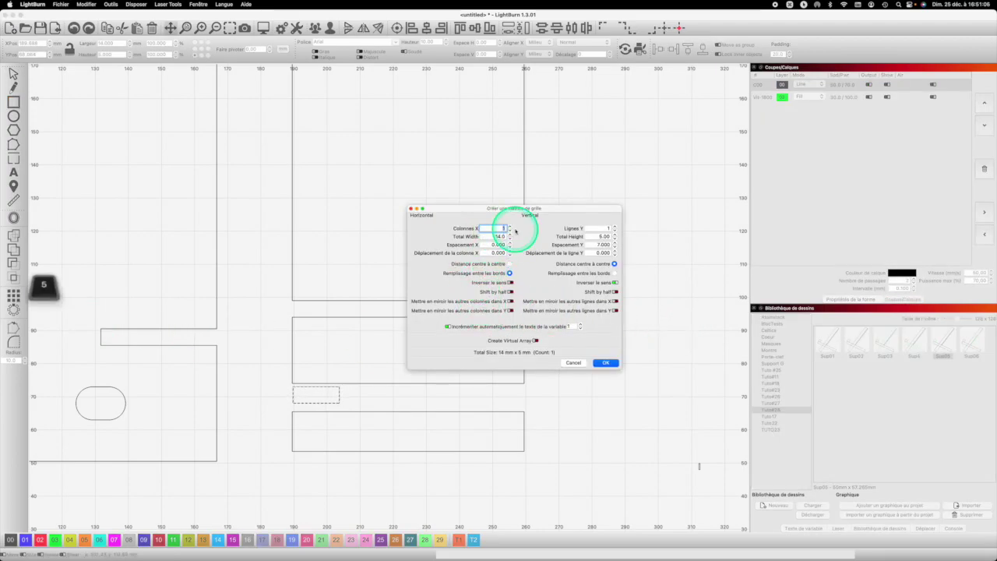
type("5")
key("Return")
left_click(380, 528)
left_click(311, 407)
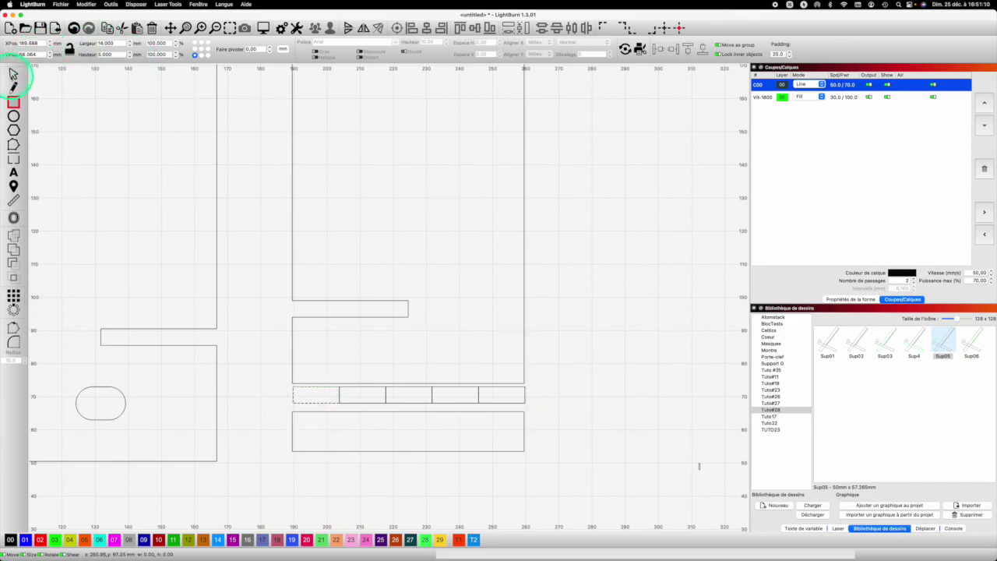
left_click_drag(547, 402, 276, 387)
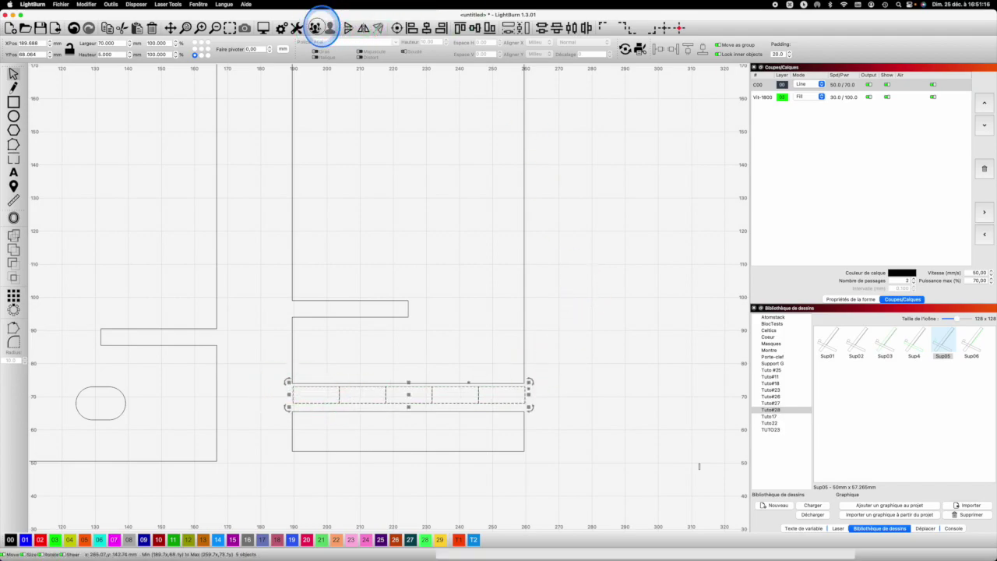
left_click(315, 27)
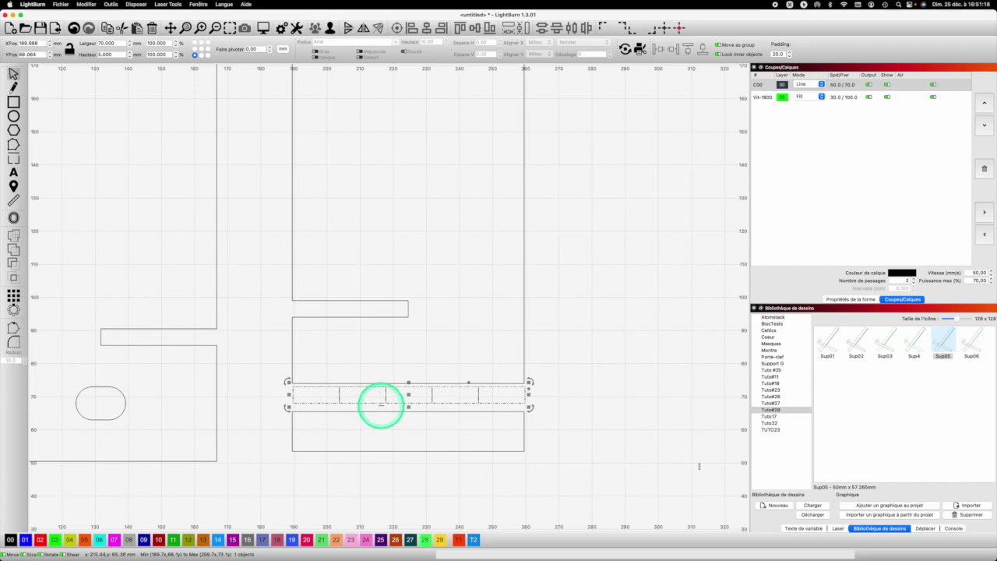
Duplicate the grouped row and align the copy inside the second plate, flush with its bottom and side edges
key("super+c")
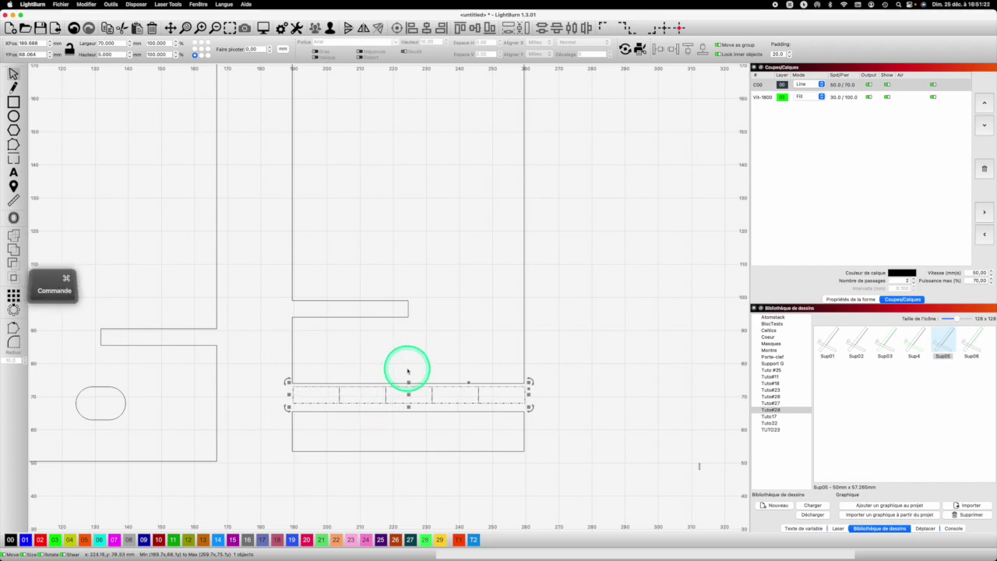
key("super+v")
left_click_drag(405, 369, 502, 347)
left_click(527, 336, "shift")
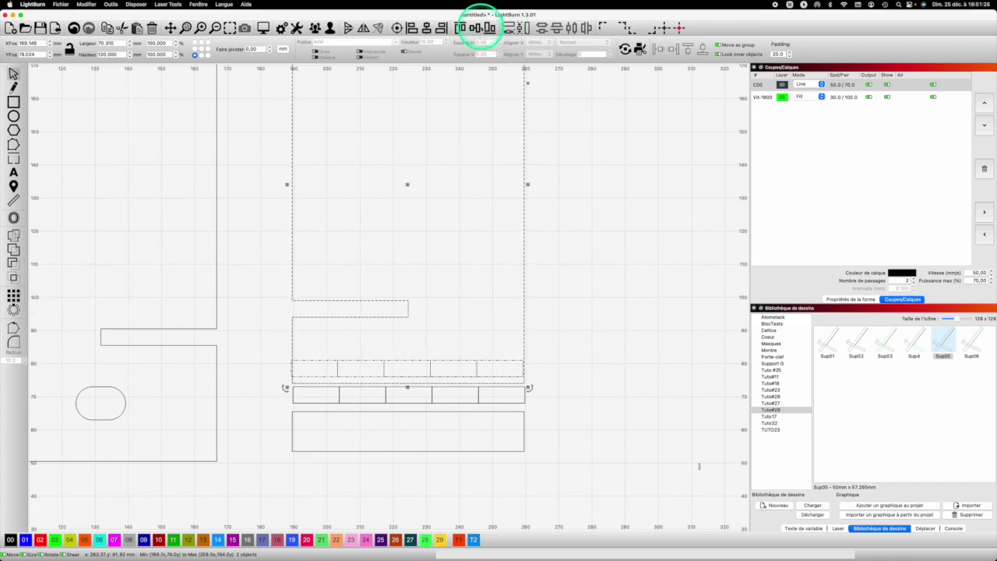
left_click(426, 27)
left_click(413, 26)
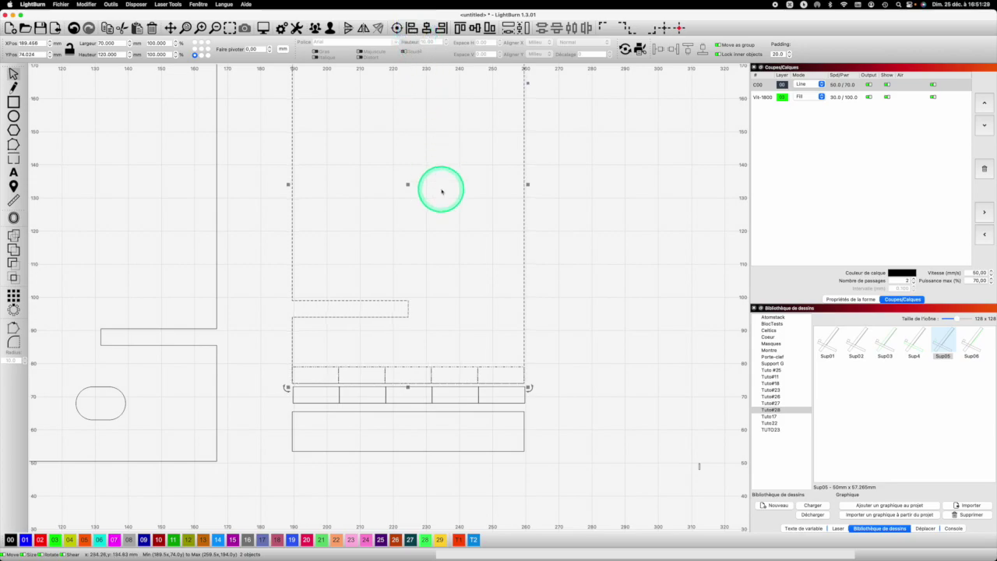
Align the original grouped row with the strip below the plate, flush with its top edge and centred horizontally
left_click(386, 399)
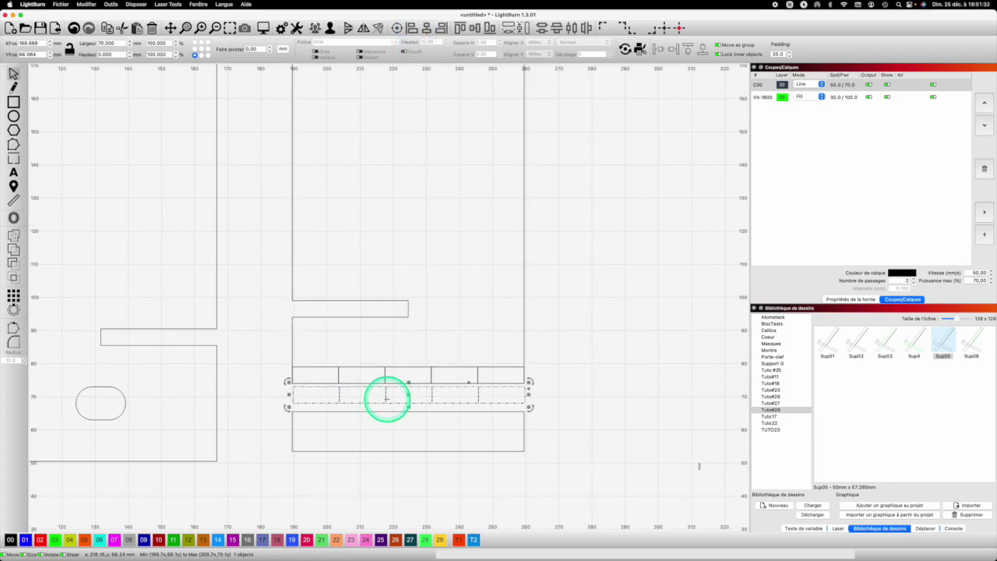
left_click(401, 412, "shift")
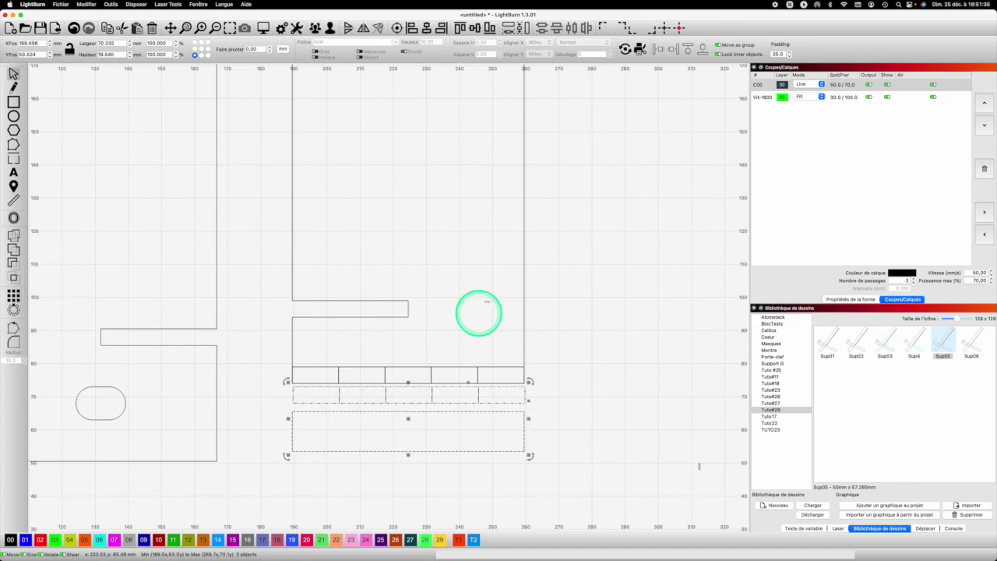
left_click(460, 23)
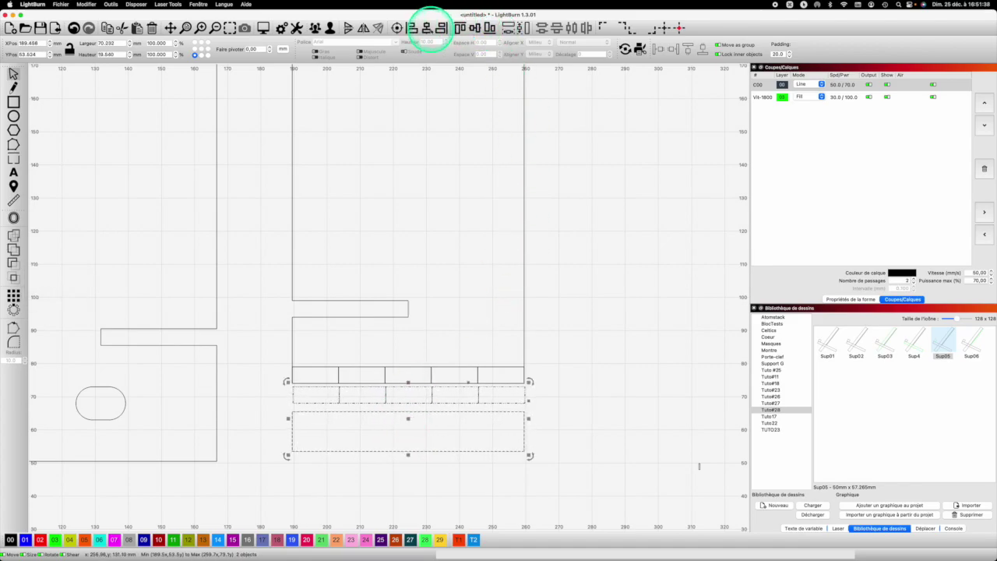
left_click(430, 26)
left_click(590, 380)
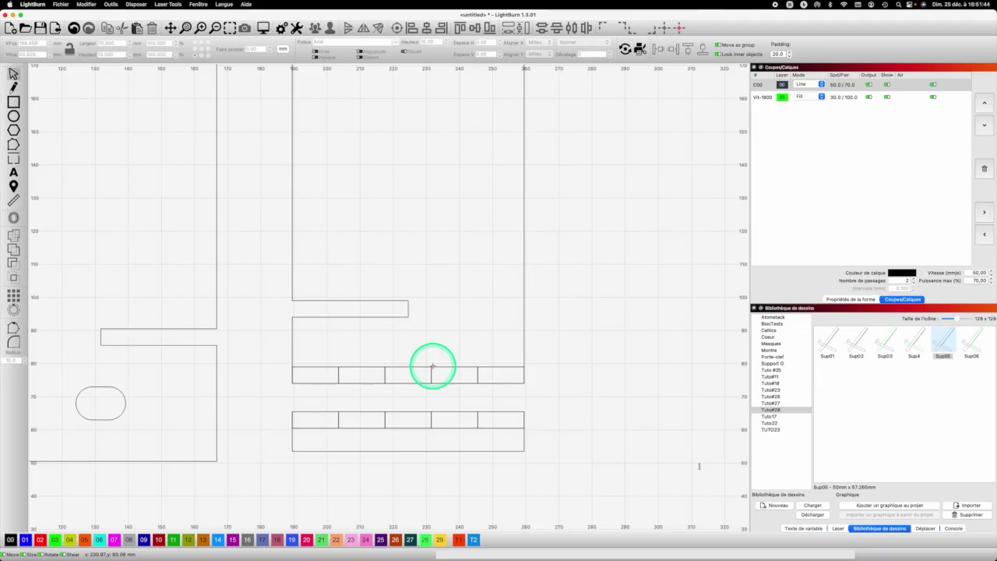
Ungroup the row of small rectangles on the second plate and the row on the strip
left_click(435, 367)
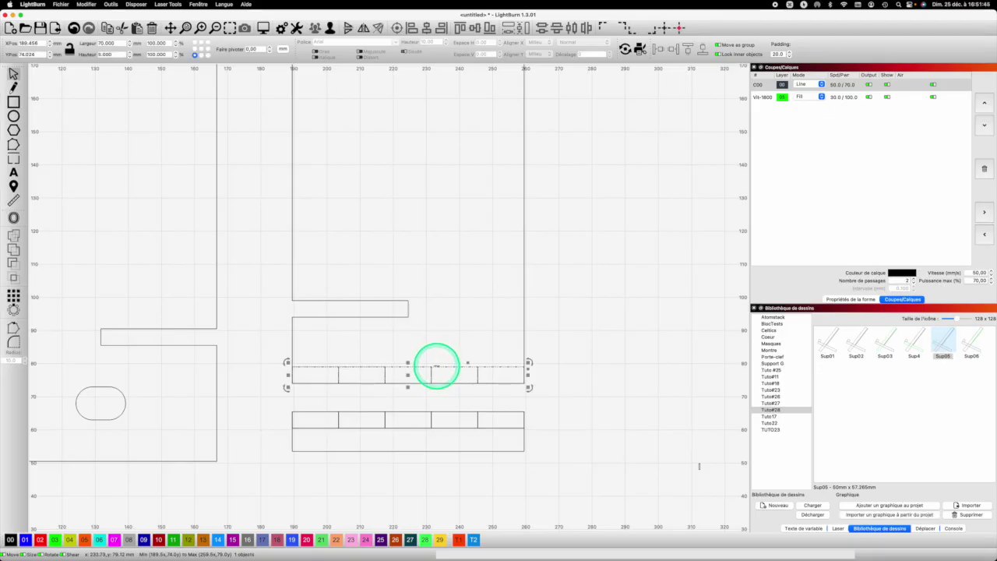
left_click(330, 29)
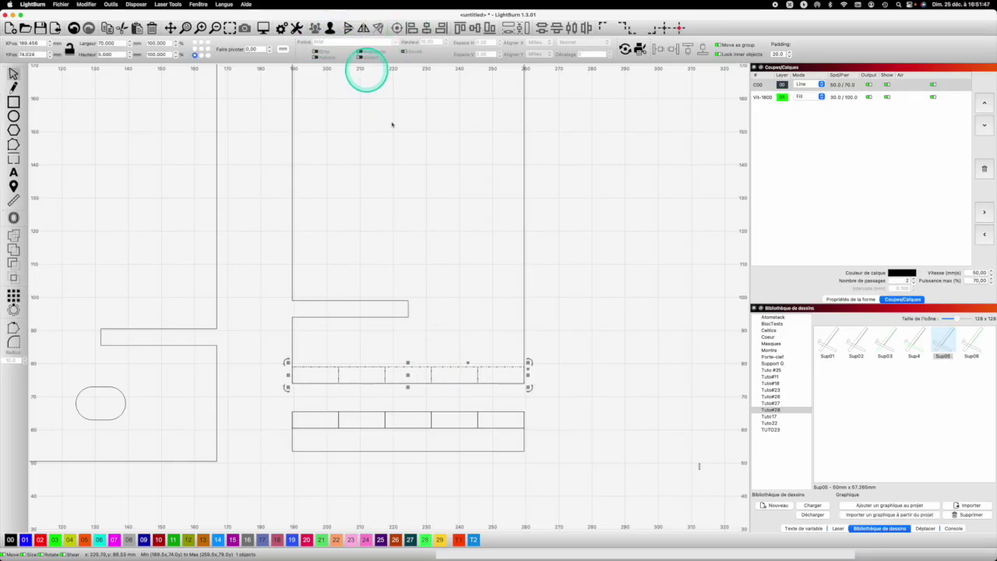
left_click(409, 425)
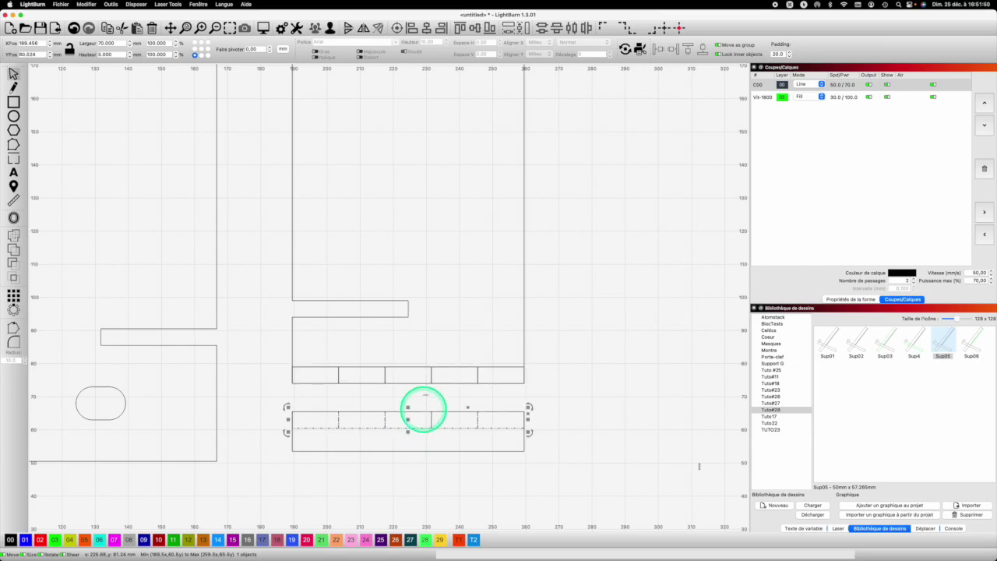
left_click(329, 30)
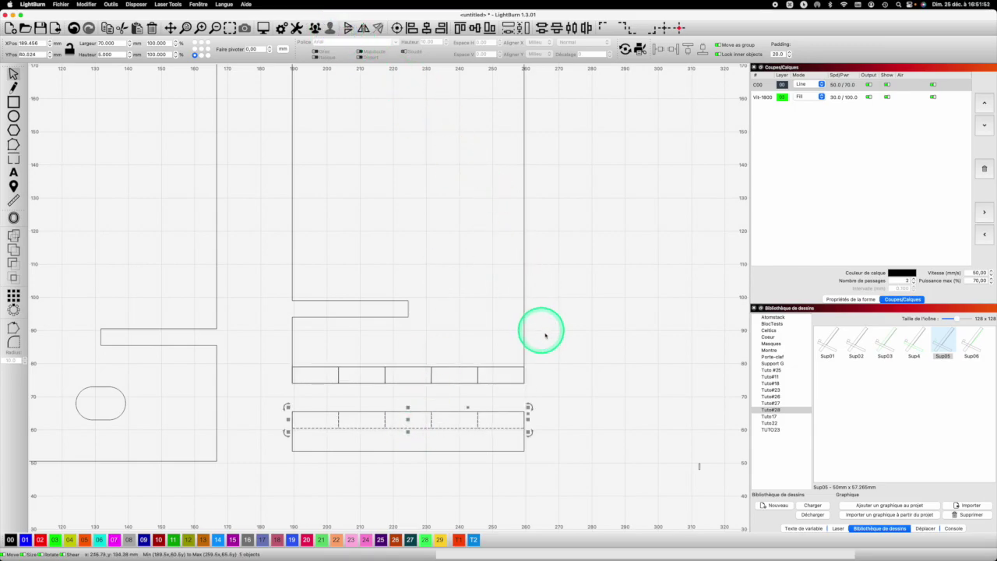
left_click(328, 390)
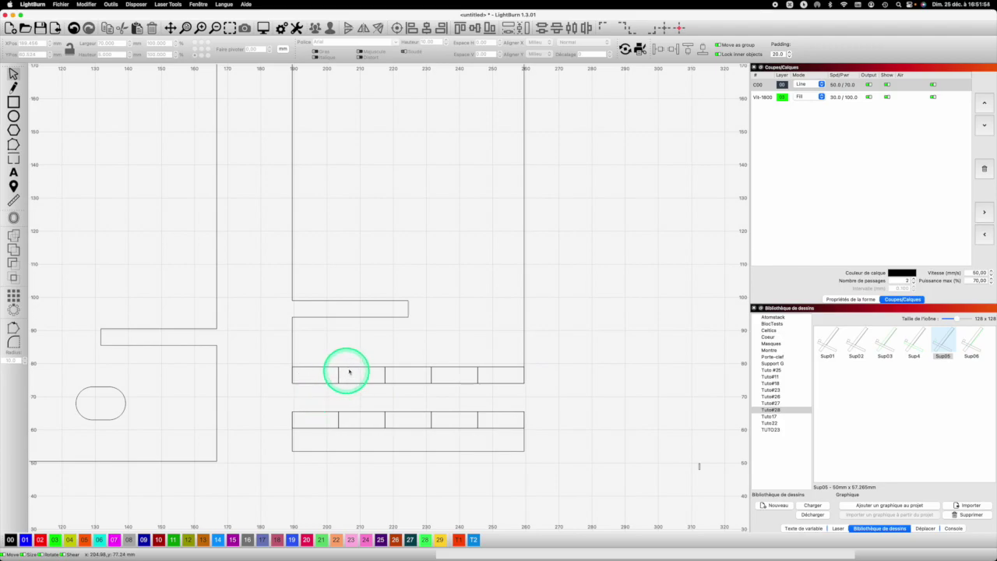
Delete the second and fourth small rectangles from the row along the second plate's bottom edge
left_click(354, 366)
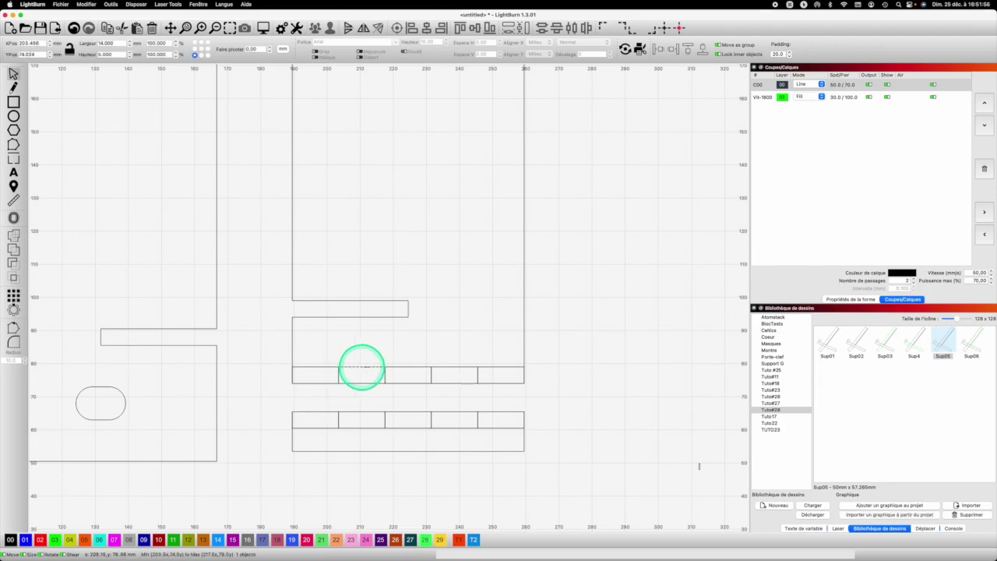
left_click(460, 368, "shift")
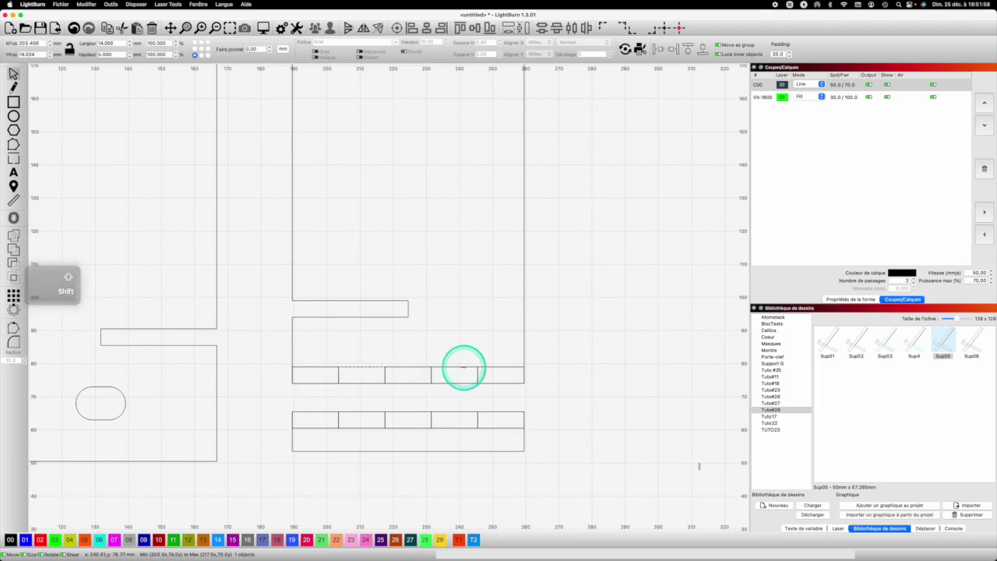
key("Delete")
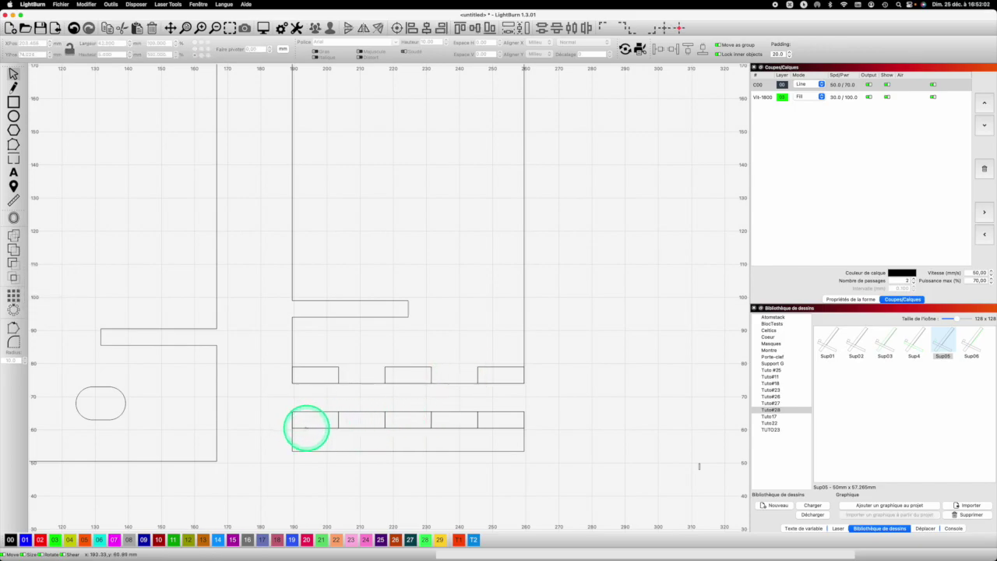
Delete the first, third and fifth small rectangles from the row along the strip's top edge
left_click(307, 427)
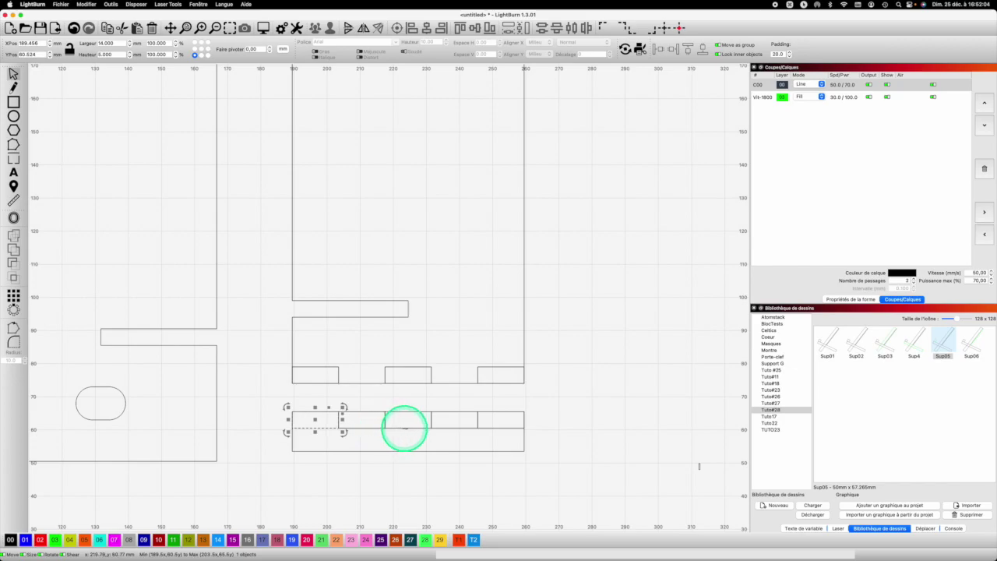
left_click(406, 428, "shift")
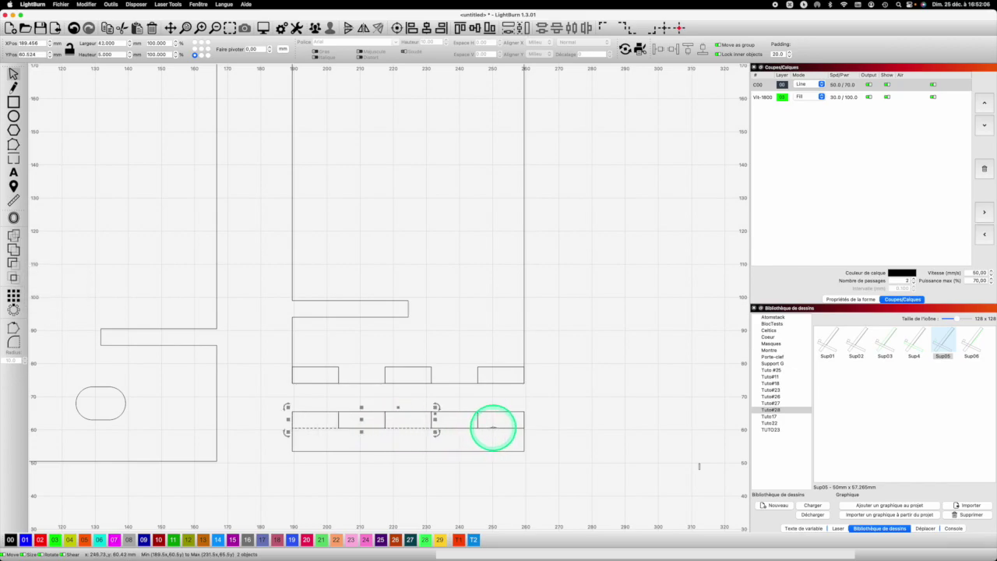
left_click(503, 428, "shift")
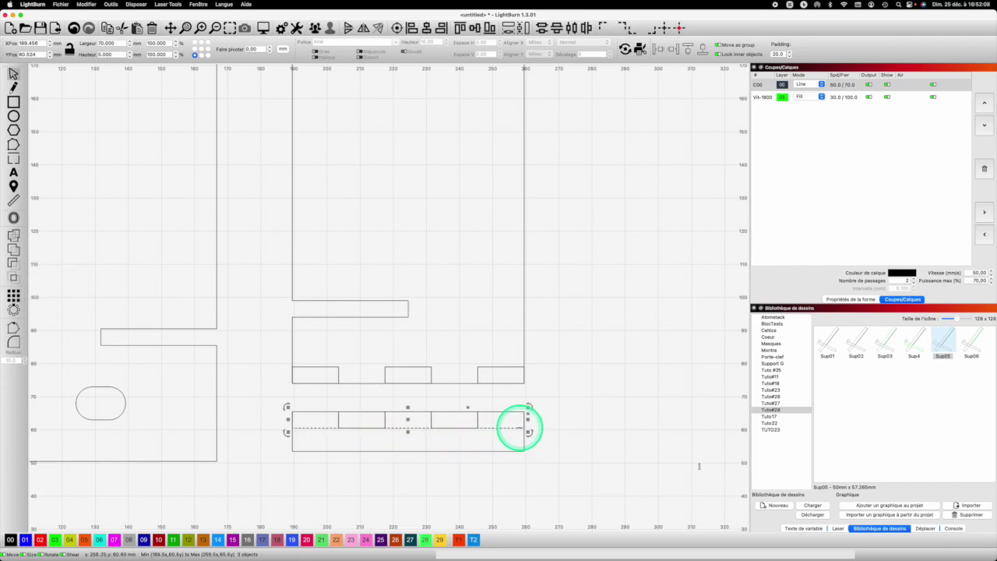
key("Delete")
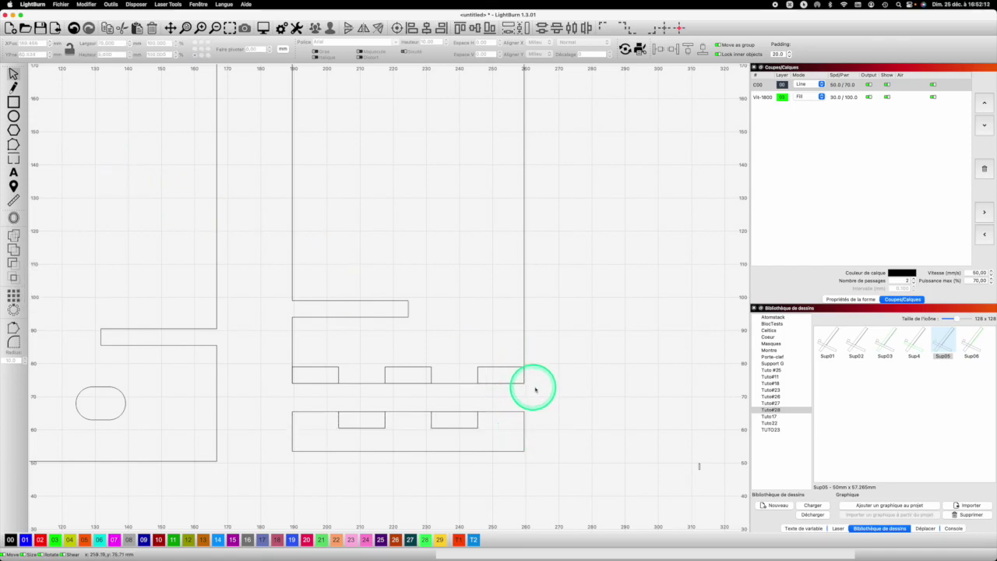
Weld the second plate with its three small rectangles, and the strip with its two, to form matching finger-joint notches
left_click_drag(535, 387, 275, 358)
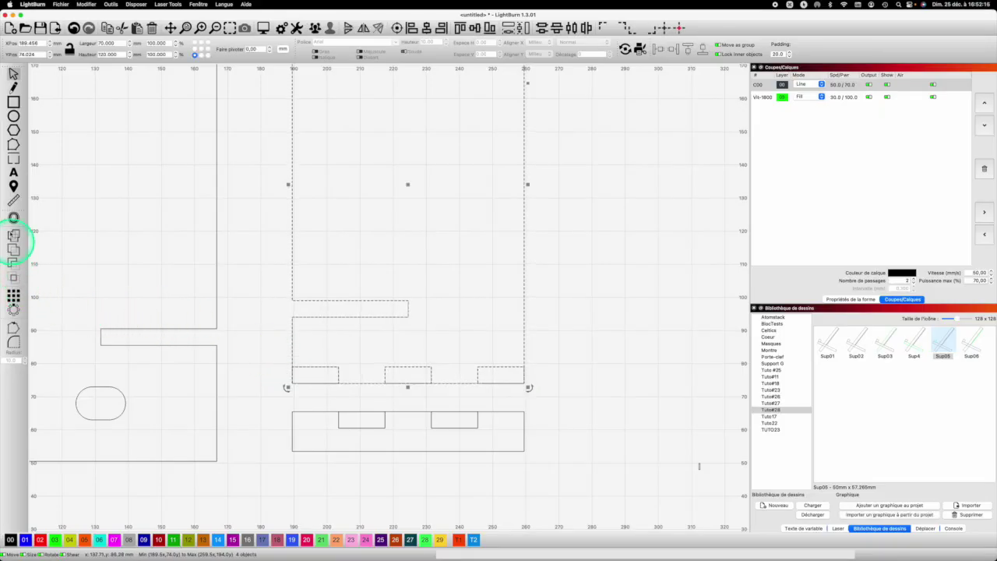
left_click(13, 234)
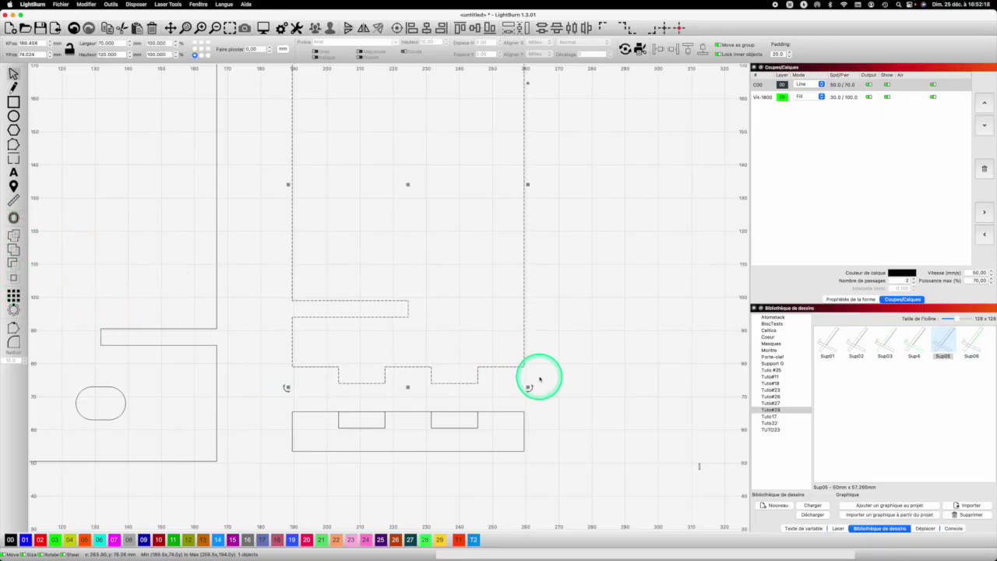
left_click(561, 433)
left_click_drag(550, 429, 267, 403)
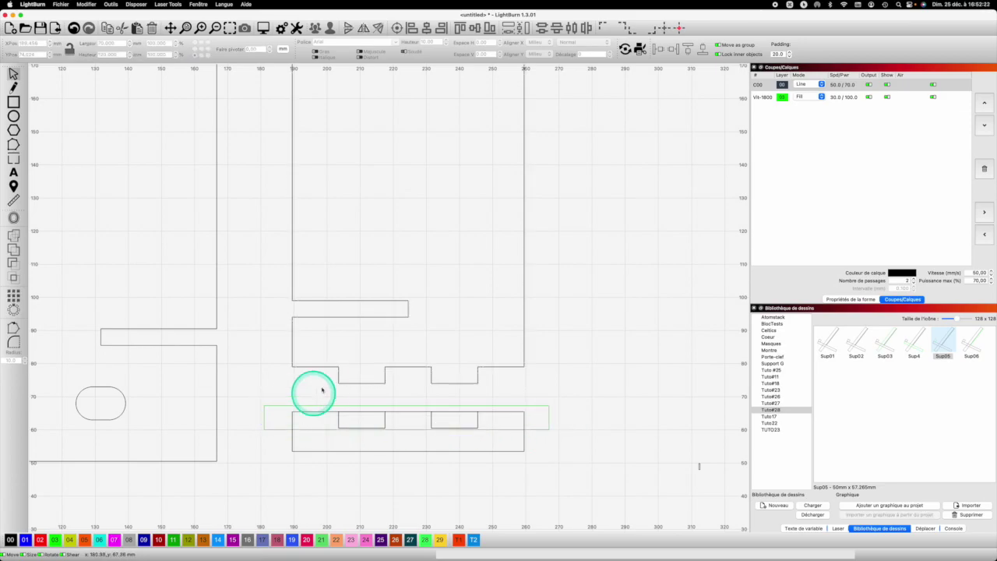
left_click(14, 234)
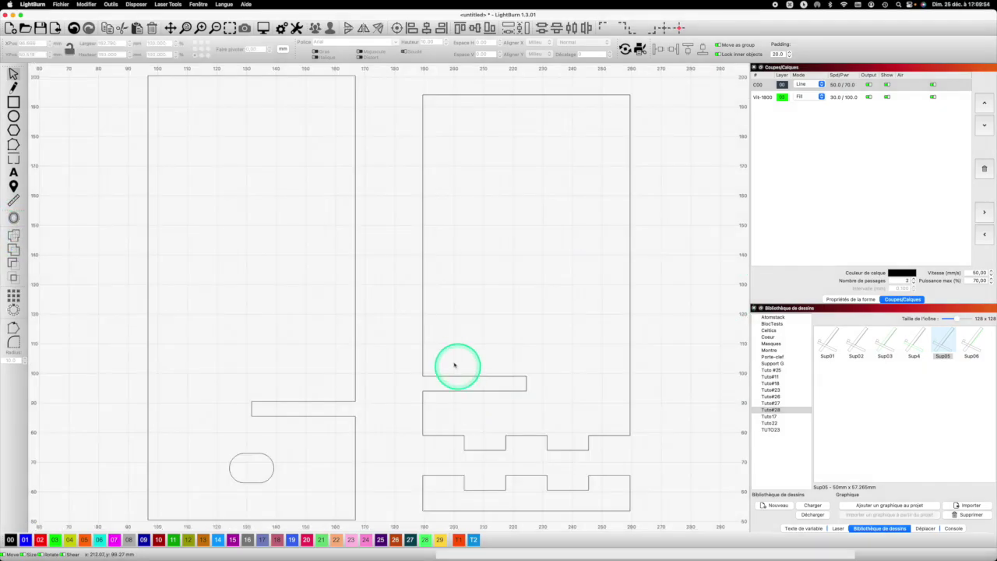
Copy the rounded slot from the first plate and paste it on the second plate, beyond the end of its long notch
left_click(270, 461)
key("super+c")
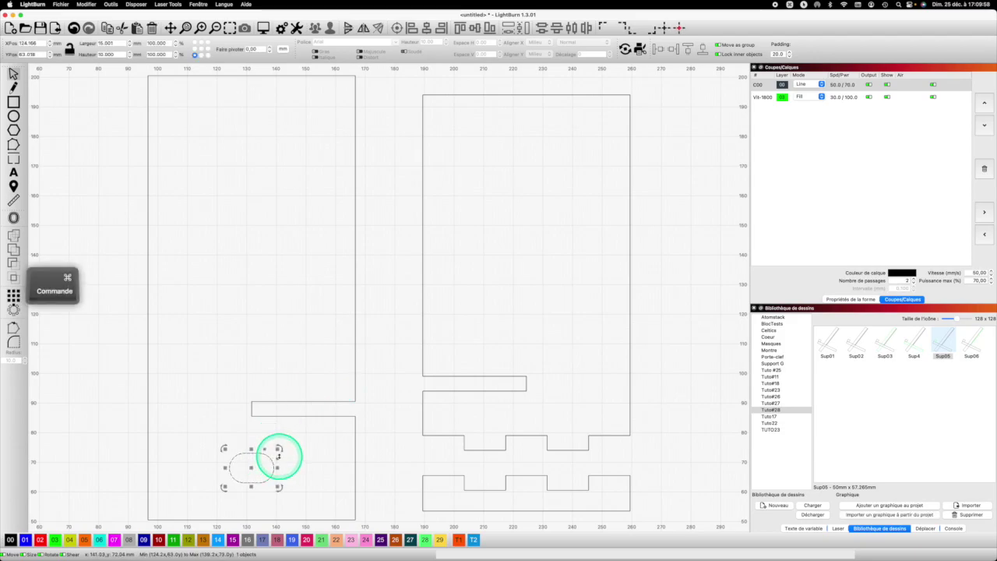
key("super+v")
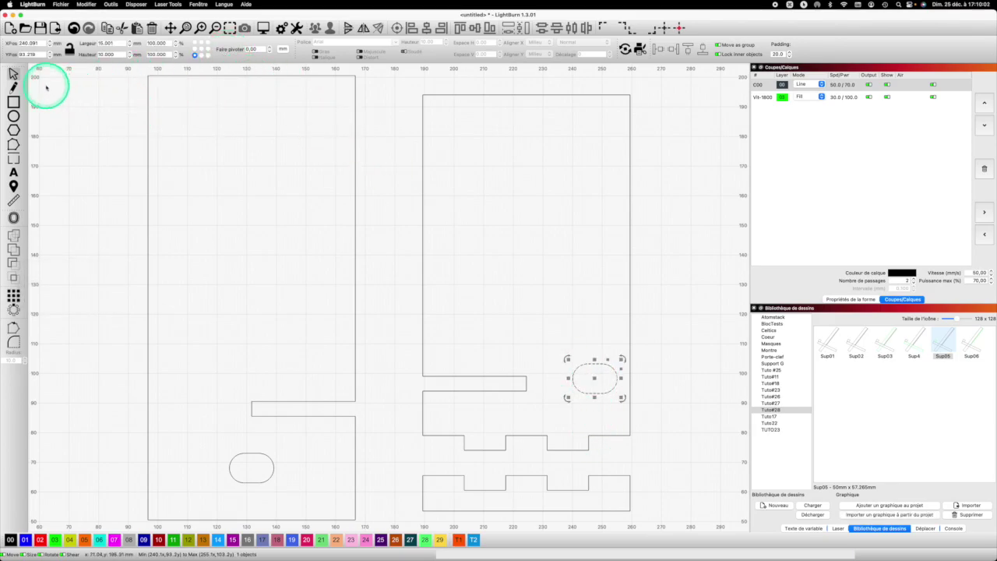
left_click(516, 316)
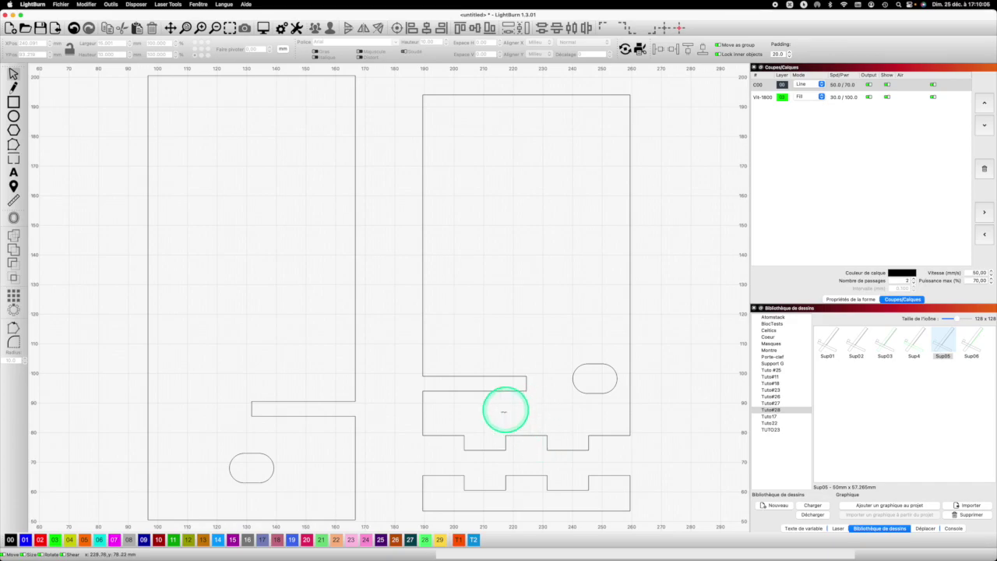
scroll(514, 411, "down", 1)
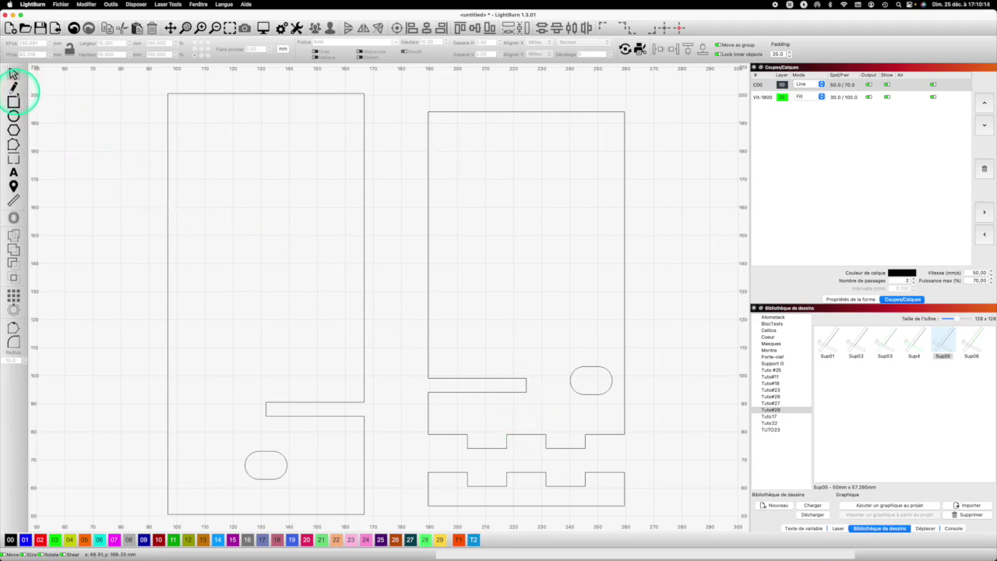
Draw a 15 mm vertical guide line on layer T1 from the long notch's inner lower corner to the plate's bottom finger edge
left_click(14, 89)
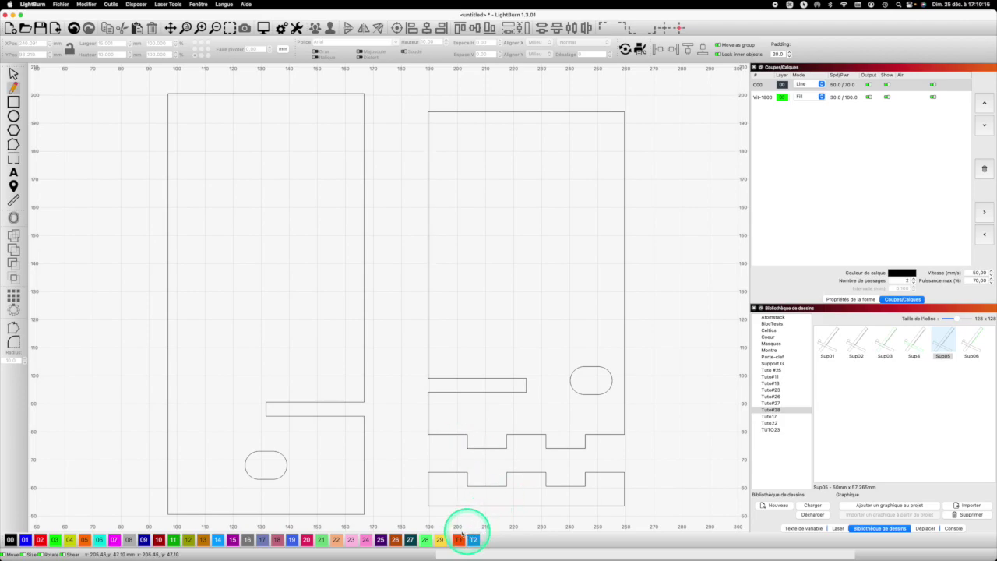
left_click(458, 540)
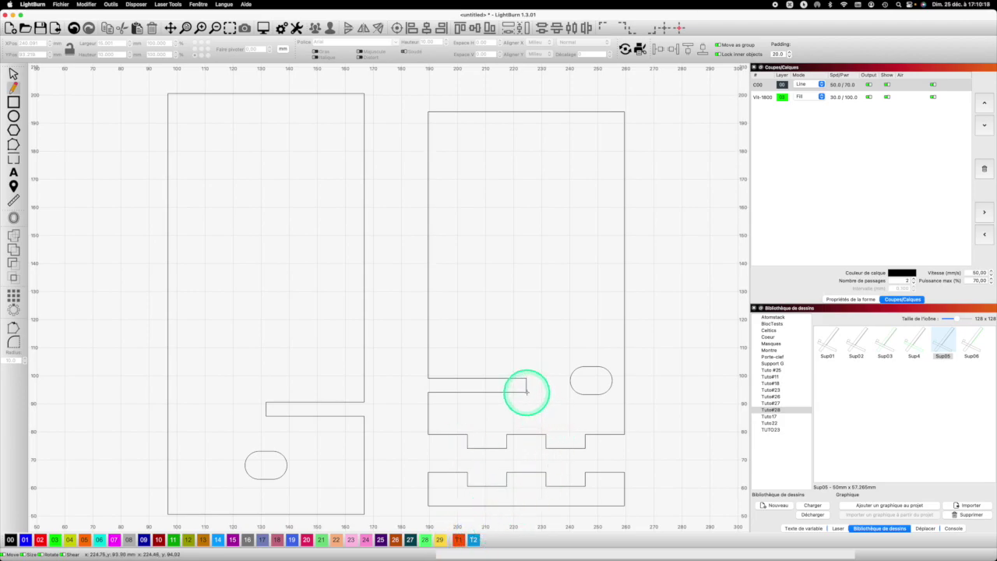
left_click(525, 392)
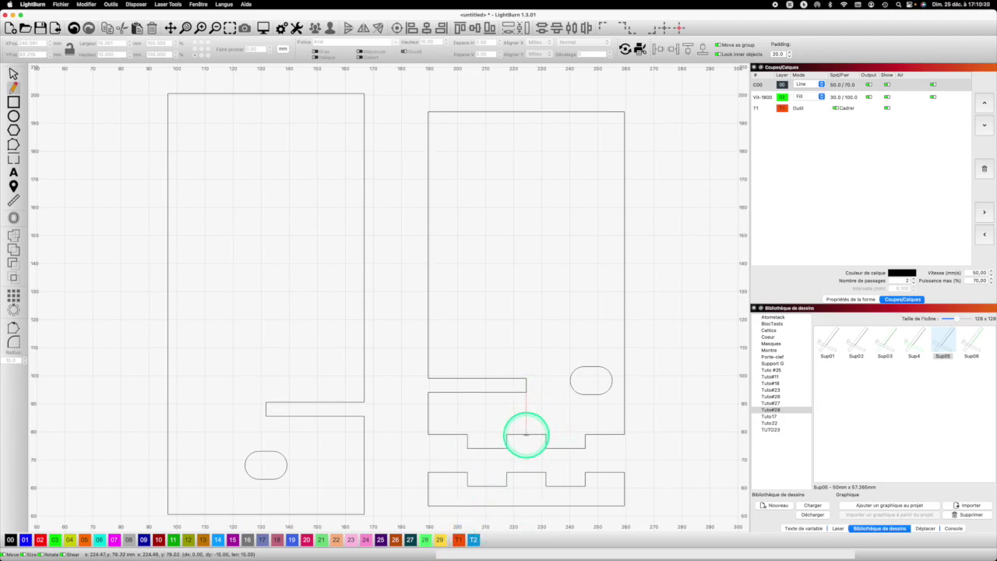
right_click(544, 414)
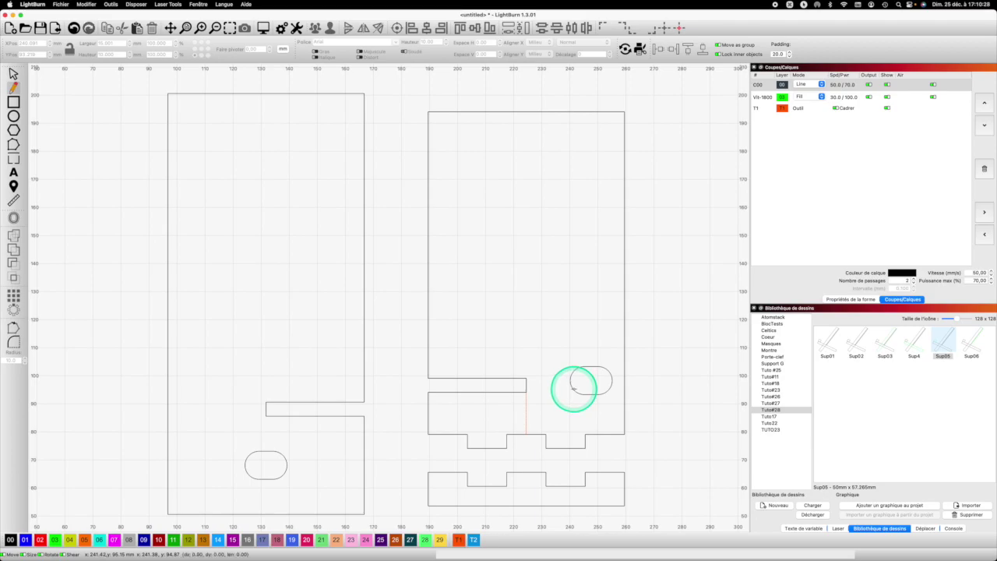
key("Escape")
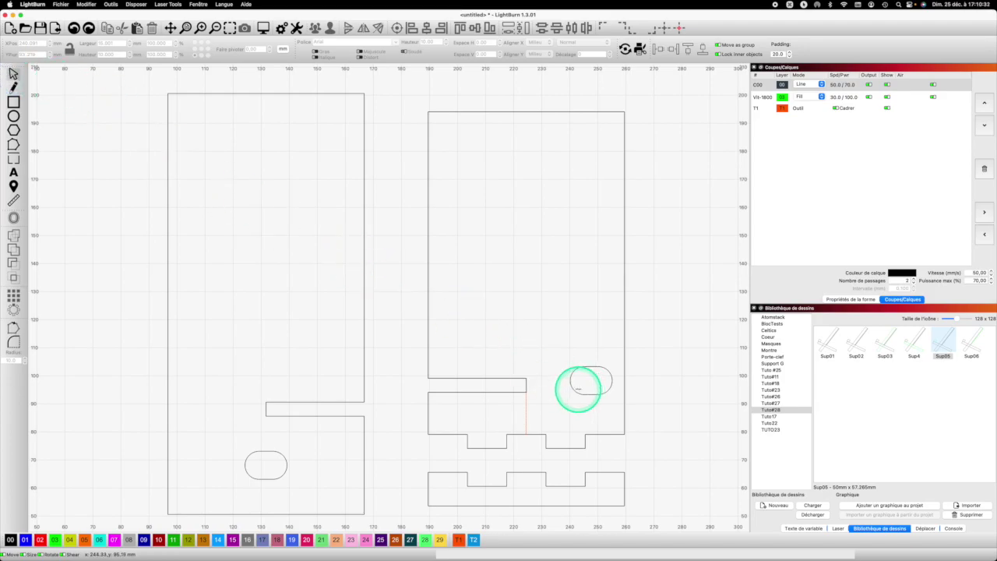
Centre the copied rounded slot on the guide line in both directions, and delete the guide line
left_click(572, 388)
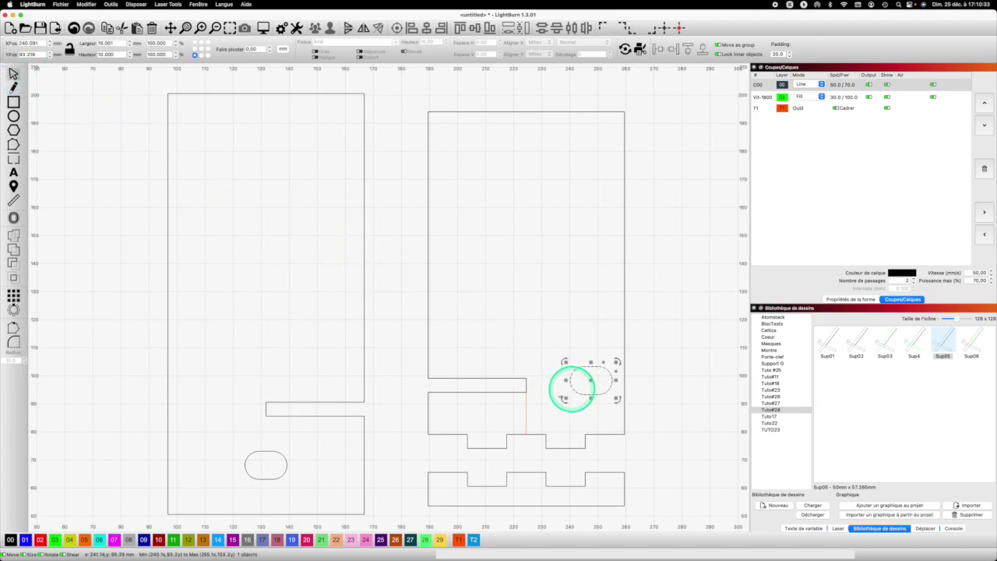
left_click(525, 413, "shift")
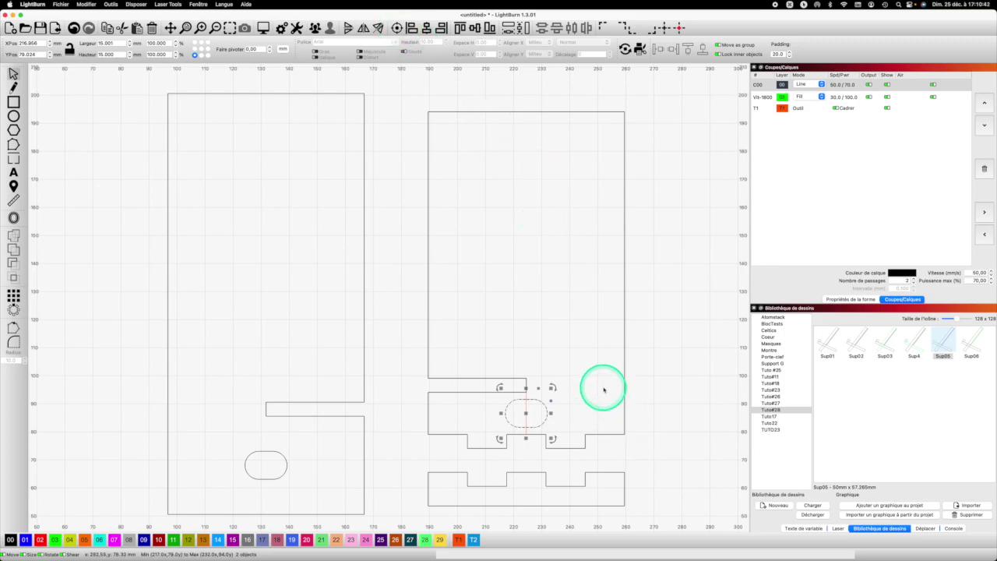
left_click(13, 87)
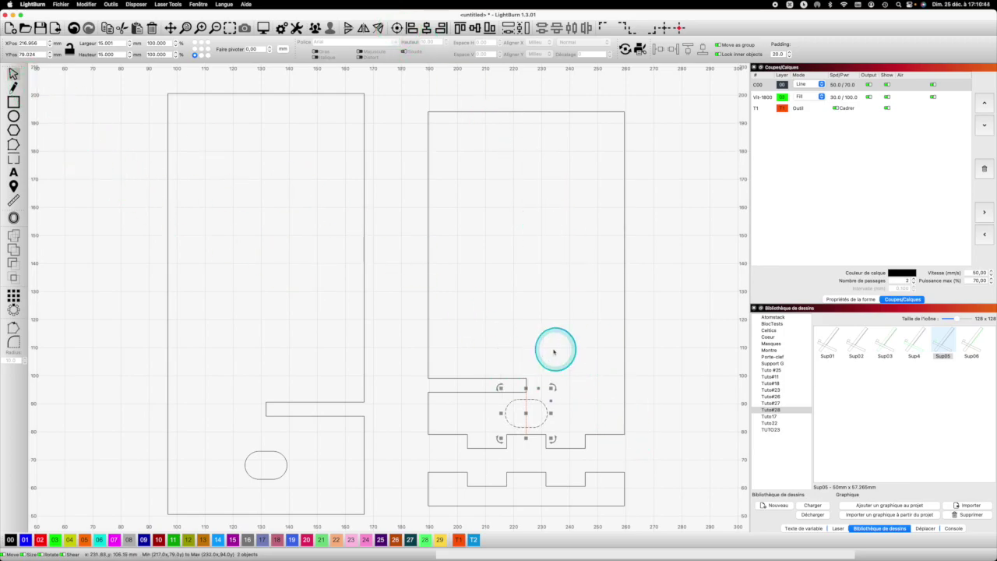
left_click(529, 397)
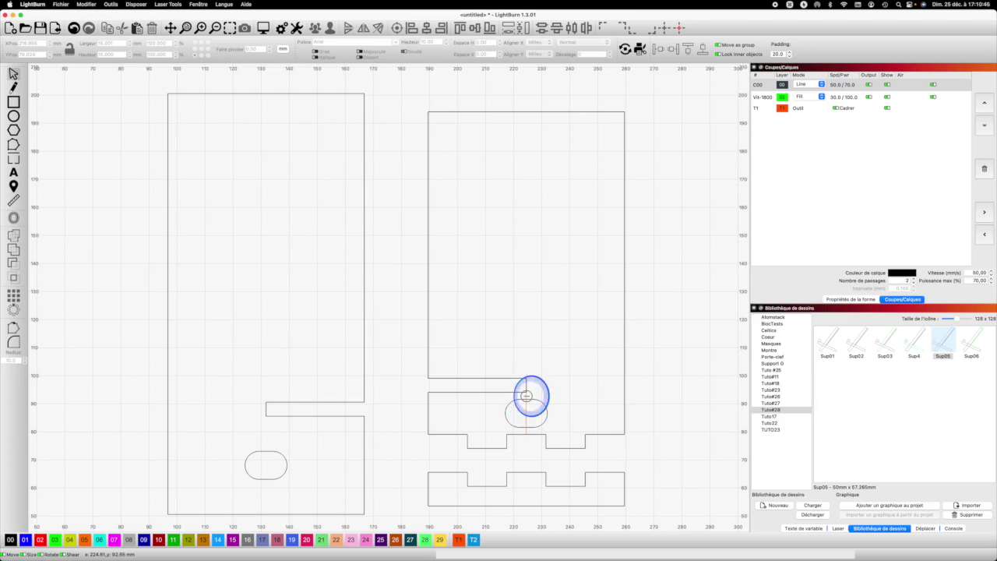
key("Delete")
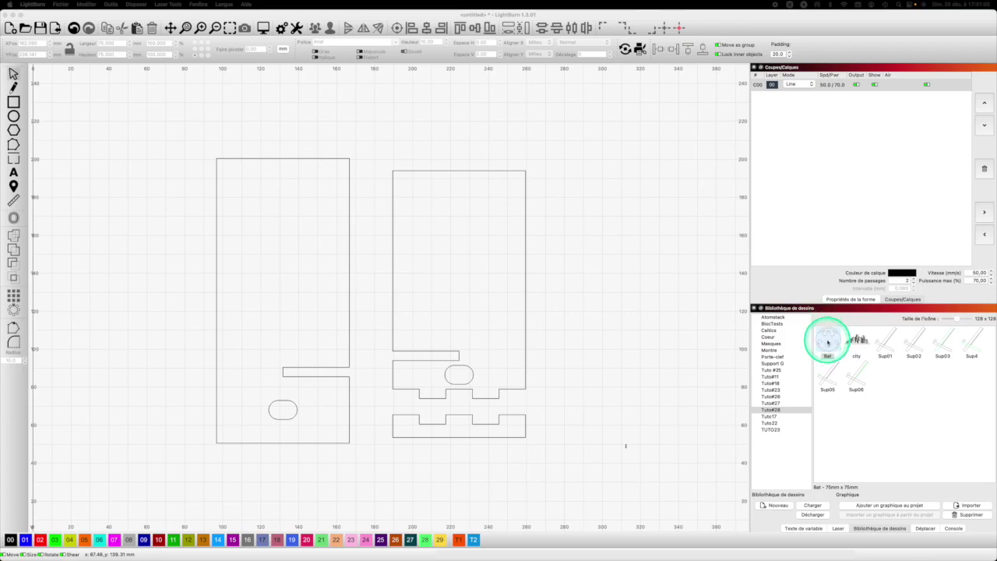
Insert the Bat drawing from the Tuto#28 library and place it in the empty area beside the second plate
double_click(827, 341)
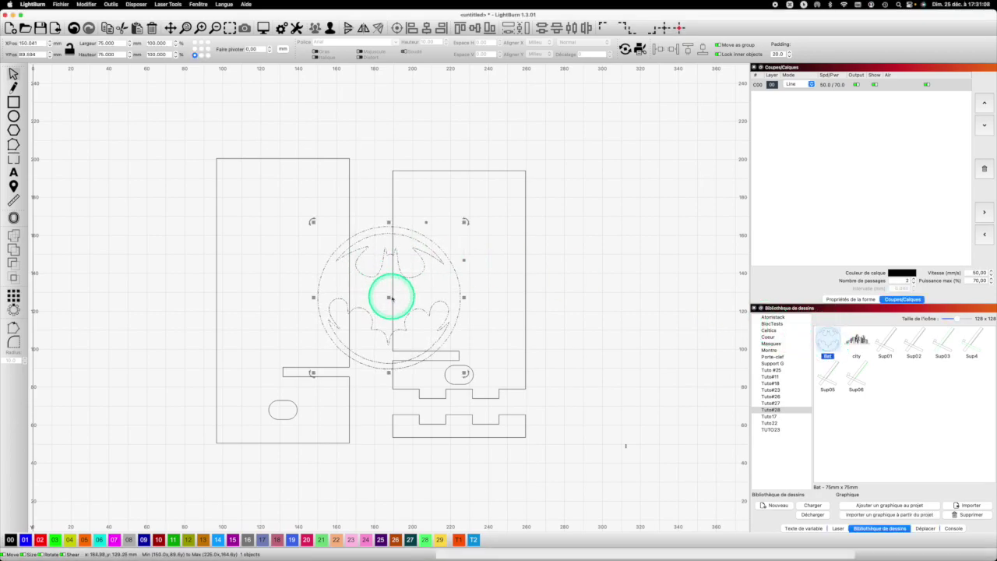
left_click_drag(389, 297, 639, 170)
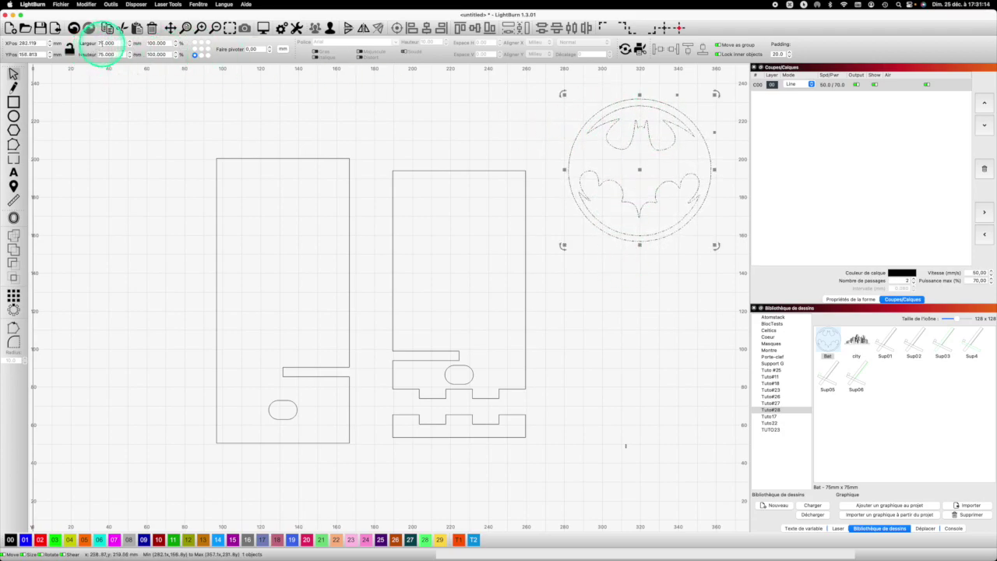
Draw a circle near the first plate's upper-left corner and set its width and height to 75 mm
left_click(14, 117)
left_click_drag(83, 129, 209, 246)
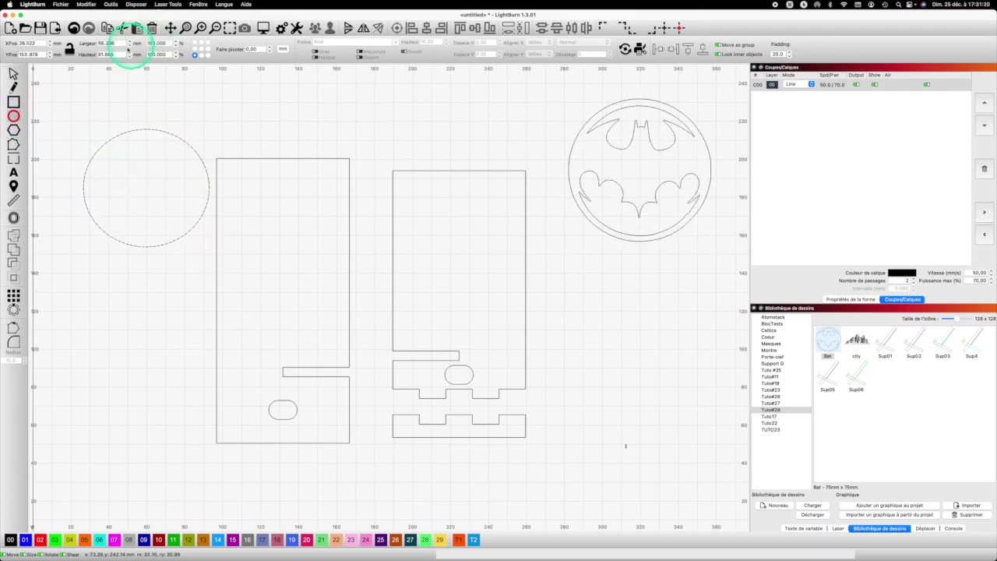
left_click(101, 43)
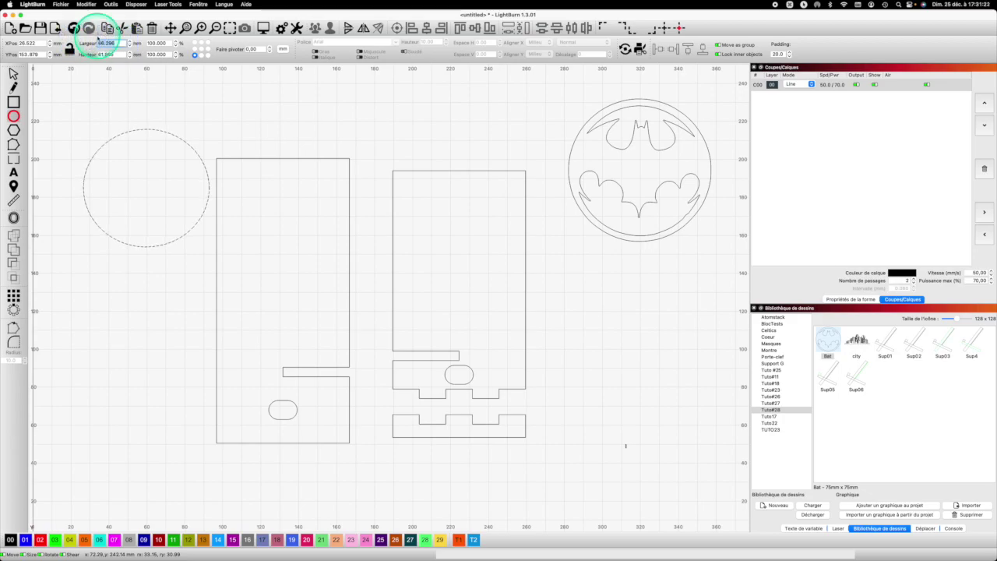
type("75")
key("Tab")
type("75")
key("Return")
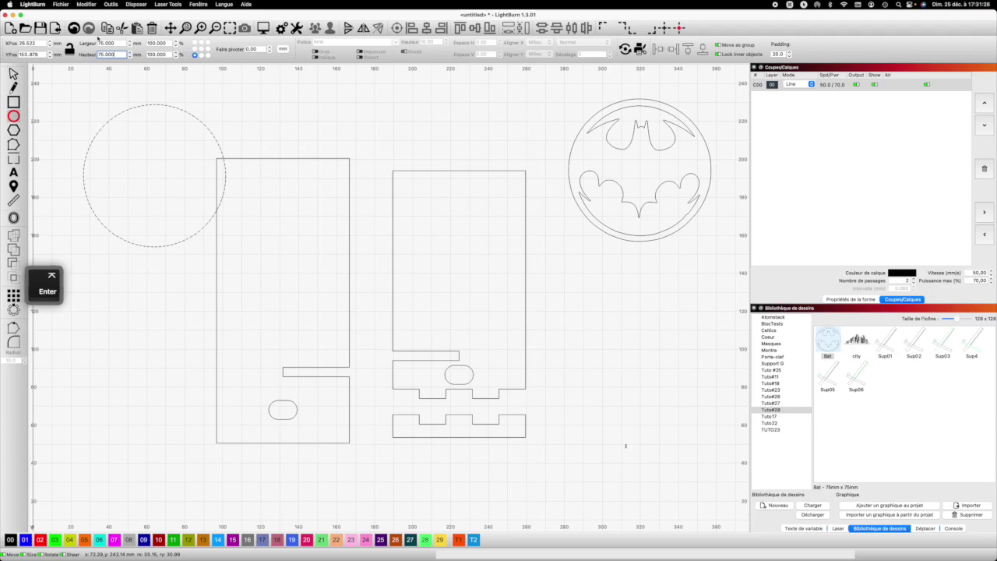
left_click(22, 83)
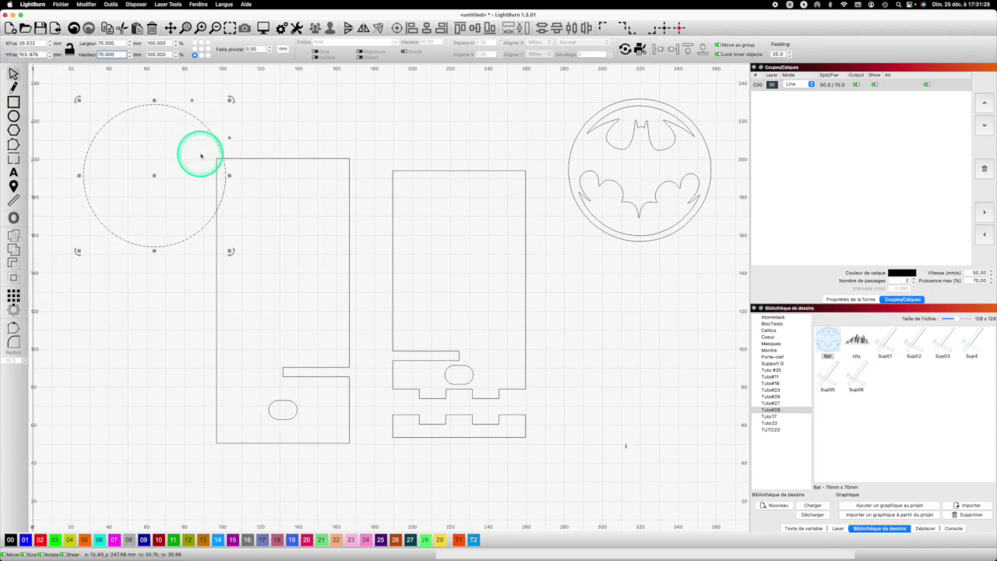
Move the circle over the first plate's upper-left corner and weld it to the plate outline
left_click_drag(238, 176, 253, 186)
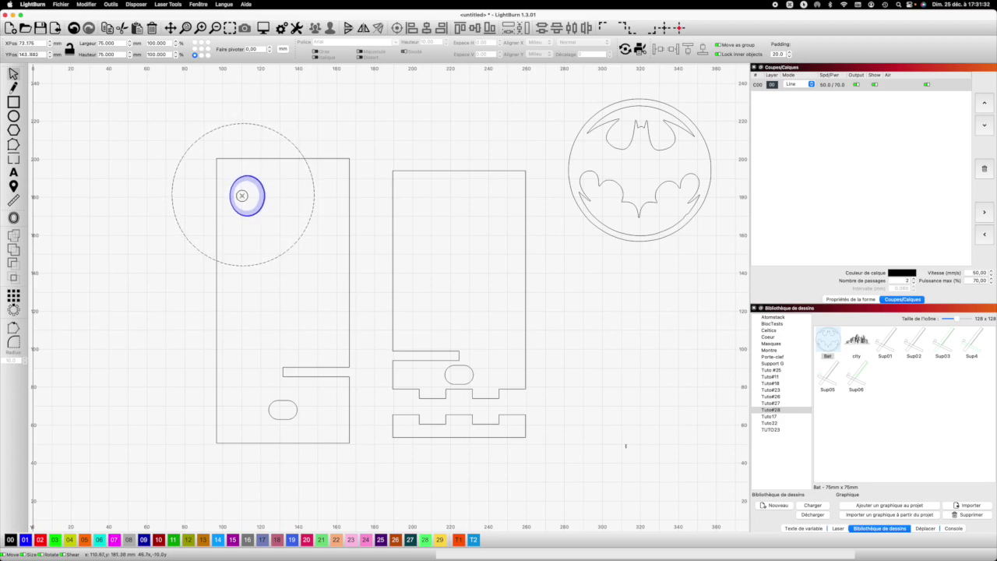
left_click_drag(241, 194, 241, 194)
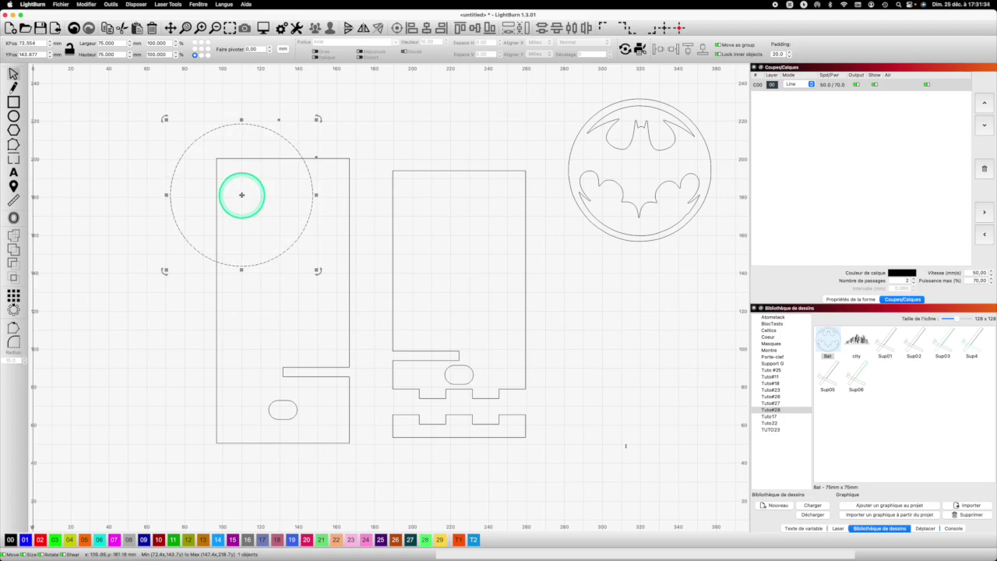
left_click(349, 170, "shift")
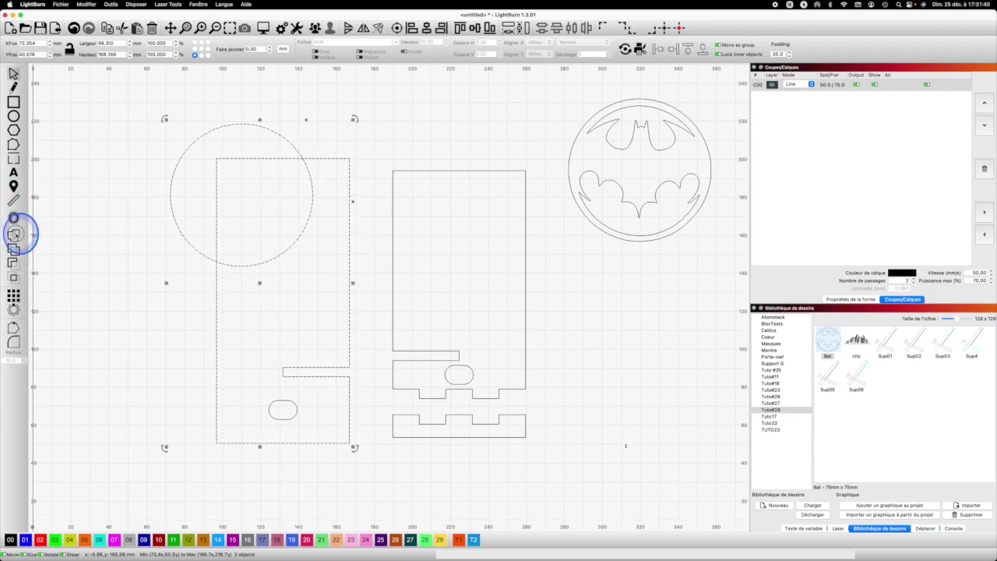
left_click(14, 234)
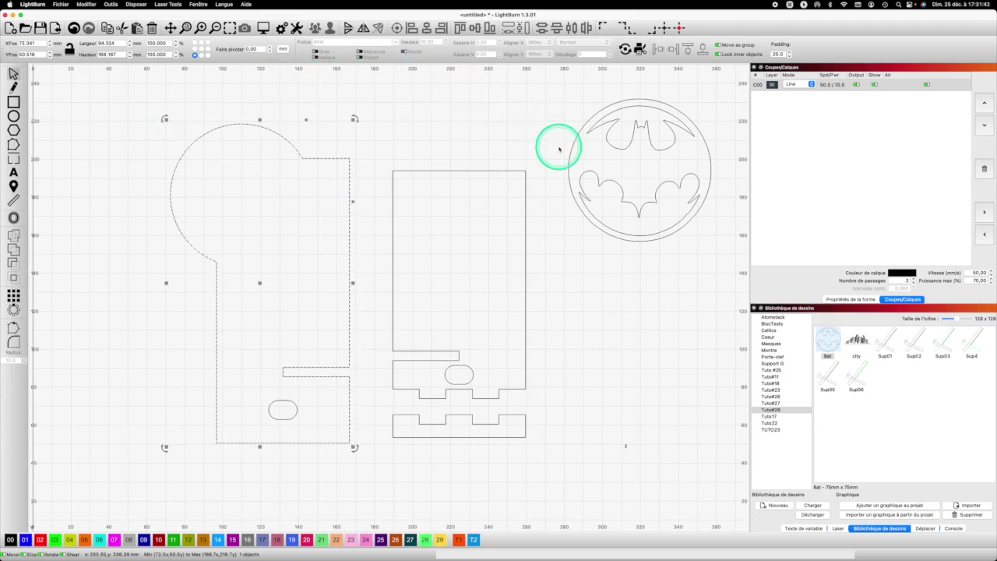
Ungroup the bat emblem beside the second plate
left_click(634, 138)
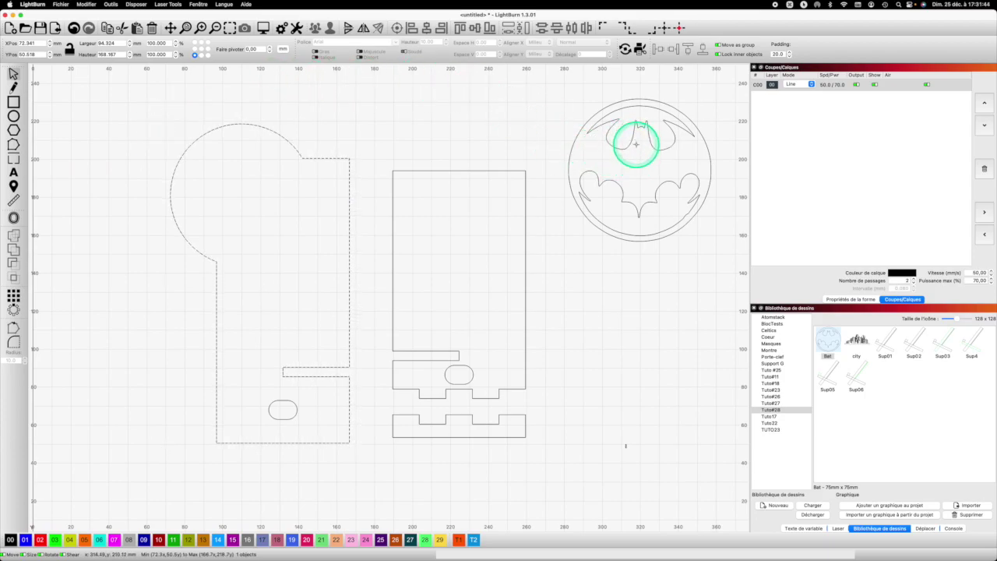
left_click(631, 142)
left_click(635, 140)
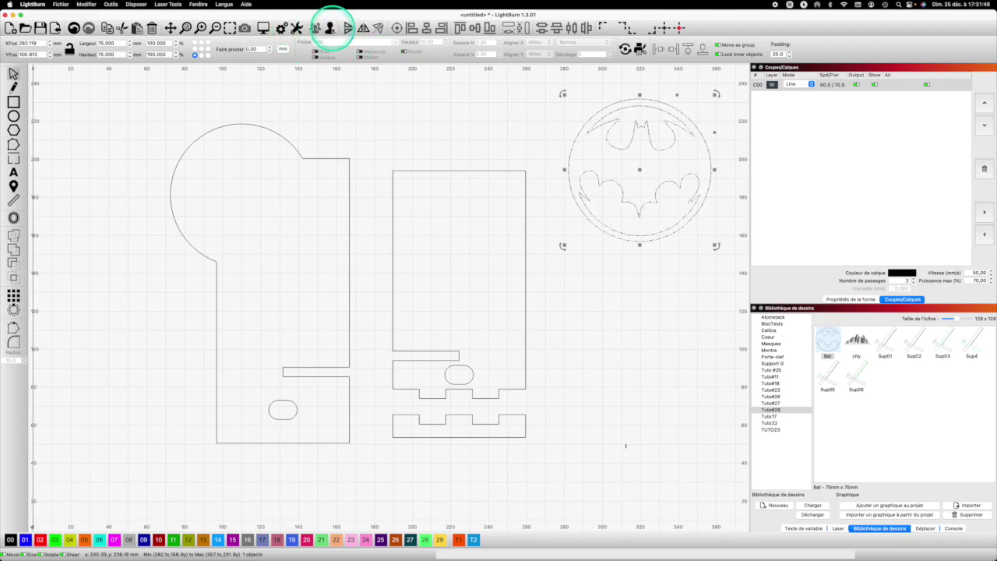
left_click(663, 283)
Copy the emblem's inner shapes without the outer circle, paste them below the emblem, and assign the copy to layer 02
left_click(654, 183)
left_click(659, 148, "shift")
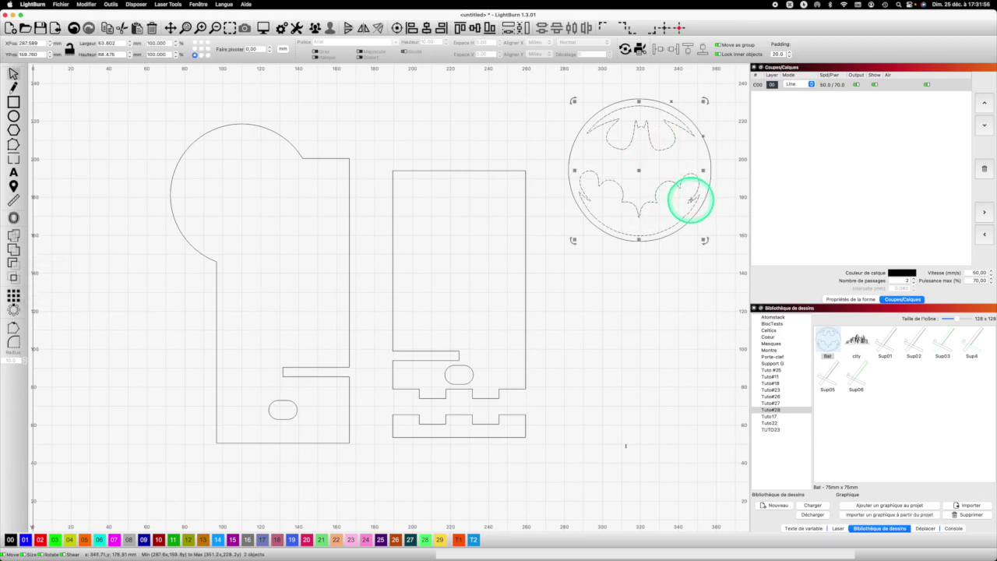
key("super+c")
left_click(643, 343)
key("super+v")
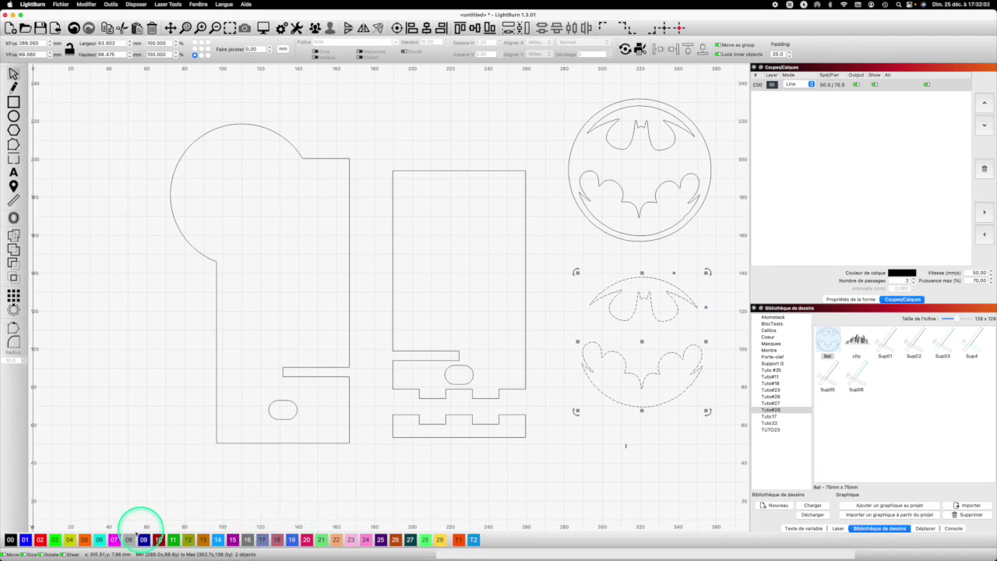
left_click(40, 540)
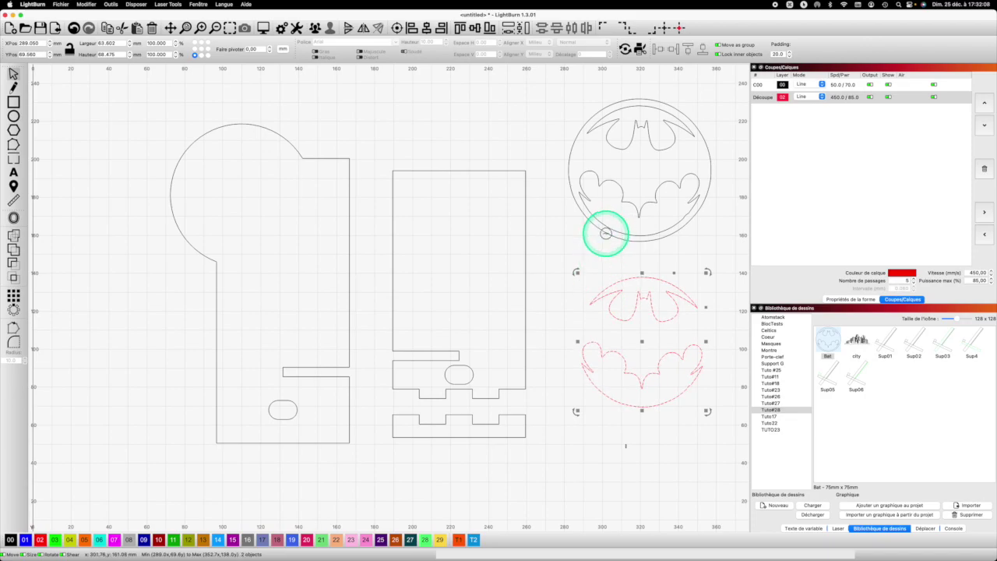
Group the original emblem's inner shapes with its outer circle and assign the group to fill layer 01
left_click(607, 231)
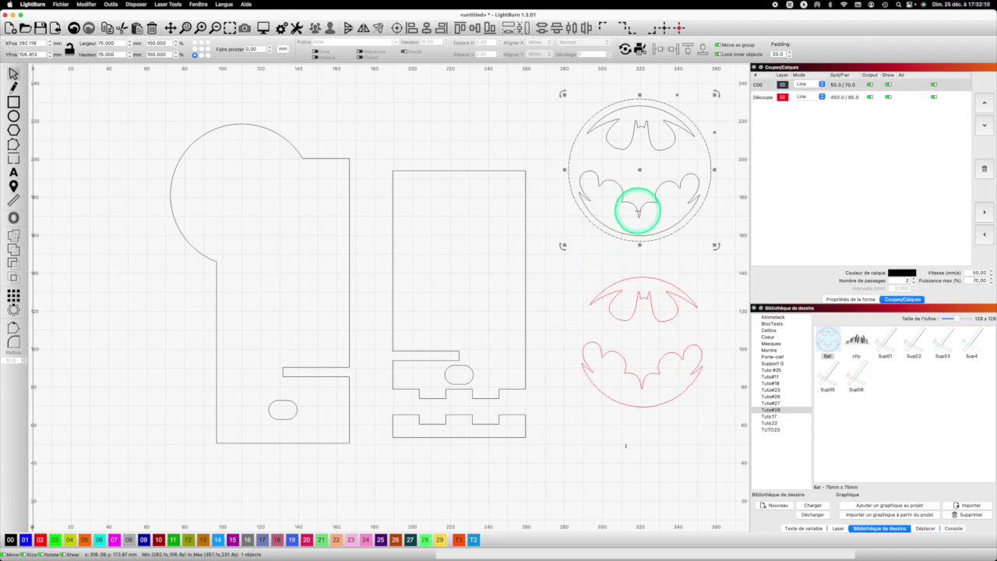
left_click_drag(724, 257, 606, 119)
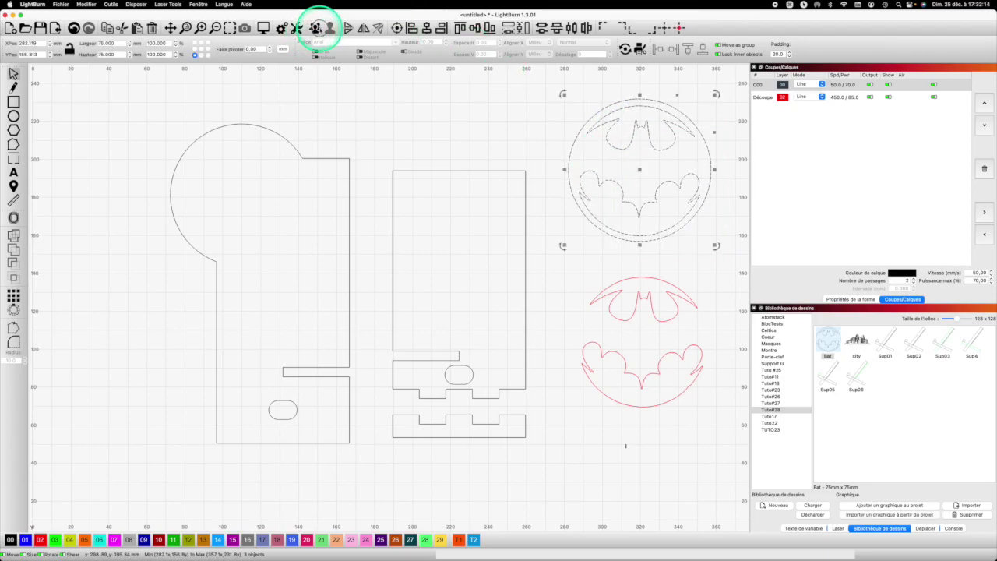
left_click(315, 27)
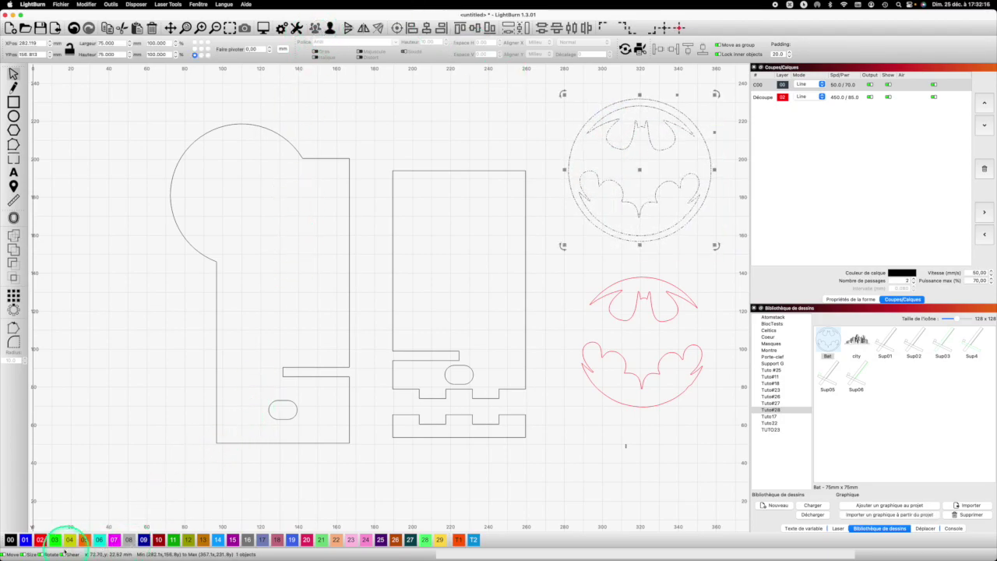
left_click(25, 540)
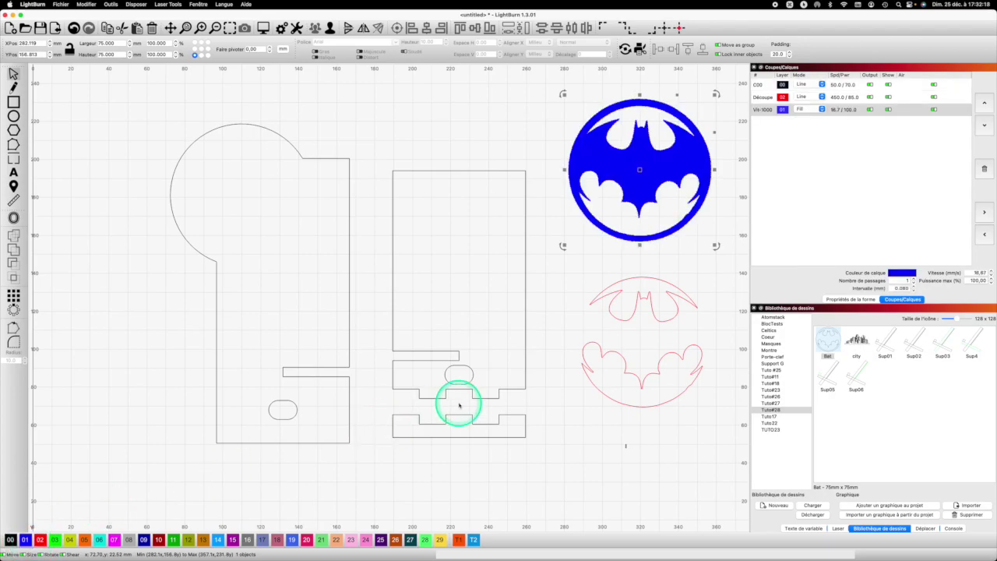
Place the filled bat emblem over the first plate's rounded upper-left corner, matching the circular outline
left_click_drag(639, 169, 241, 196)
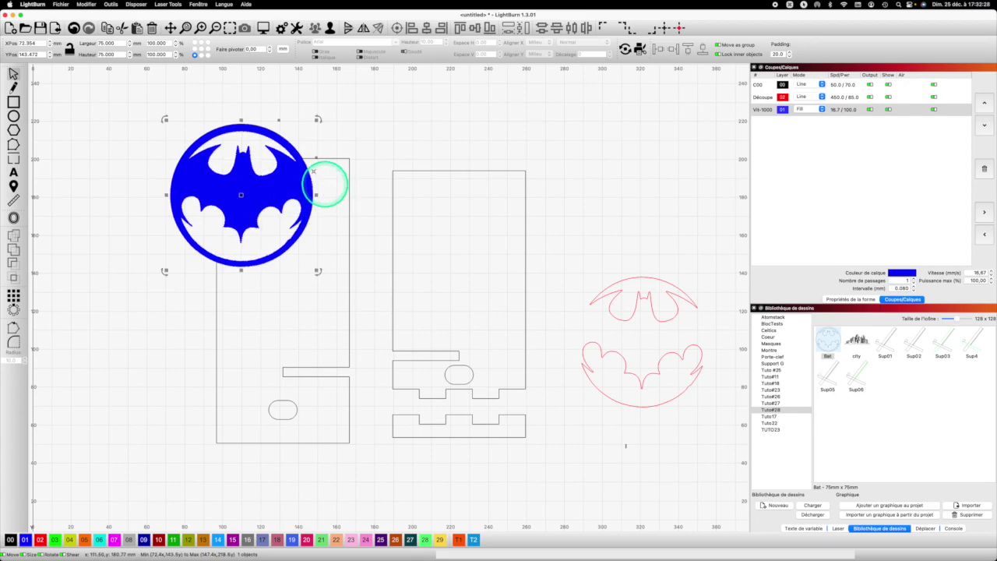
left_click(319, 133)
left_click_drag(184, 222, 151, 229)
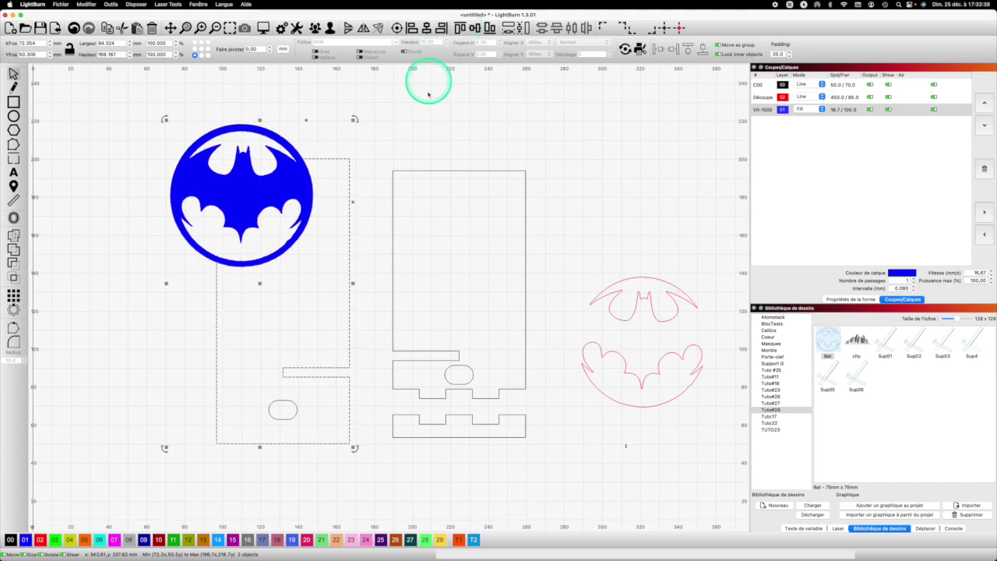
left_click(434, 124)
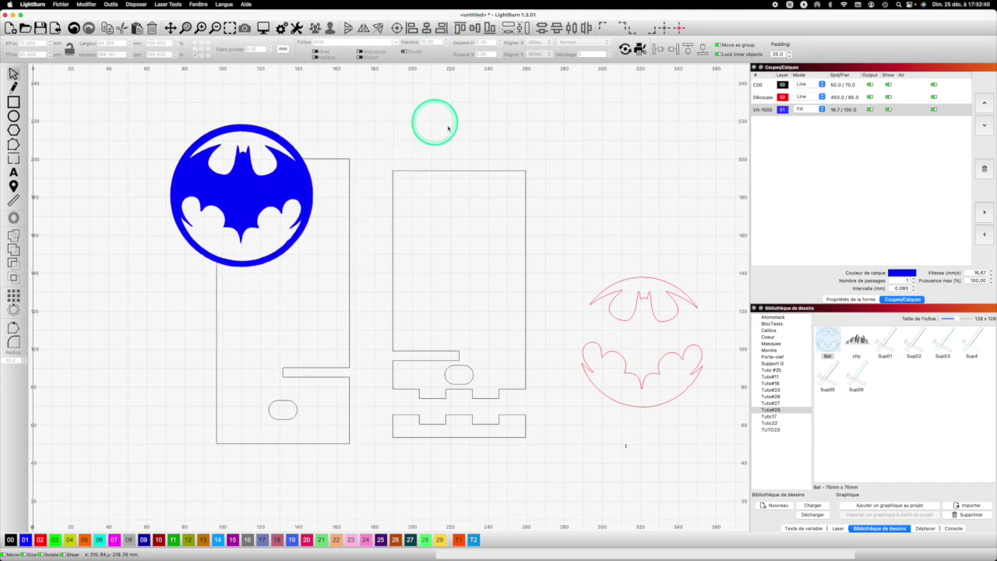
Group the red bat shapes and move them onto the filled emblem on the first plate
left_click_drag(696, 444, 610, 258)
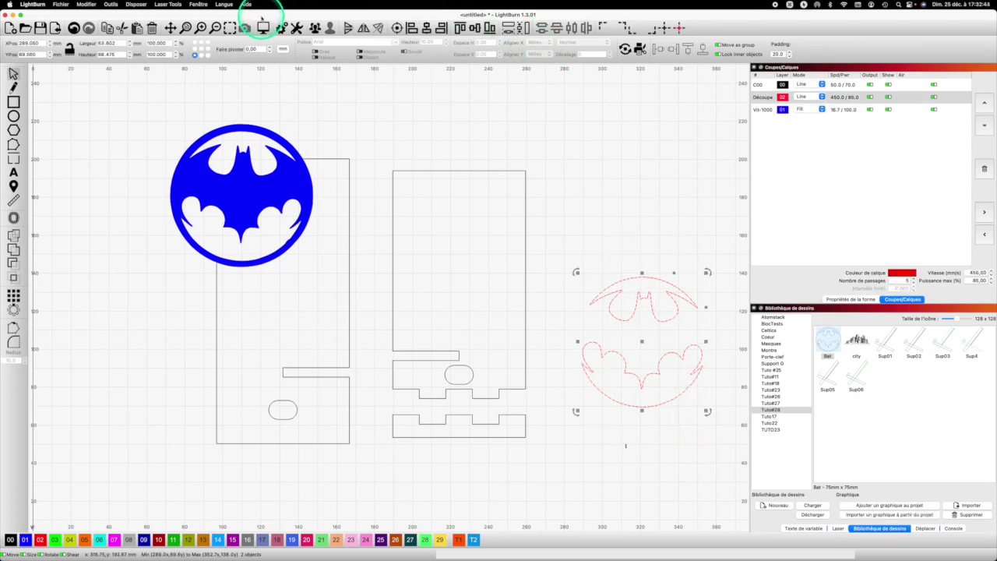
left_click(314, 28)
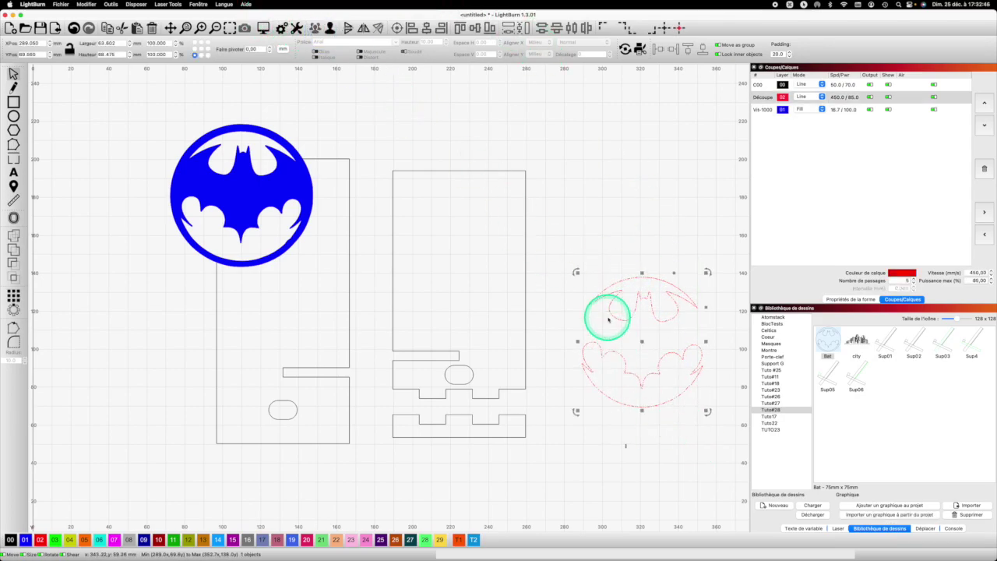
left_click_drag(641, 341, 236, 194)
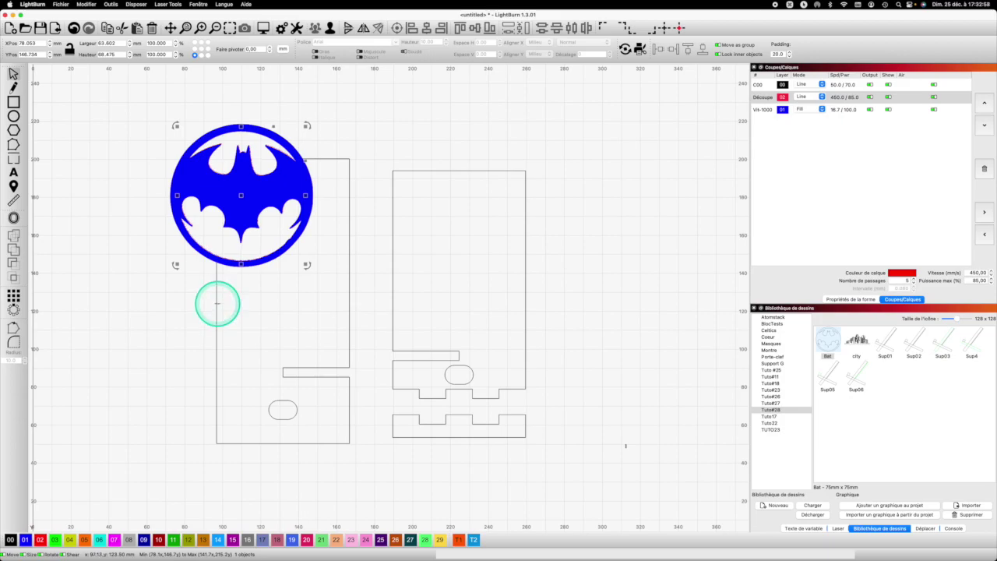
Assign the first plate's outline and its rounded slot to layer 02
left_click(217, 303)
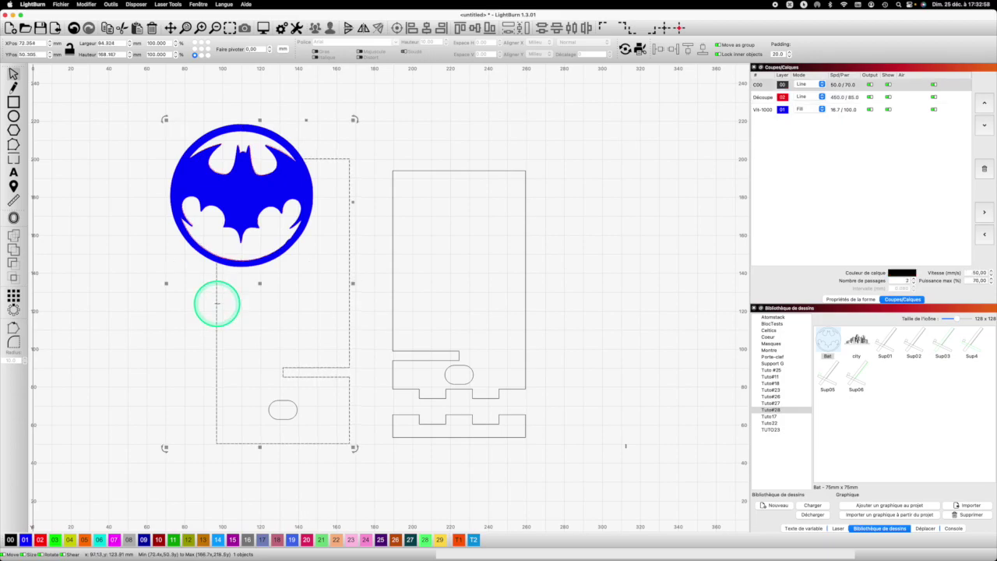
left_click(40, 539)
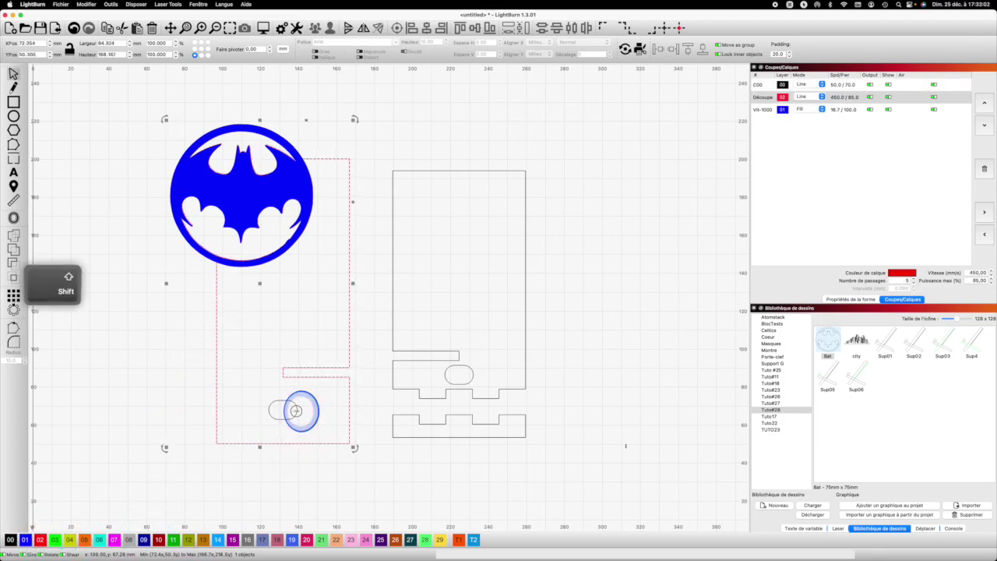
left_click(292, 413, "shift")
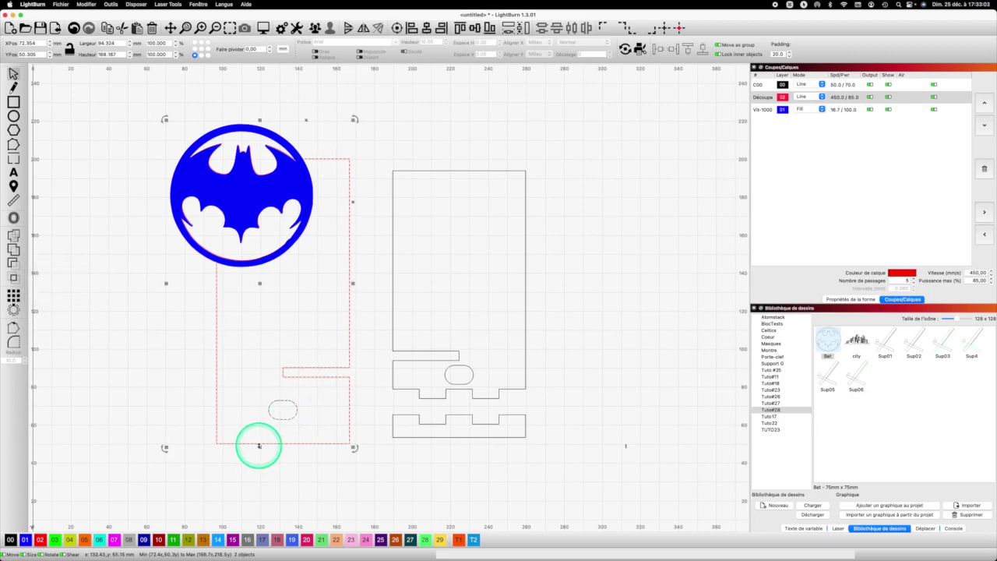
left_click(40, 539)
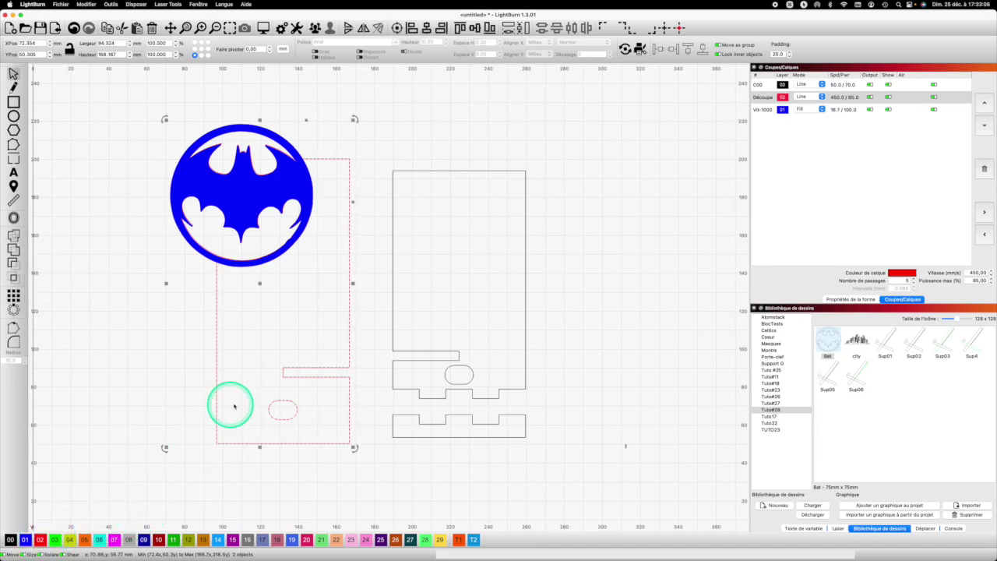
Copy the first plate's outline without its rounded slot and place the copy in the free area beside the second plate
scroll(232, 403, "up", 1)
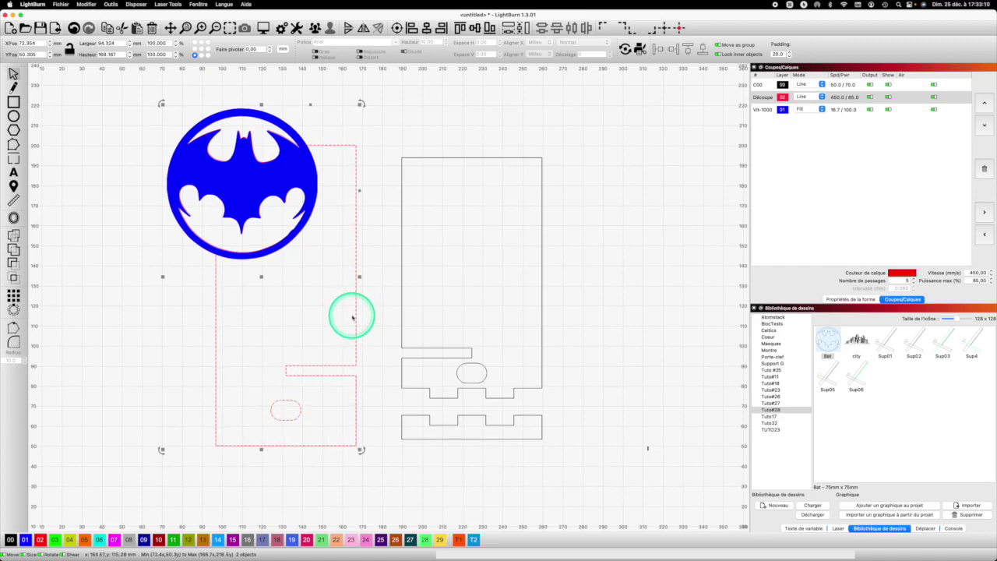
left_click_drag(326, 335, 292, 400)
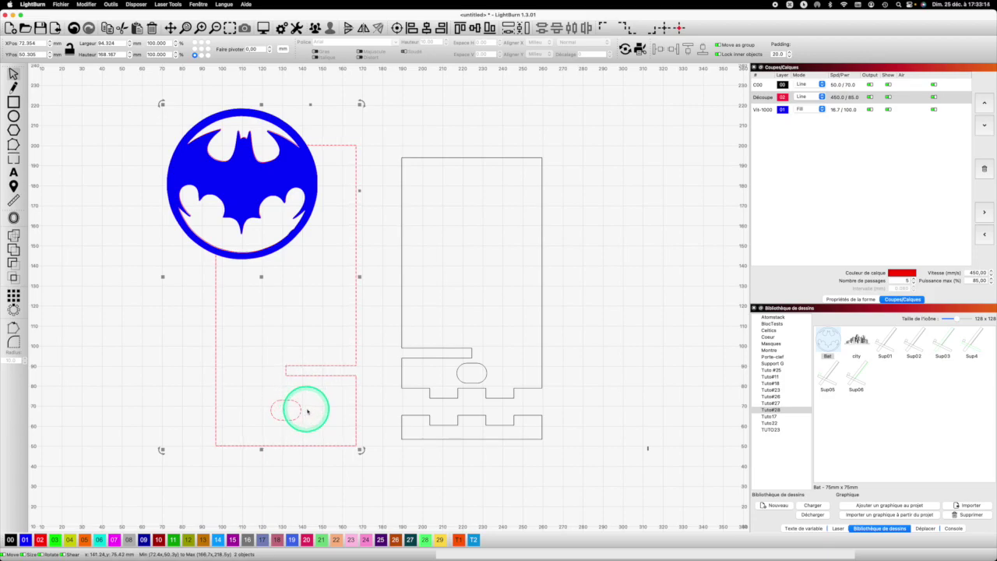
left_click(299, 411)
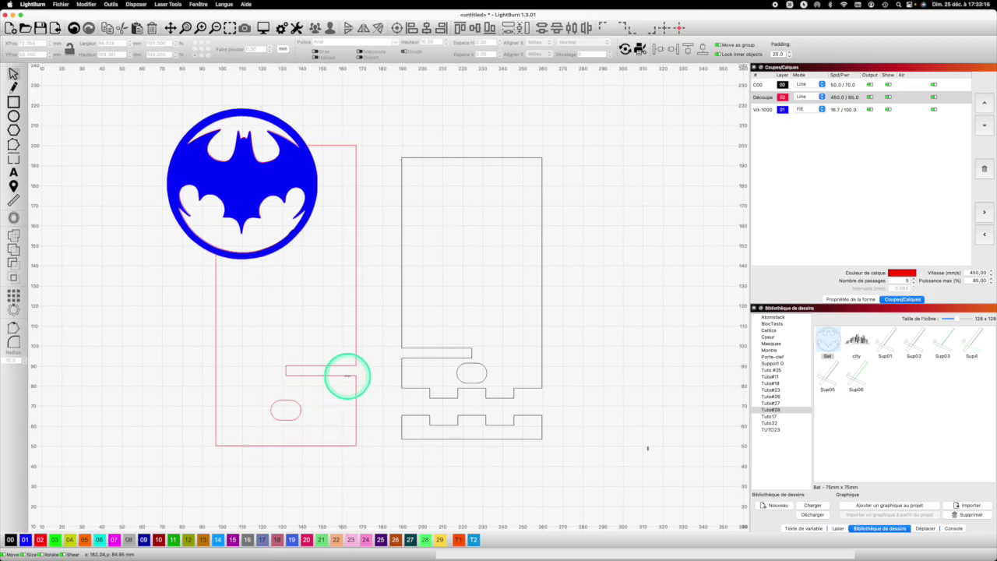
left_click(347, 375)
key("super+c")
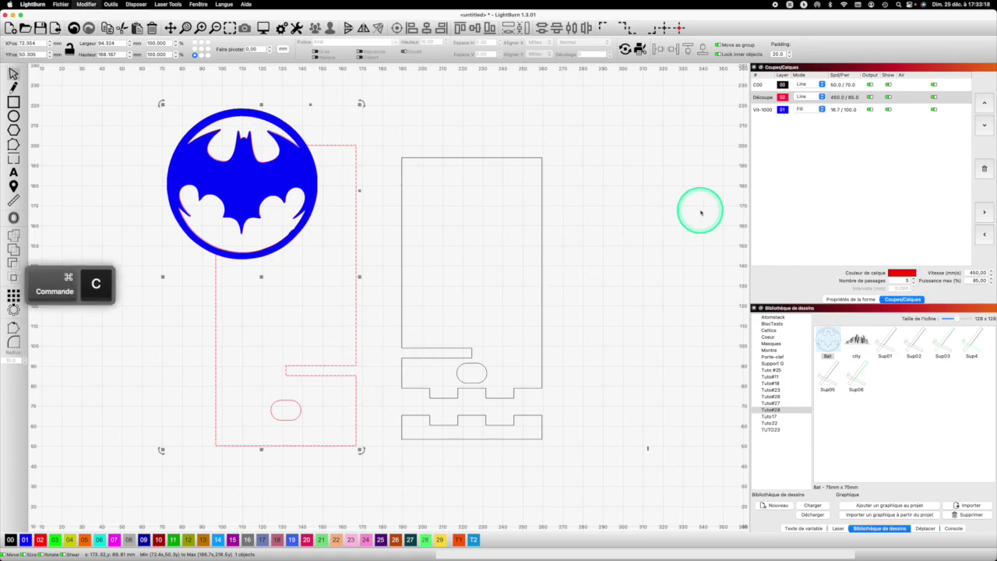
left_click(648, 213)
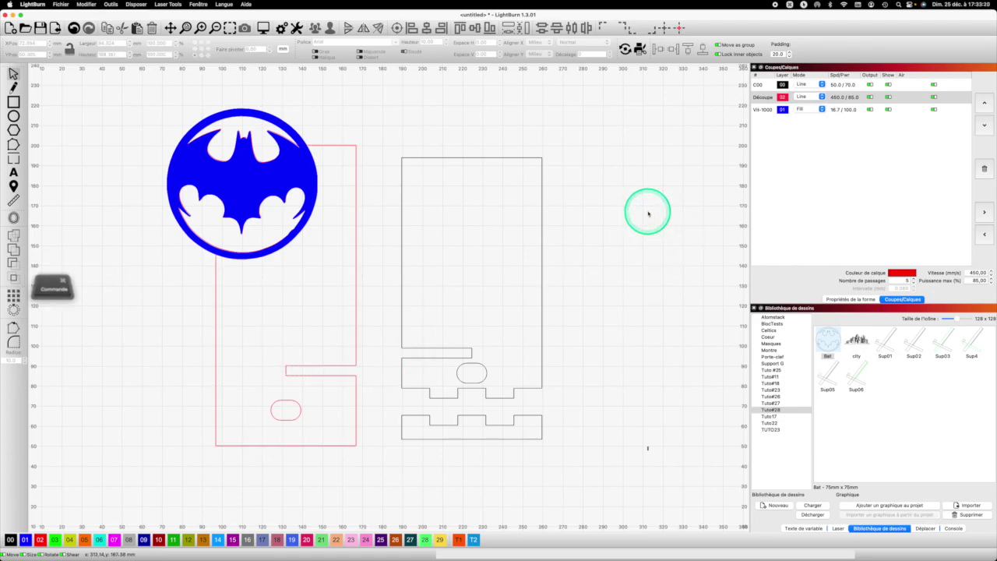
key("super+v")
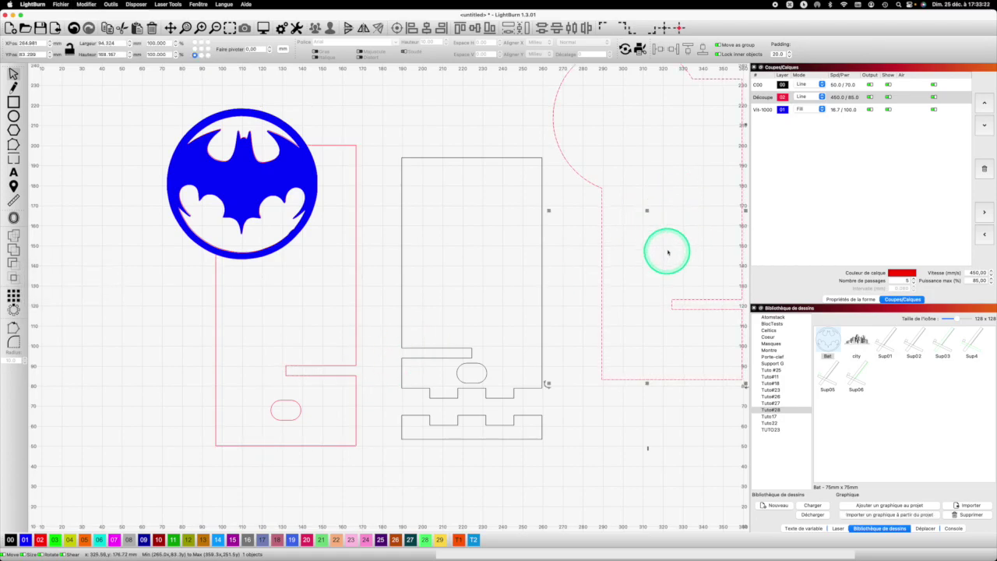
left_click_drag(648, 212, 641, 289)
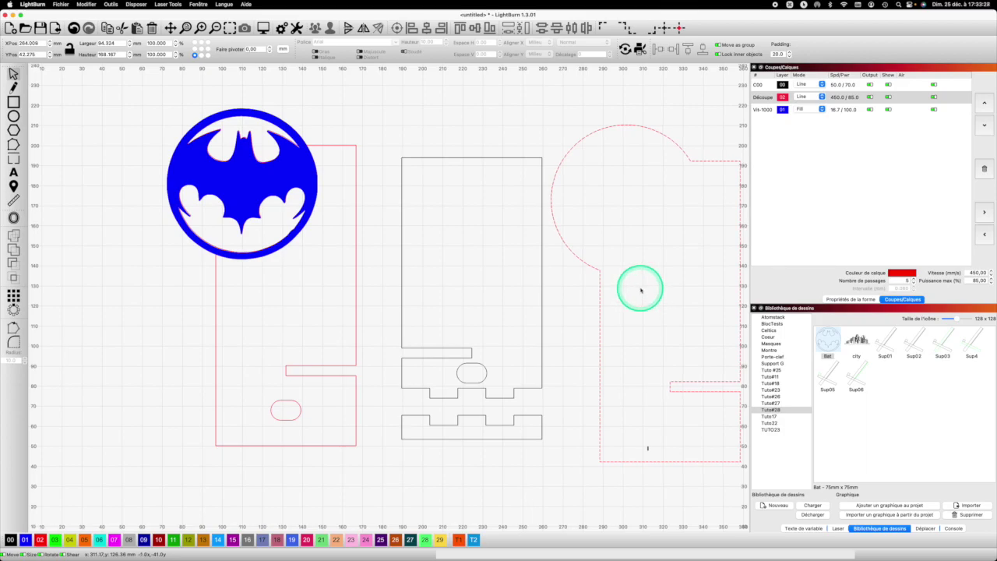
Assign the second plate, its rounded slot and the finger-jointed strip to layer 02
left_click(543, 466)
left_click_drag(442, 312, 391, 150)
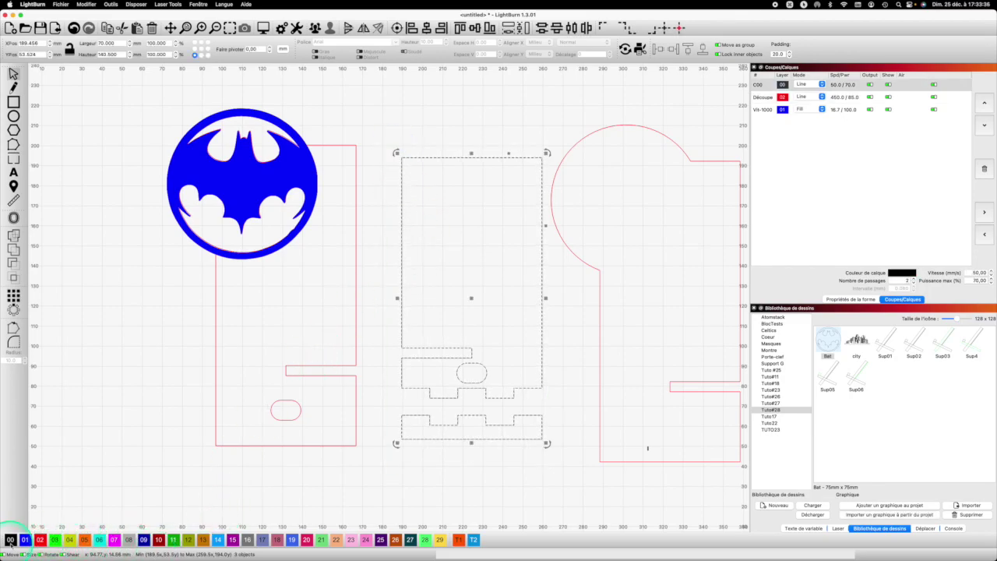
left_click(40, 540)
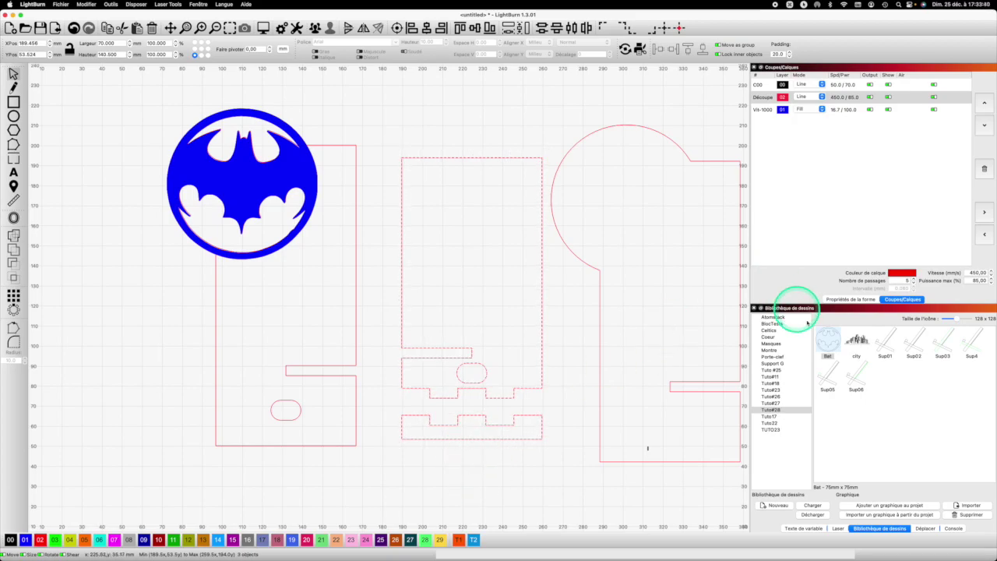
Insert the city drawing from the Tuto#28 library and place it on the first plate just above the horizontal notch
left_click(860, 341)
double_click(860, 340)
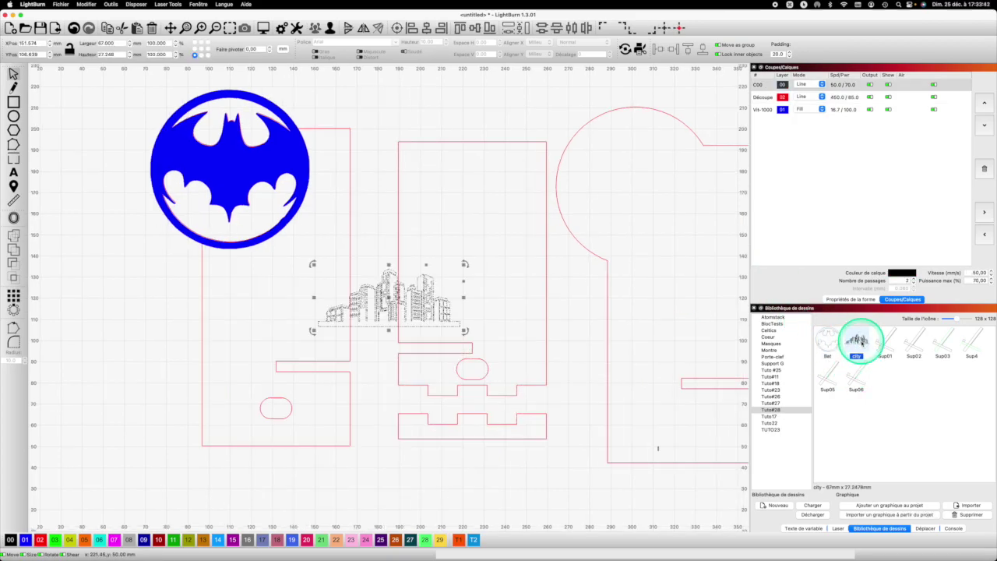
left_click_drag(382, 305, 281, 313)
left_click(276, 313)
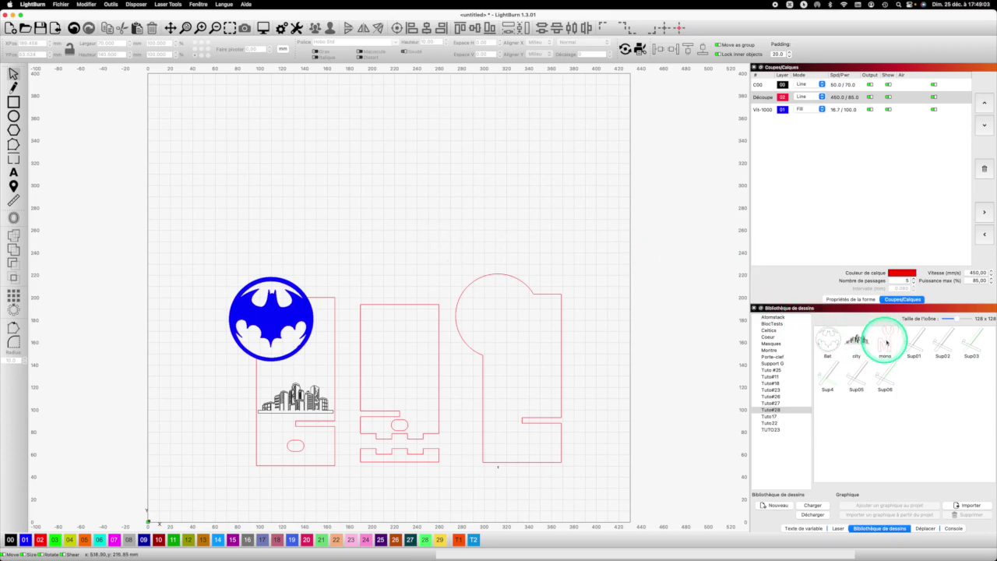
Insert the mono drawing on the first plate between the bat emblem and the city skyline, and shrink it to about 19 × 33 mm
left_click_drag(893, 338, 409, 258)
left_click_drag(390, 290, 312, 358)
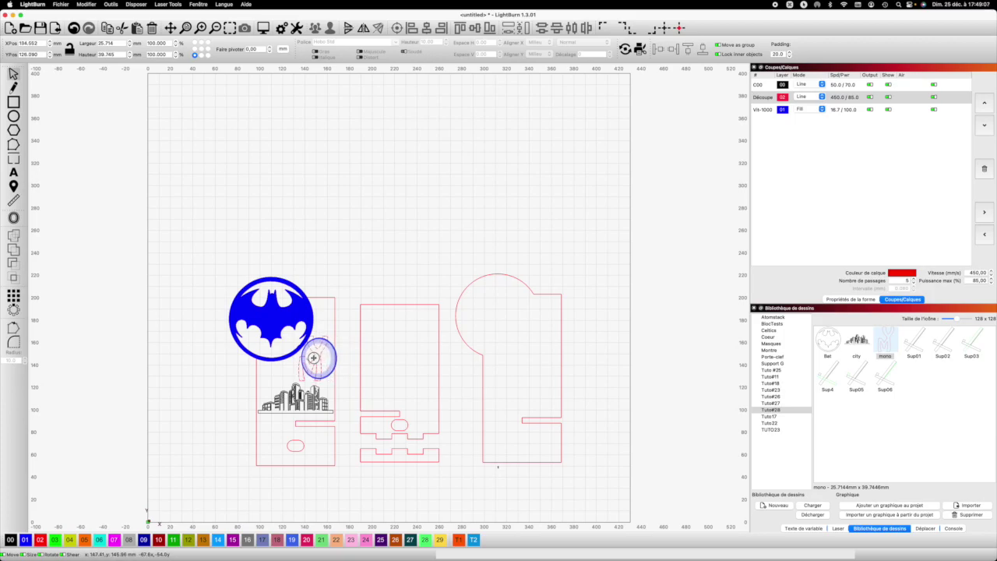
key("super")
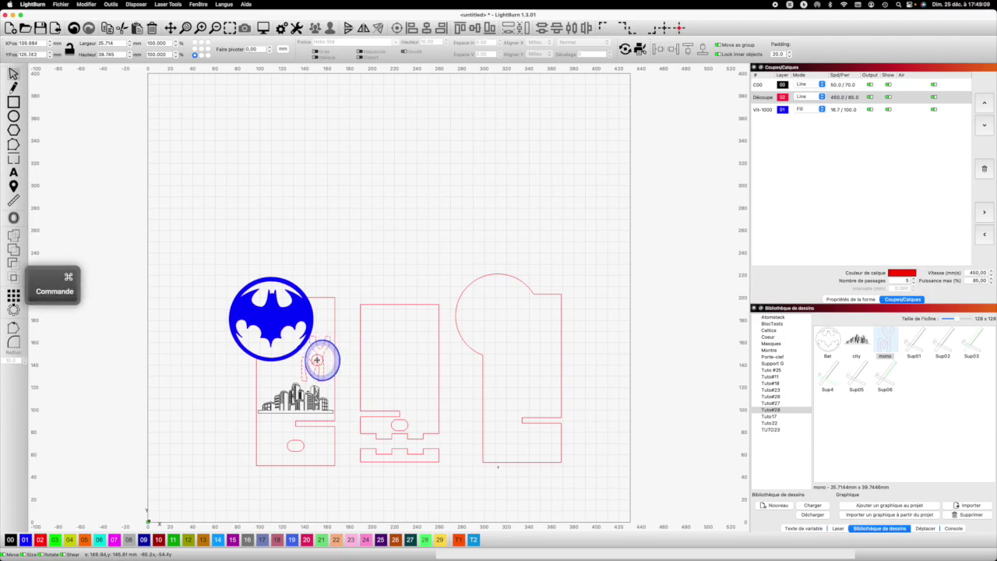
left_click_drag(317, 360, 318, 360)
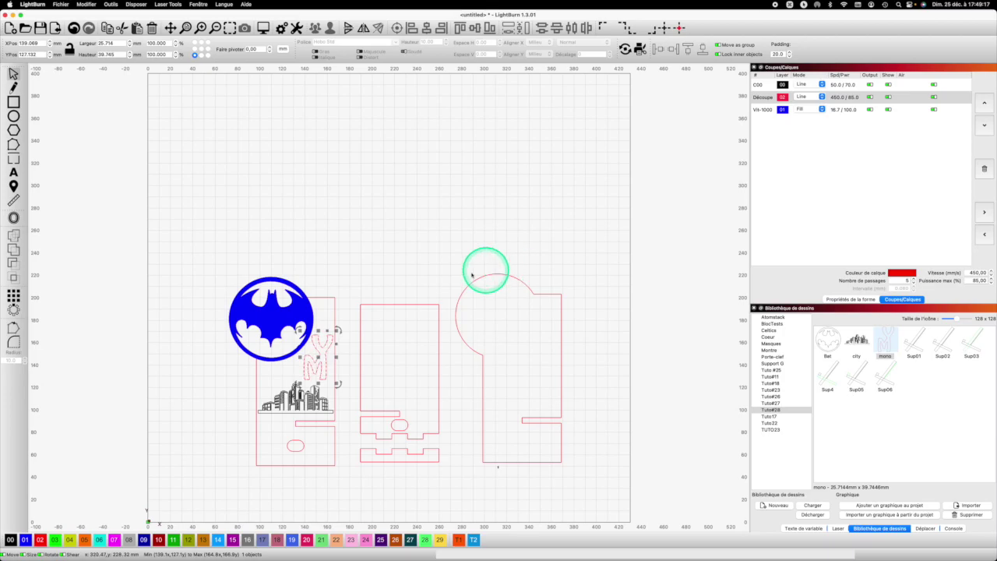
key("shift")
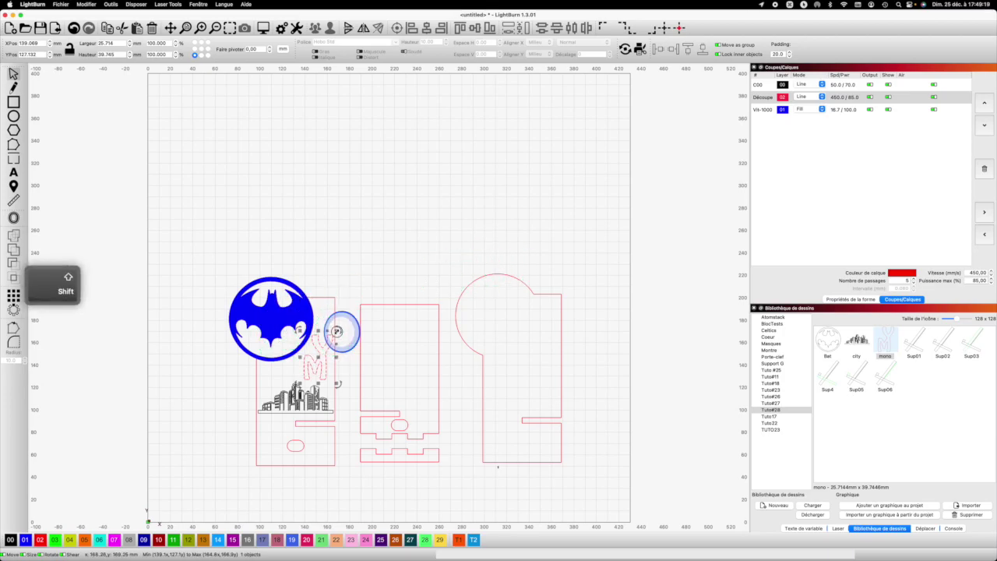
left_click_drag(337, 331, 331, 338)
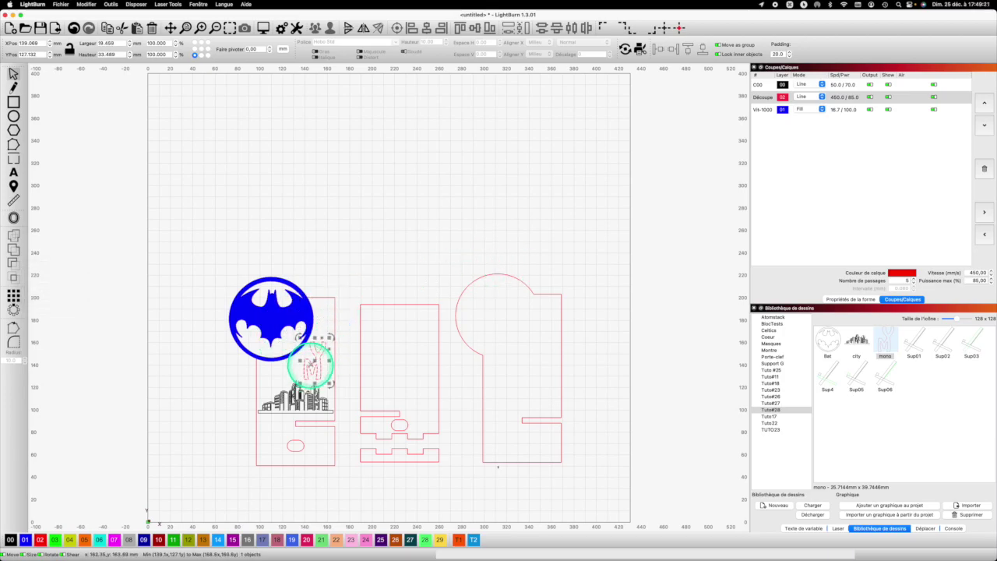
Shift the monogram a few millimetres closer to the first plate's right edge, between the bat emblem and the city skyline
left_click_drag(313, 360, 319, 358)
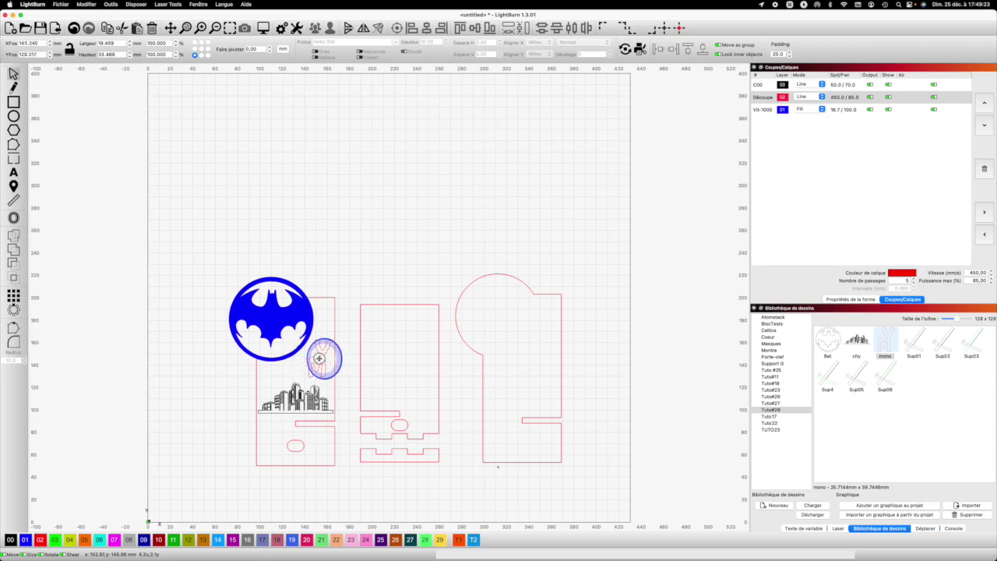
left_click(394, 225)
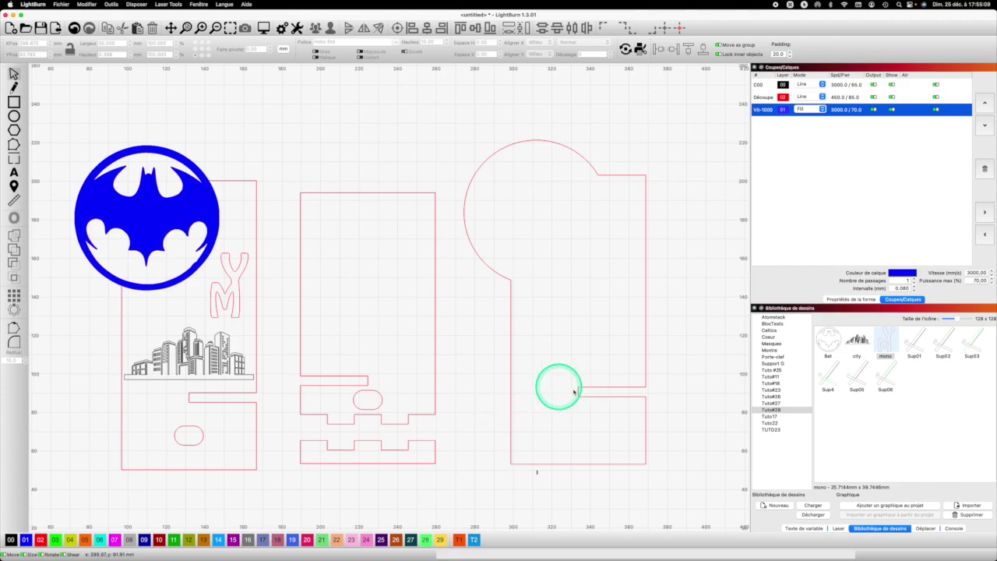
Draw a rectangle about 70 × 40 mm over the base of the copied outline, from its lower right corner to the notch's upper edge
left_click(13, 102)
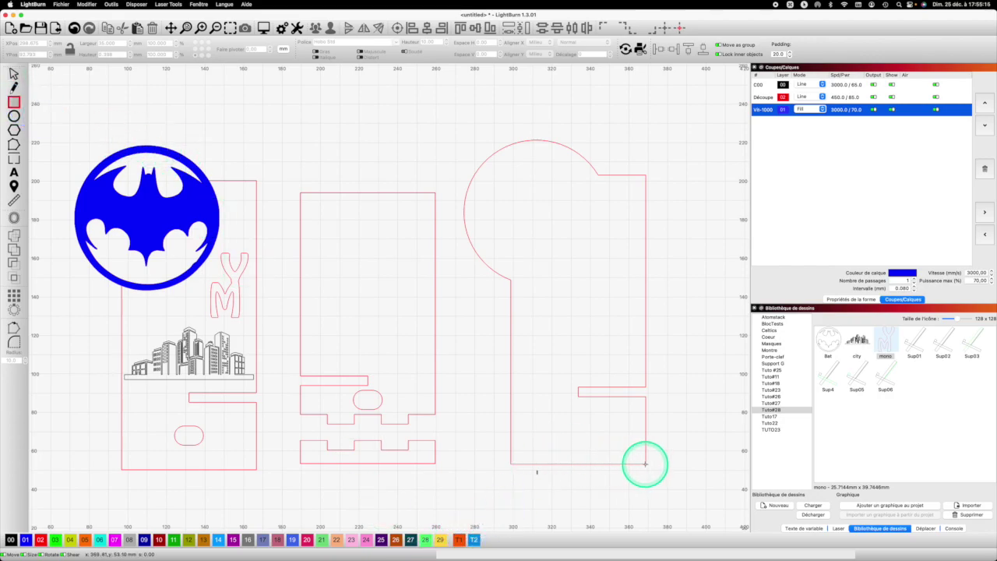
left_click_drag(645, 463, 511, 386)
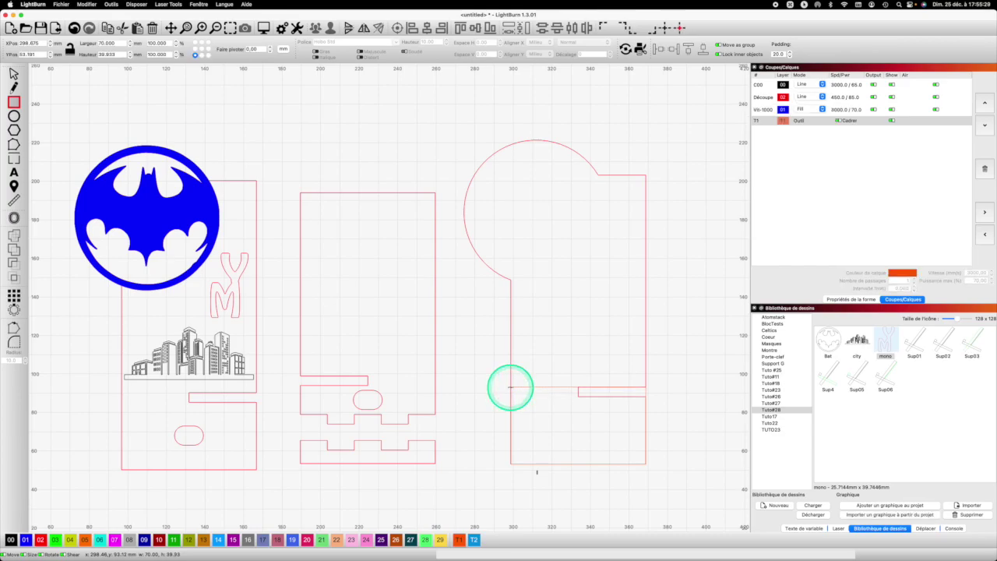
left_click_drag(700, 476, 468, 149)
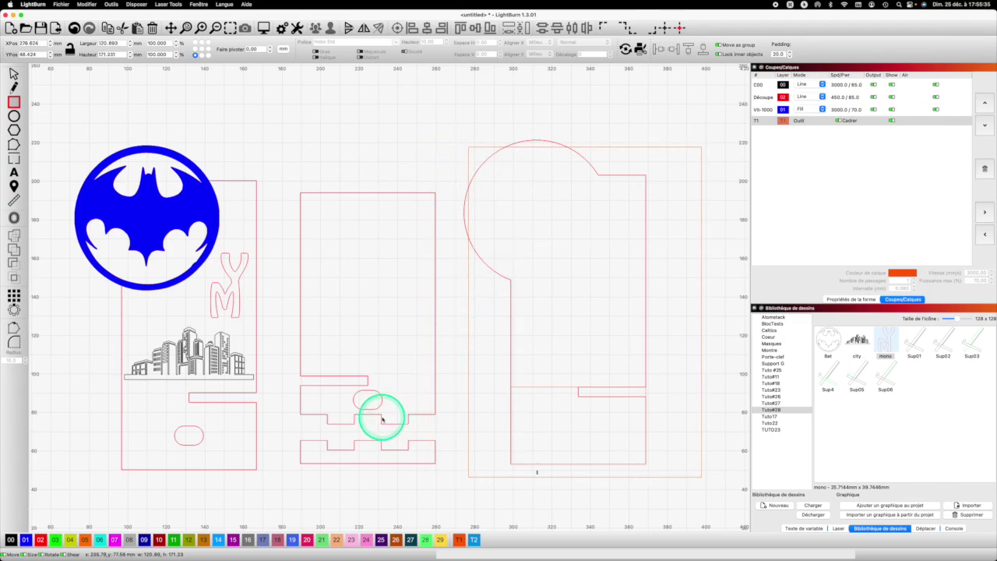
scroll(425, 387, "up", 1)
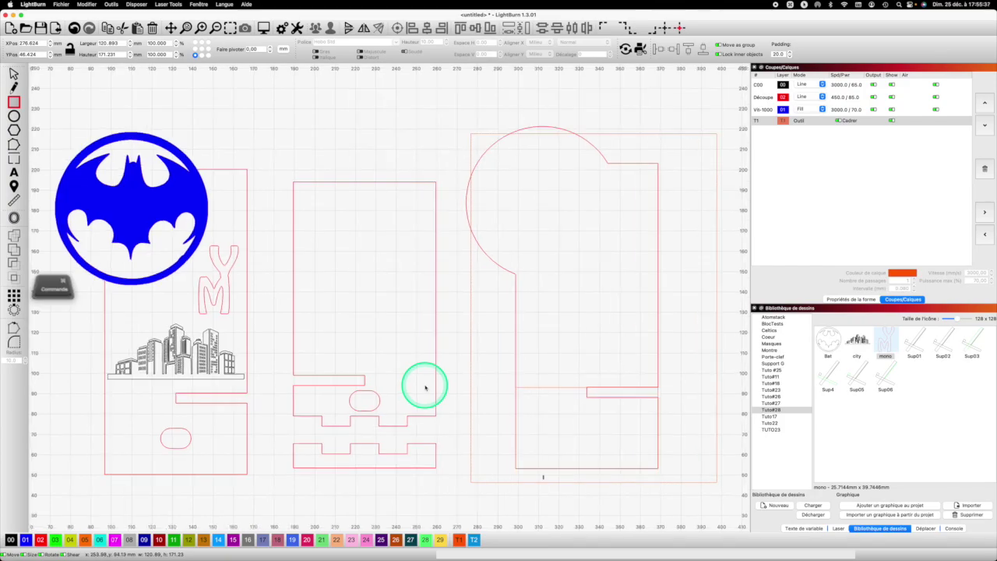
key("super+z")
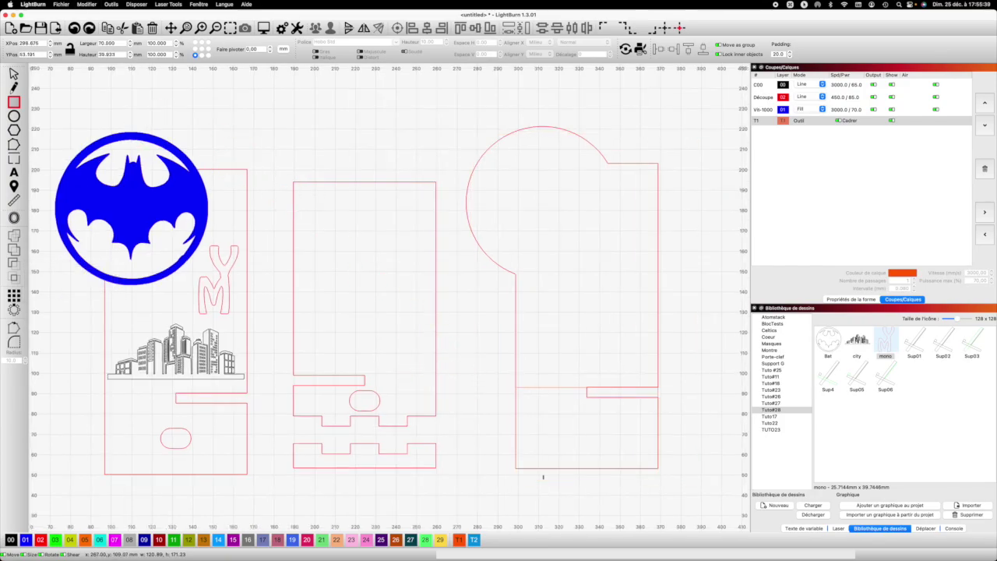
Subtract the rectangle from the copied outline to cut its base off at the notch's upper edge
left_click(13, 73)
left_click(649, 467)
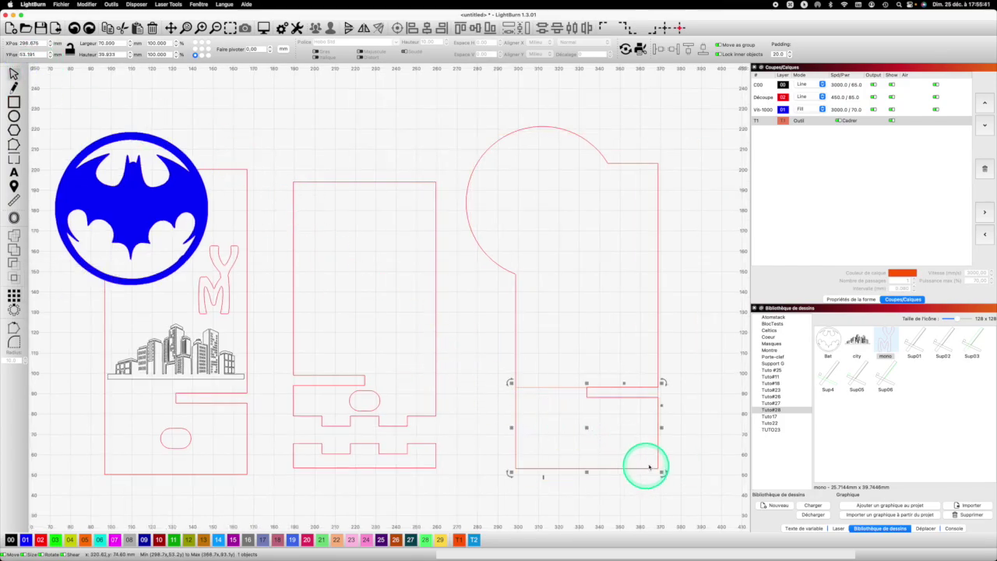
left_click_drag(685, 472, 495, 318)
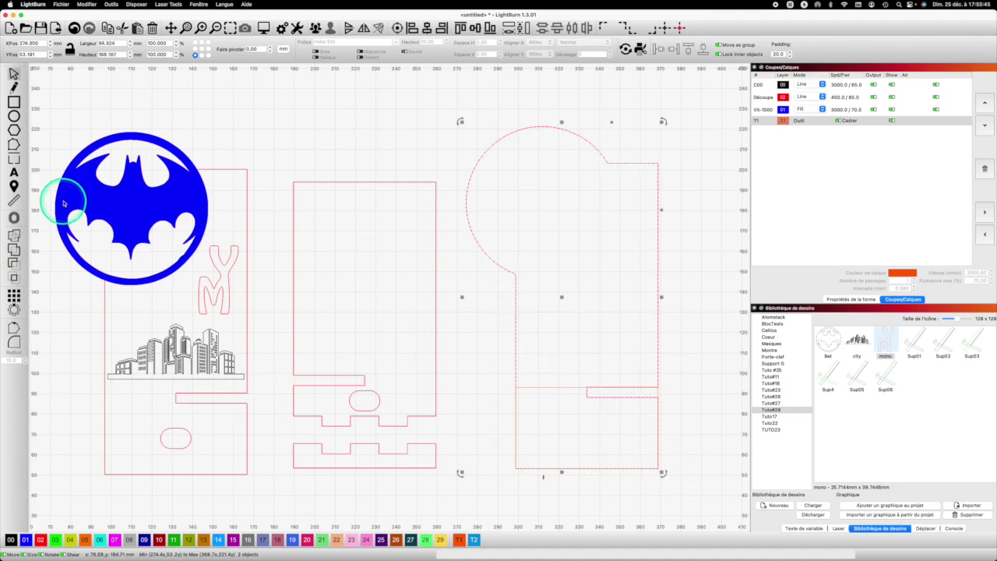
left_click(14, 263)
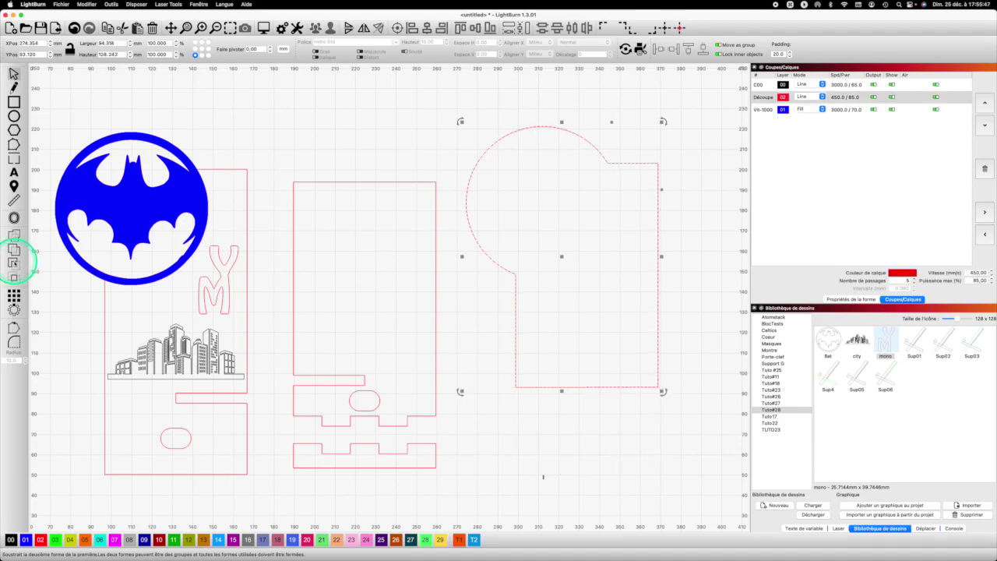
left_click(693, 305)
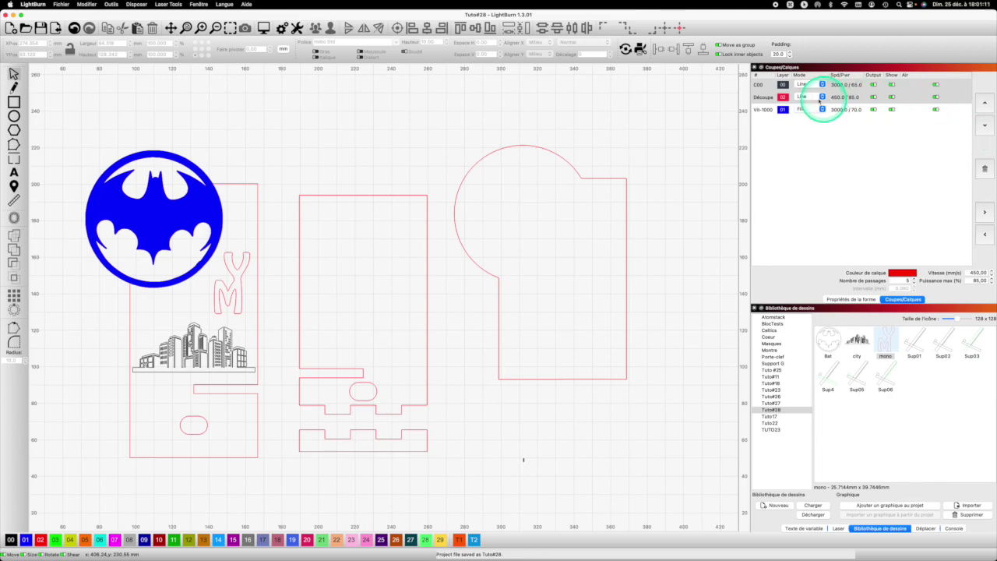
Move the Découpe layer to the end of the layer order, after the C00 and Vit-1000 layers
left_click(759, 97)
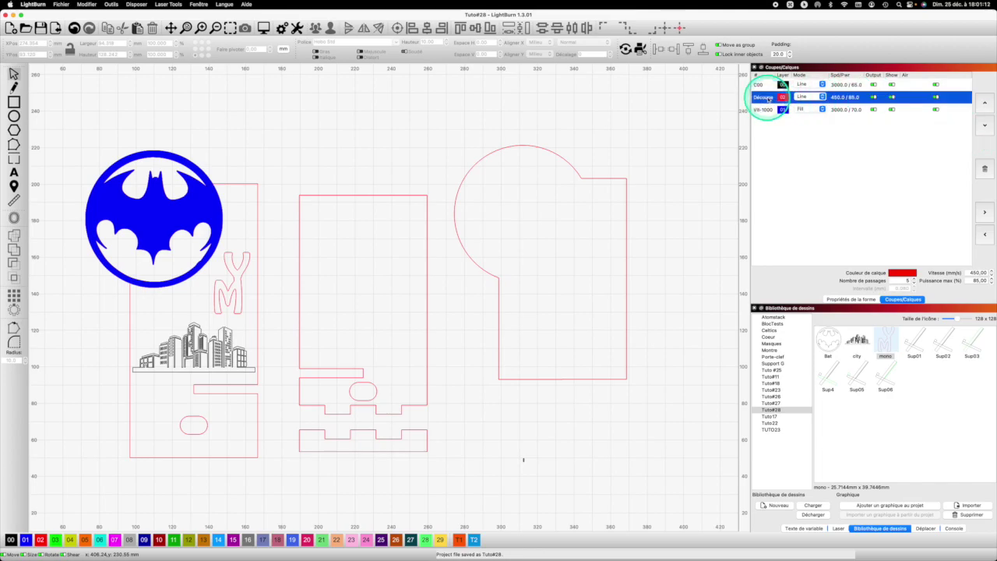
left_click(985, 125)
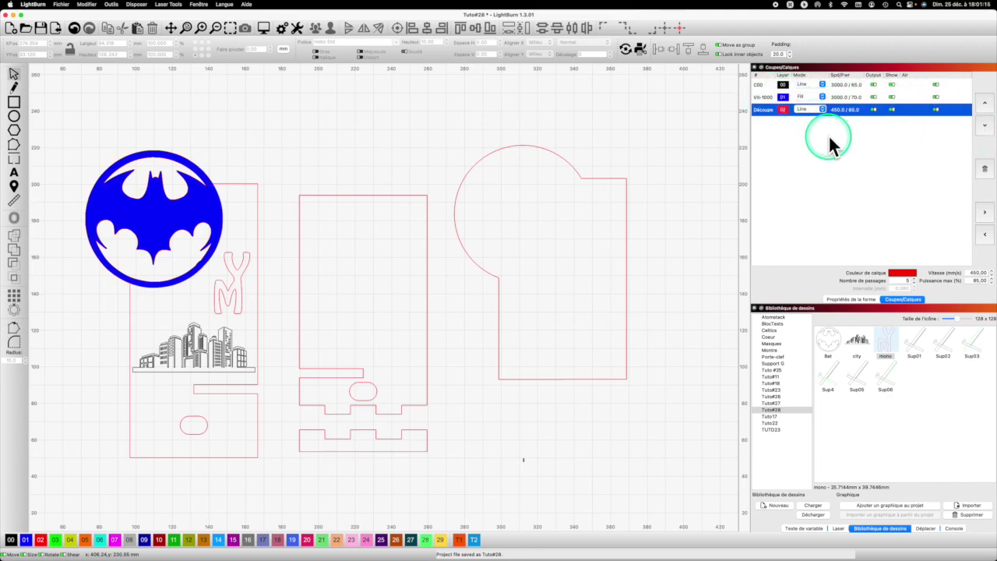